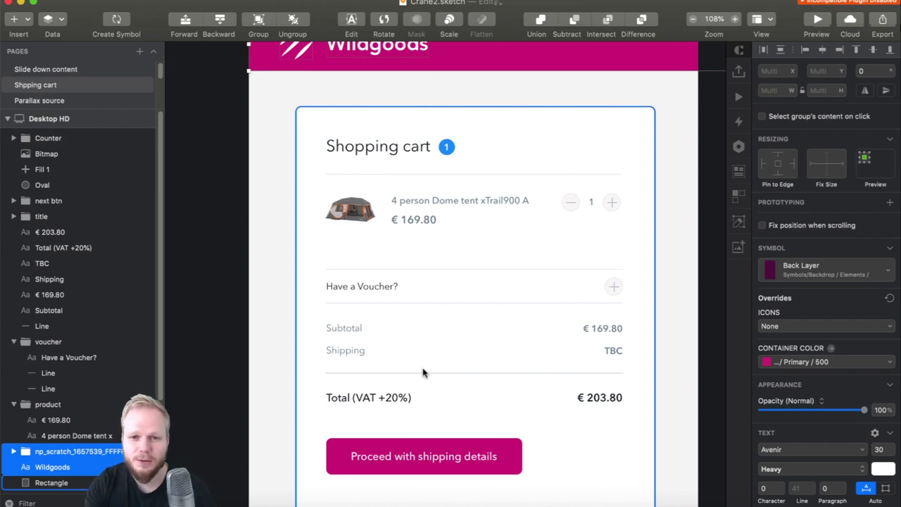
Examine the shopping cart elements in the Sketch artboard, switch to Axure RP, and examine the same layout there
left_click(415, 147)
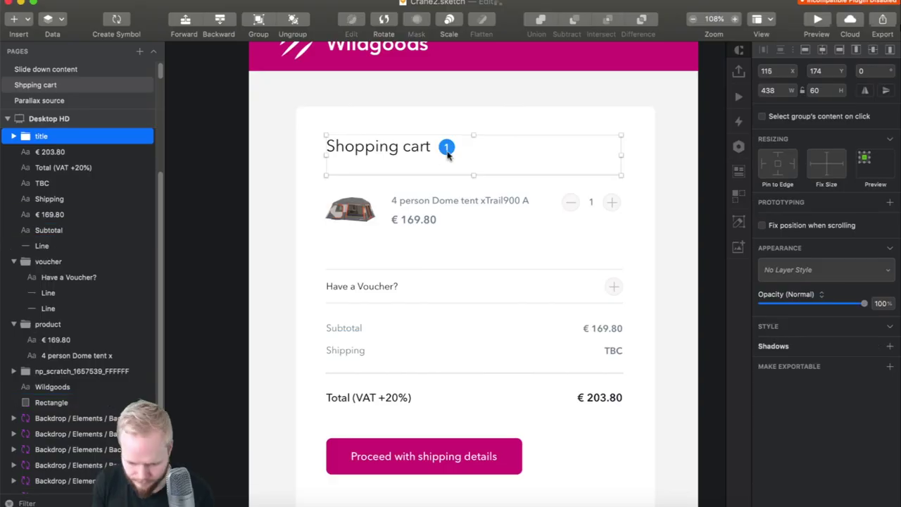
left_click_drag(320, 130, 599, 300)
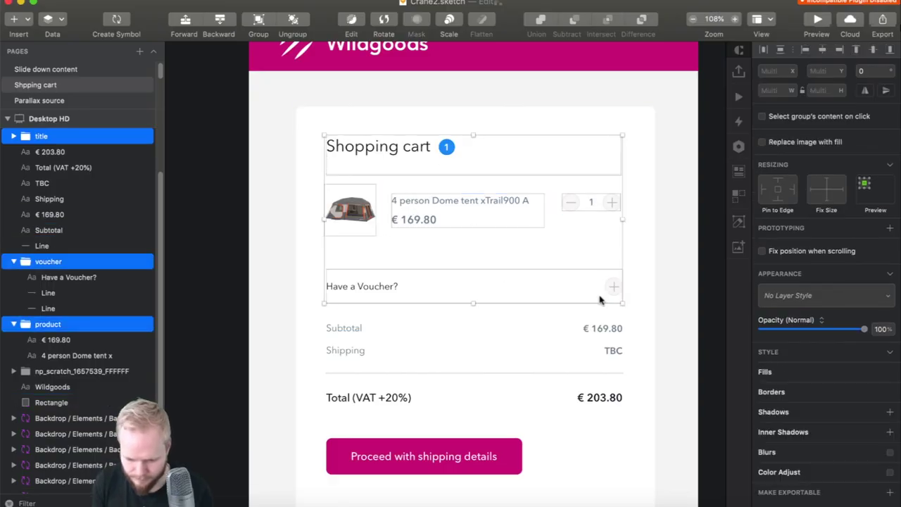
left_click_drag(521, 421, 524, 421)
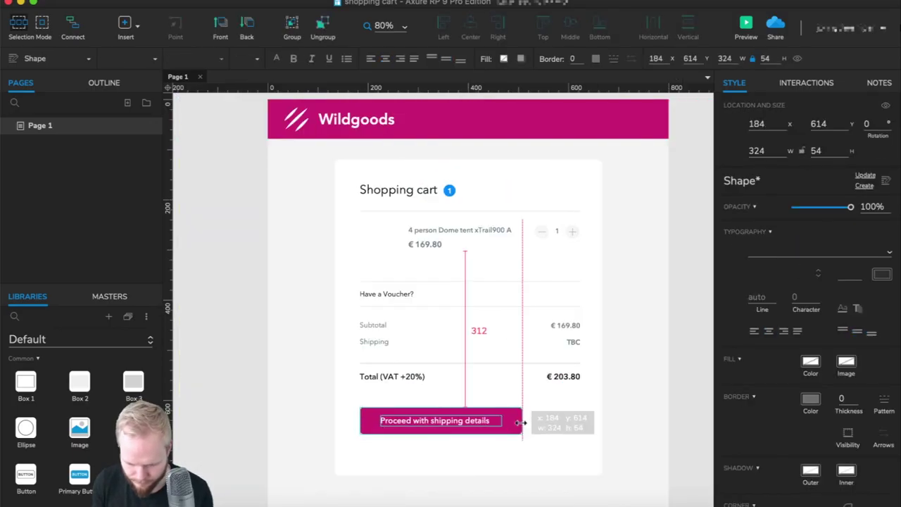
left_click(316, 233)
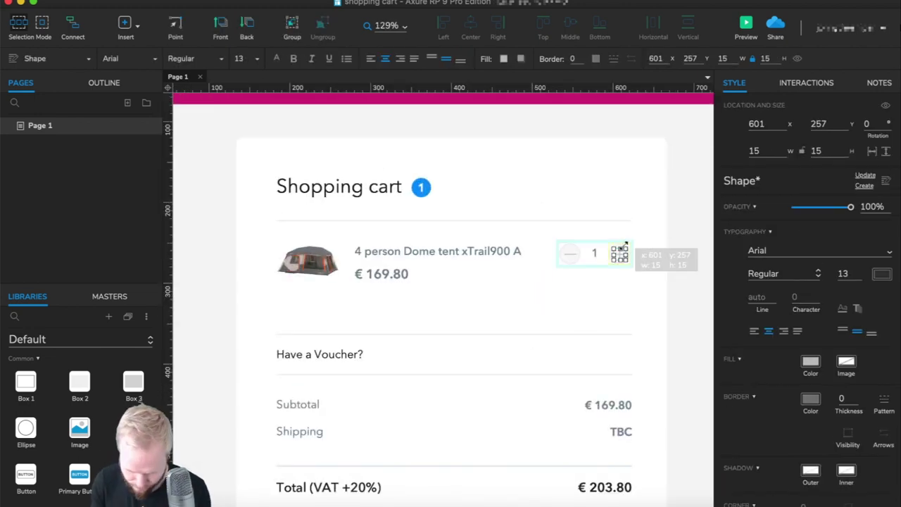
left_click_drag(619, 252, 620, 352)
right_click(420, 186)
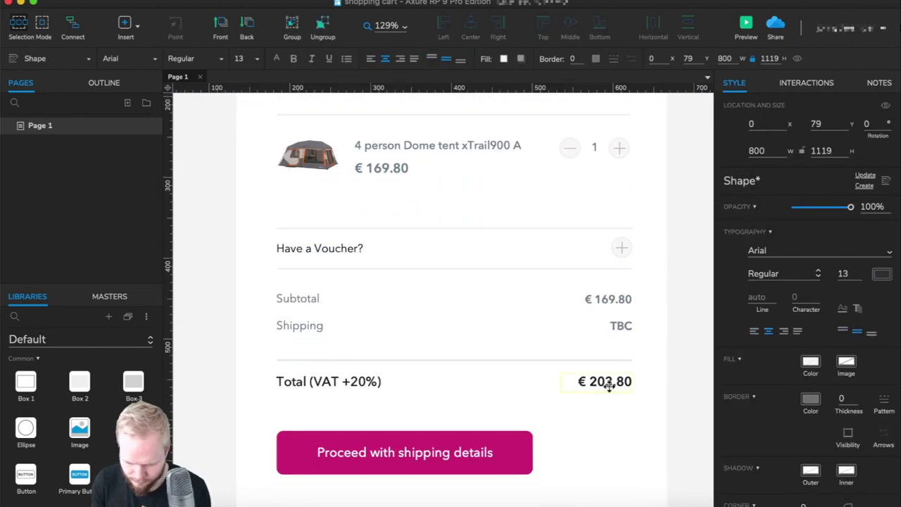
Preview the shopping cart page in the browser, look over its layout and quantity control, and return to Axure RP
scroll(609, 386, "up", 3)
key("super+period")
scroll(507, 260, "down", 2)
scroll(506, 264, "down", 2)
scroll(507, 268, "up", 4)
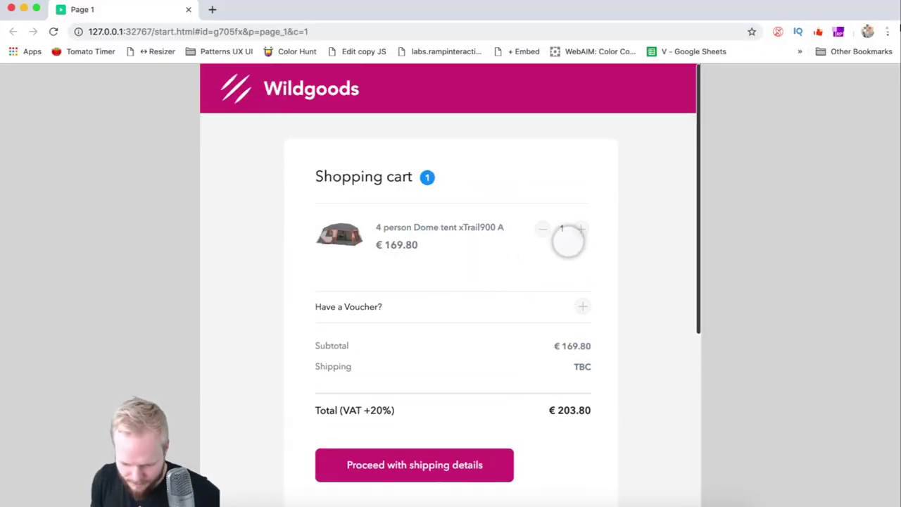
left_click_drag(642, 324, 638, 356)
left_click_drag(591, 275, 605, 243)
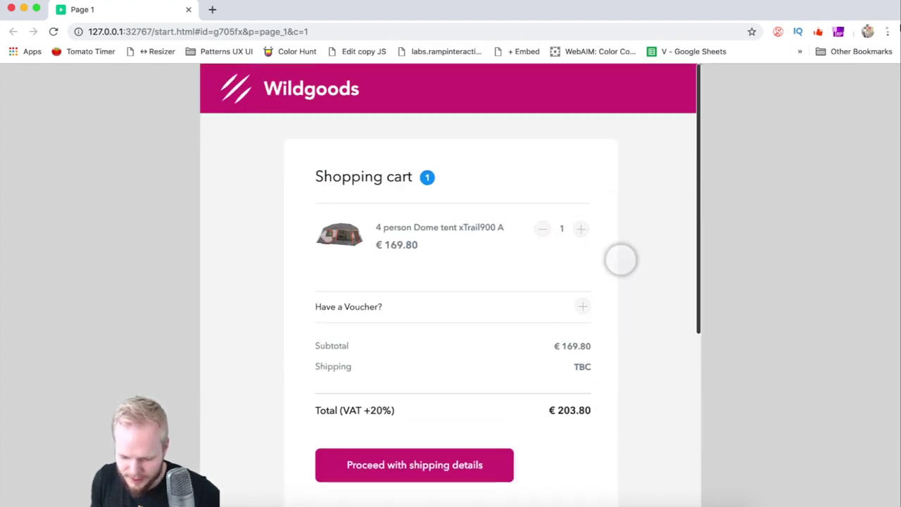
left_click_drag(507, 338, 514, 241)
key("super+Tab")
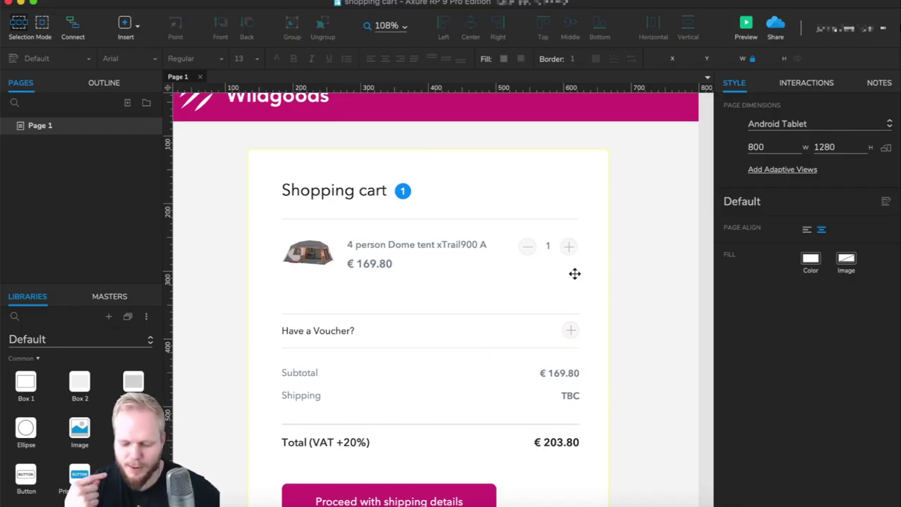
Inspect the separate line and circle shapes that make up the minus button in the product's quantity control
left_click(527, 248)
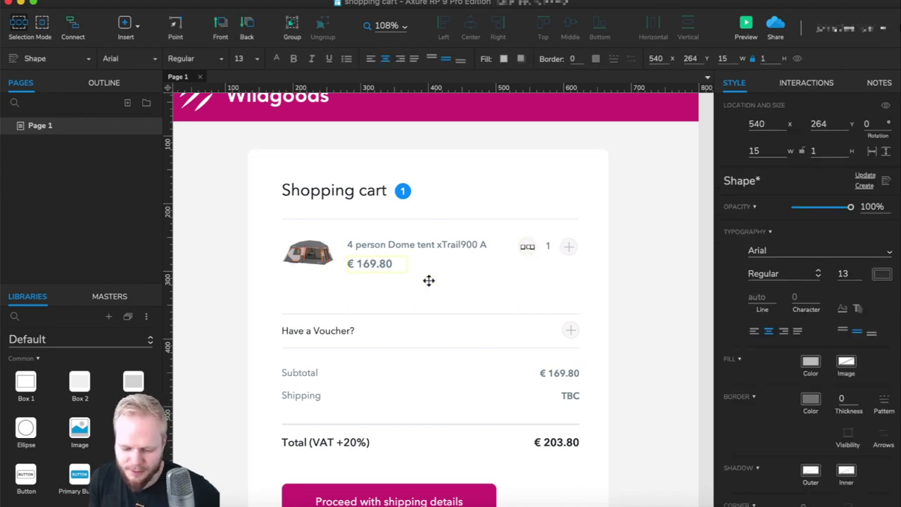
left_click(532, 243)
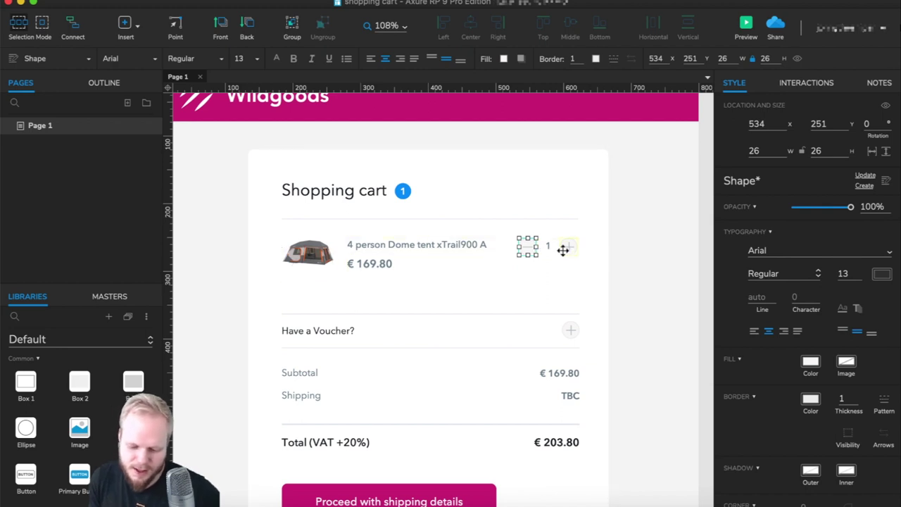
left_click(665, 326)
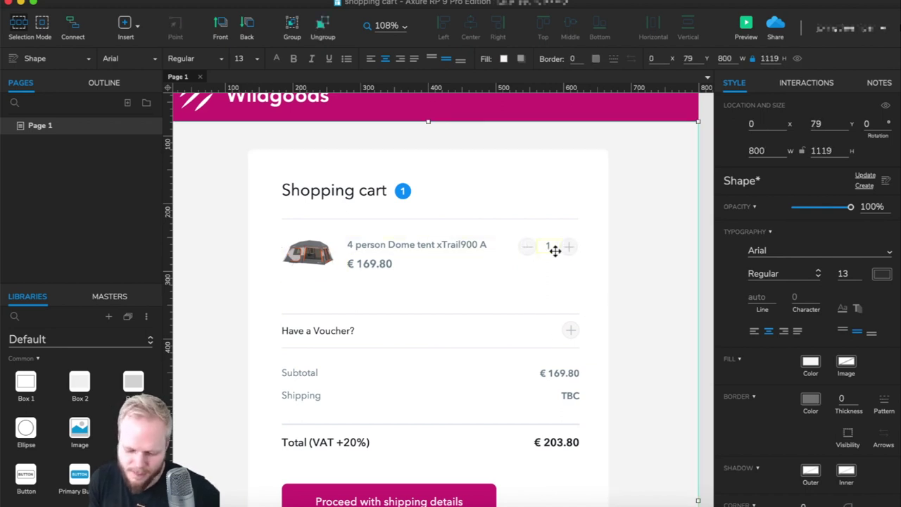
left_click(702, 297)
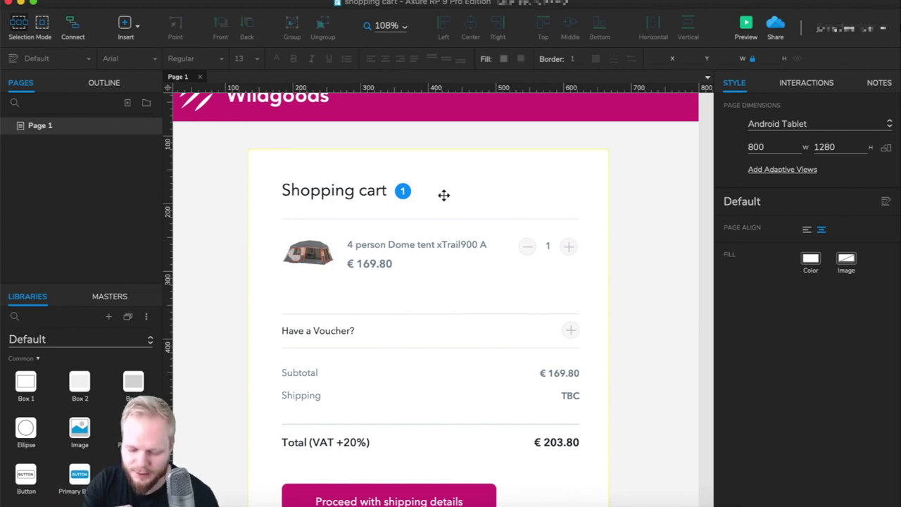
Name the number text inside the blue badge beside the Shopping cart title "++ShoppingcartNumber"
left_click(401, 192)
left_click_drag(403, 199, 403, 199)
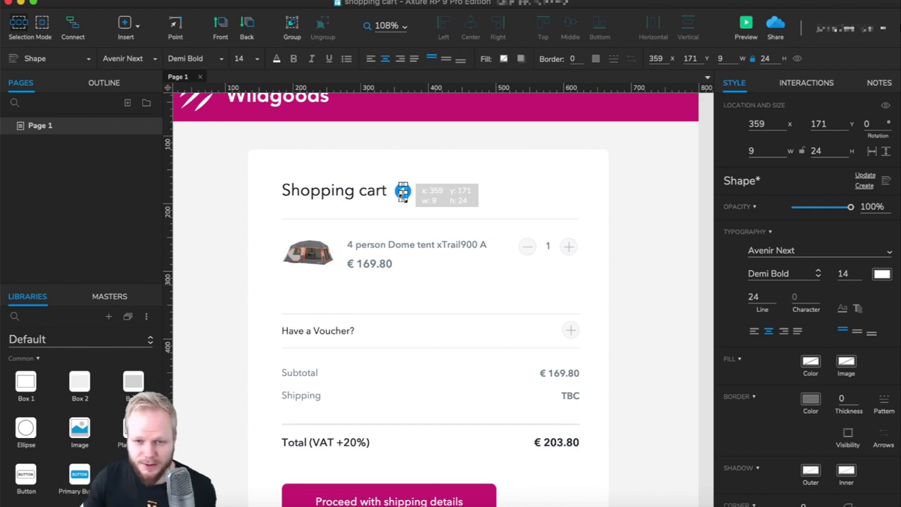
left_click(804, 85)
left_click_drag(746, 110, 688, 104)
key("BackSpace")
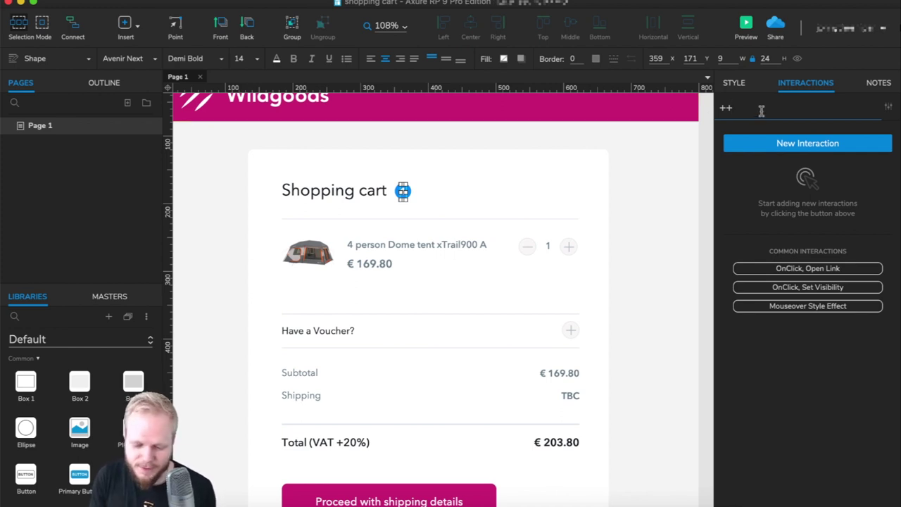
type("Shoppin")
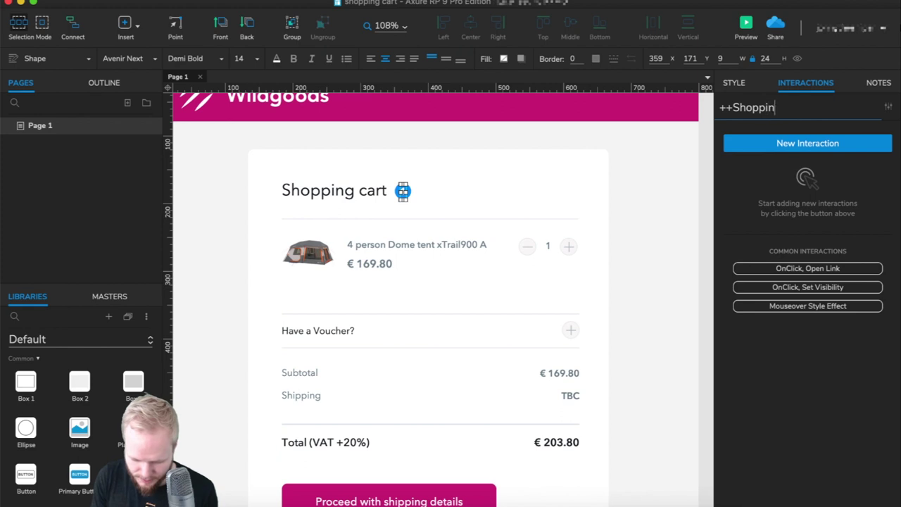
type("gcartNumber")
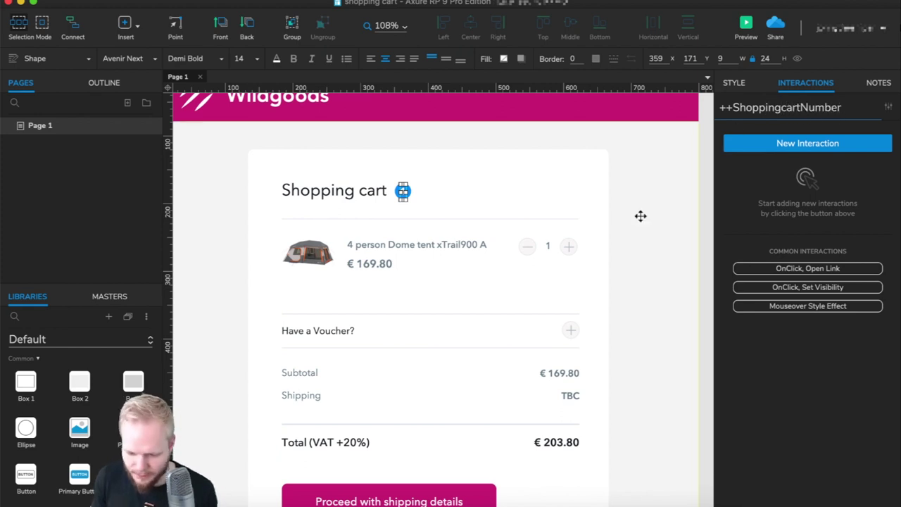
left_click(639, 215)
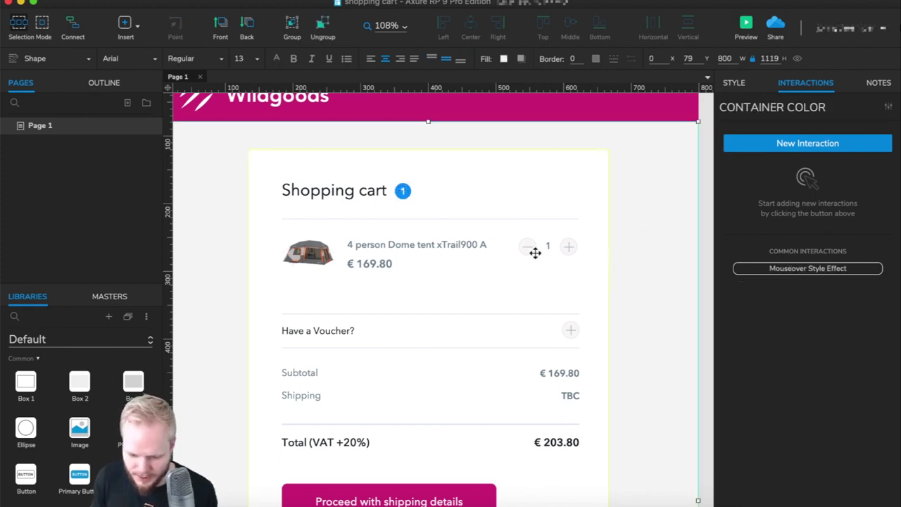
Name the quantity number between the minus and plus buttons "++IndicatorSwitchNumber"
left_click(549, 245)
left_click(739, 108)
left_click_drag(745, 109, 702, 107)
type("++")
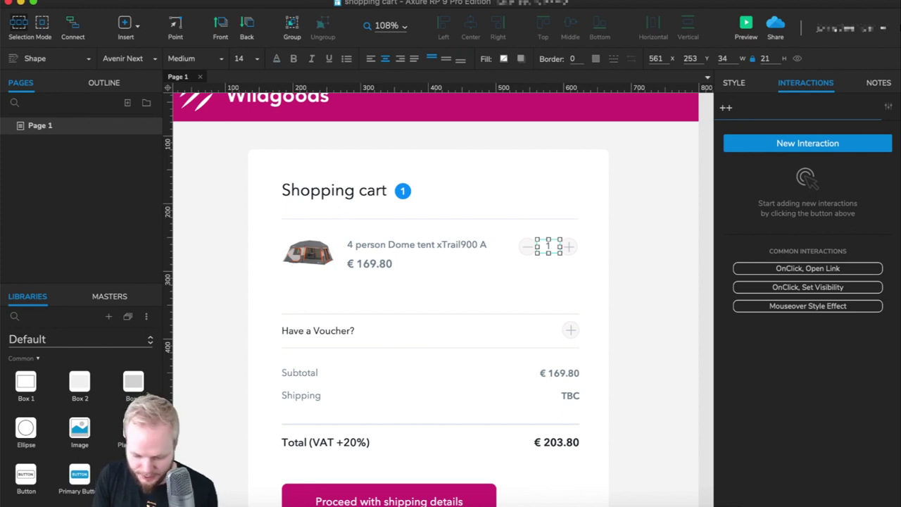
type("IndicatorSwitchN")
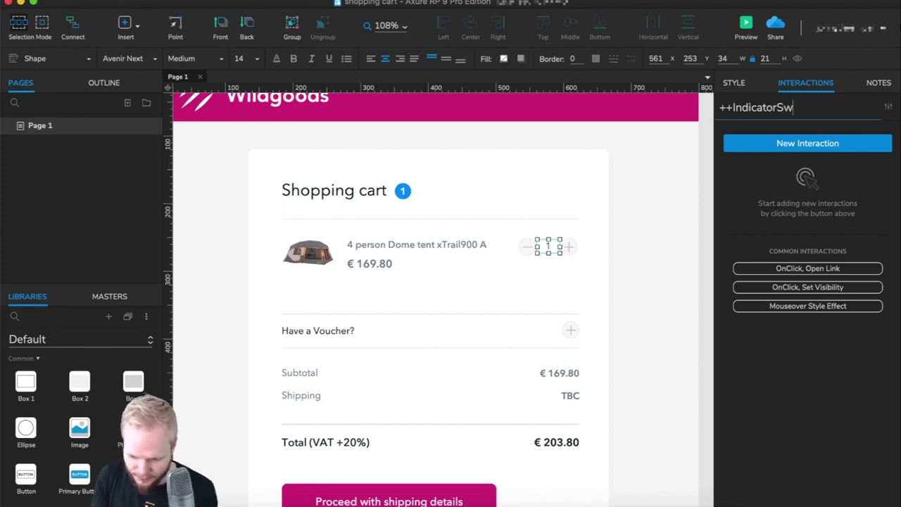
key("BackSpace")
key("BackSpace")
key("BackSpace")
key("BackSpace")
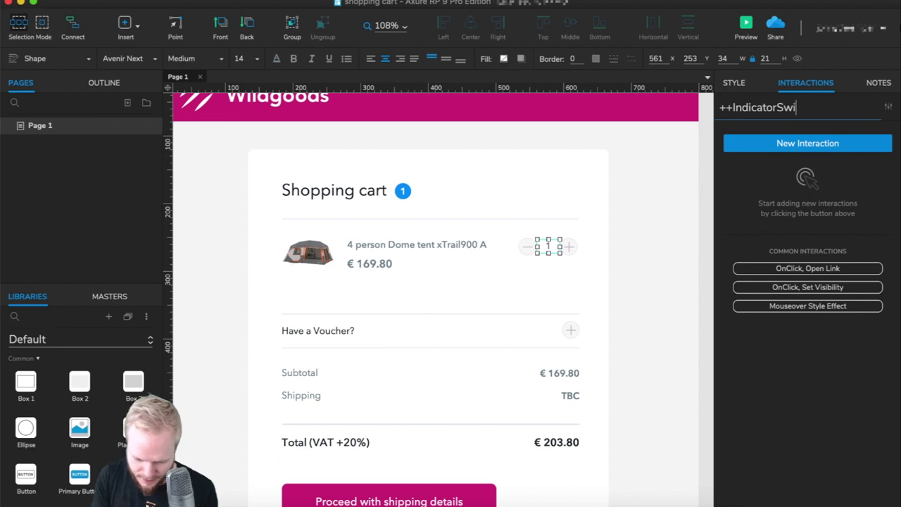
key("BackSpace")
type("tchNumber")
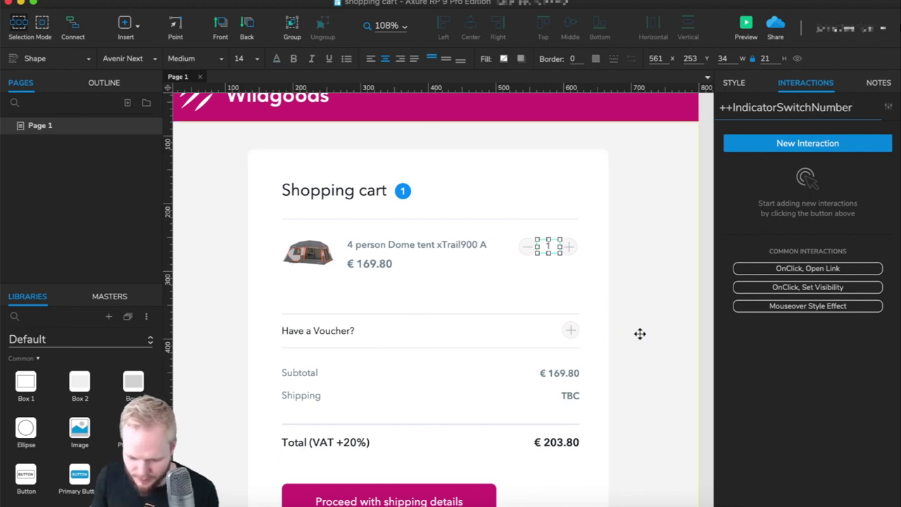
left_click(639, 334)
Name the price text in the Subtotal row "++SumNumber"
scroll(634, 301, "down", 2)
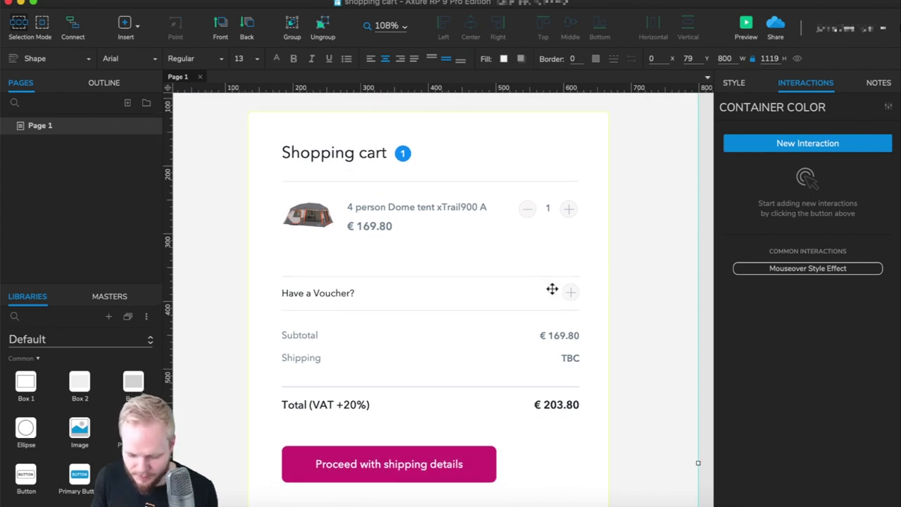
scroll(556, 314, "down", 1)
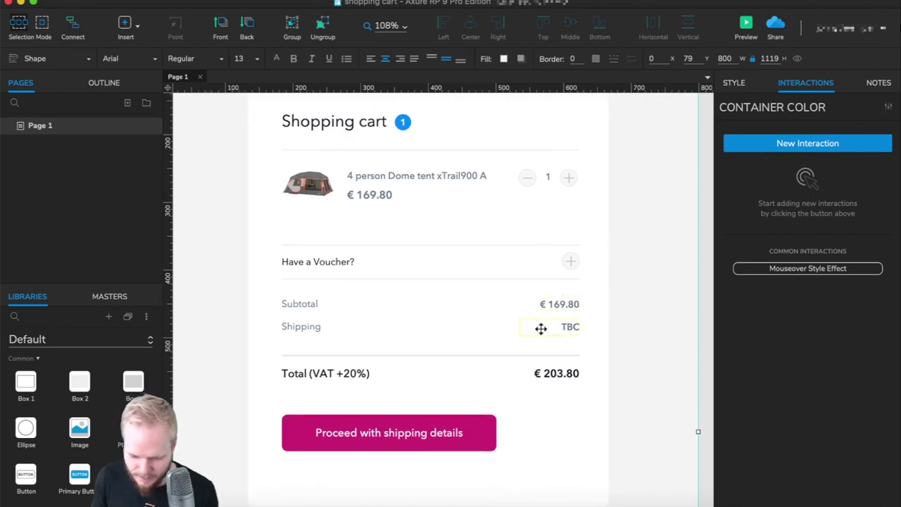
left_click(567, 302)
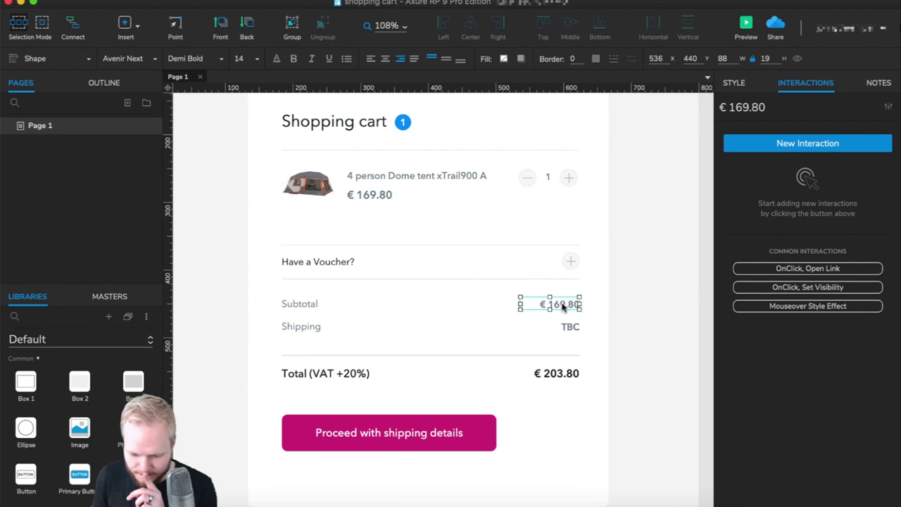
left_click_drag(782, 109, 668, 96)
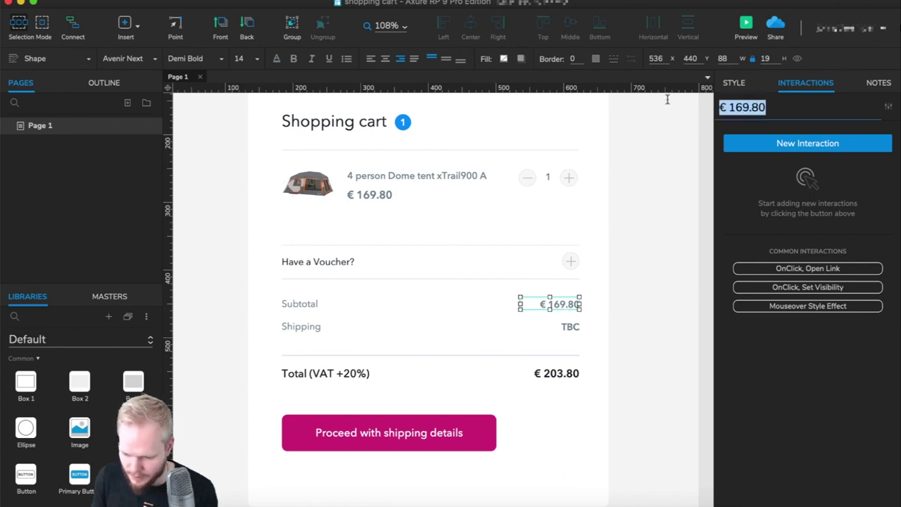
type("++")
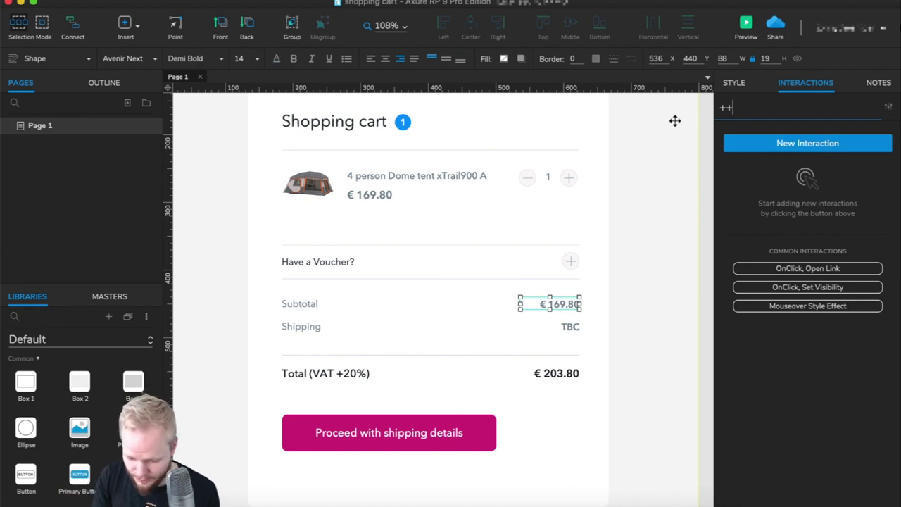
type("Su")
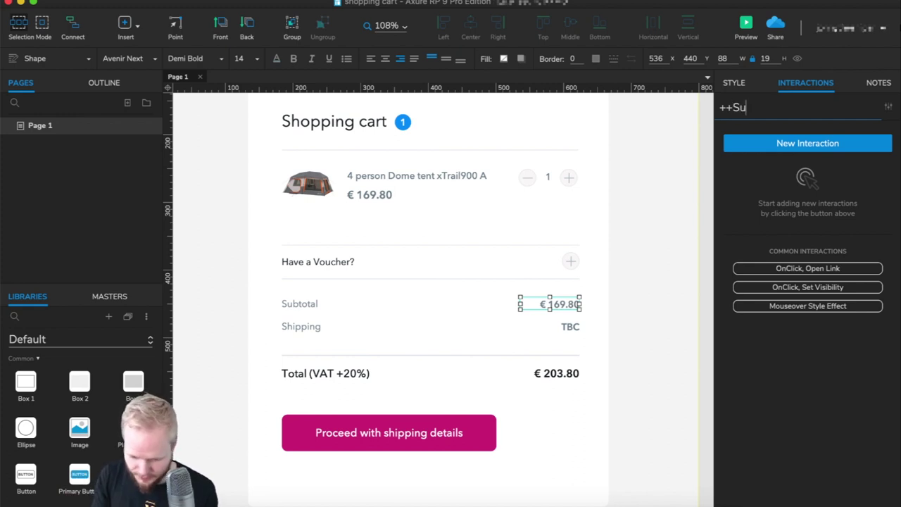
type("mNumber")
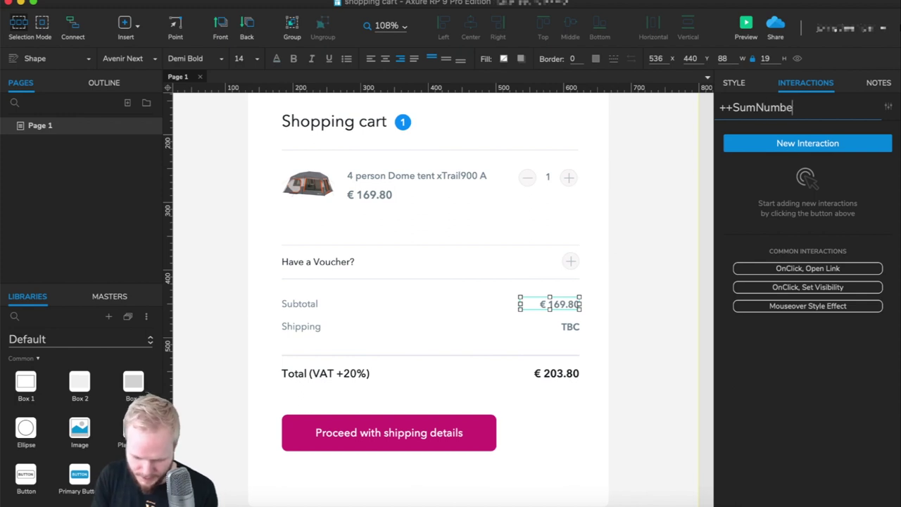
Name the price text in the Total (VAT +20%) row "++TotalSumVATNumber"
left_click(567, 373)
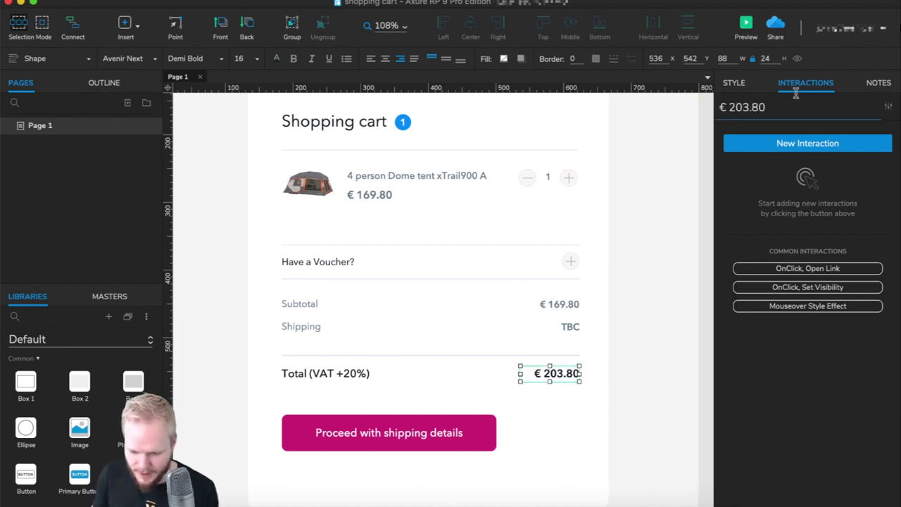
triple_click(773, 107)
type("++")
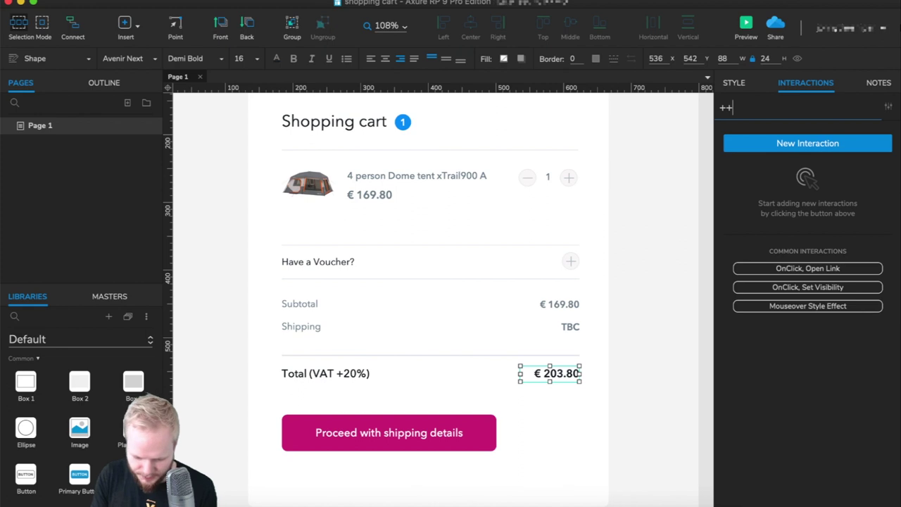
type("TotalSumVATNumber")
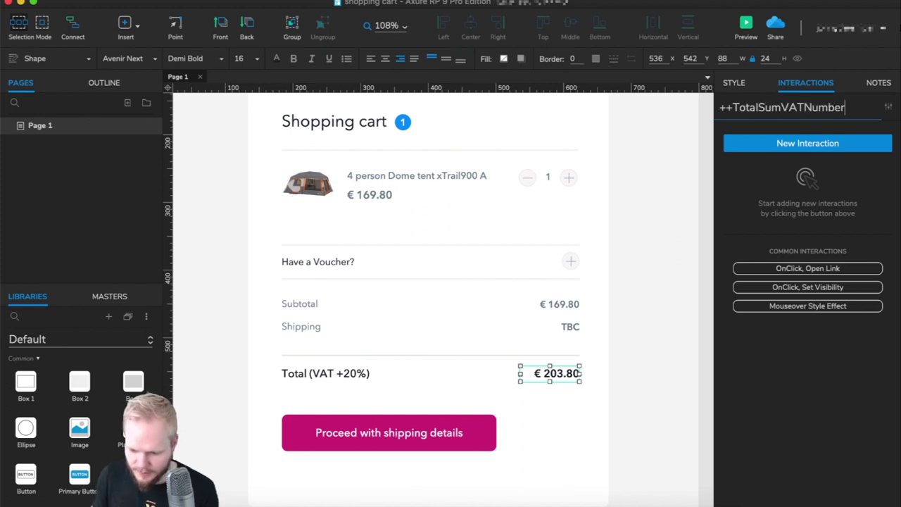
Check the widget names of the subtotal price, the quantity number and the badge beside the cart title
left_click(567, 306)
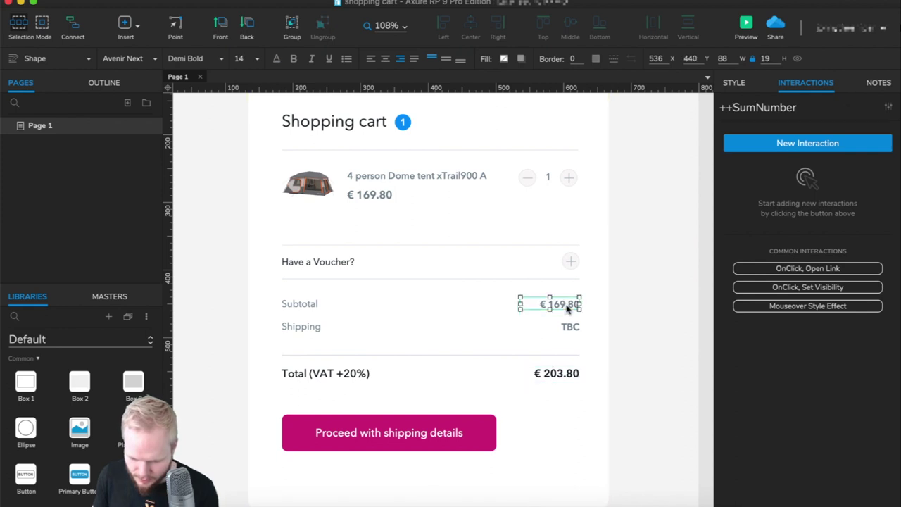
left_click(548, 177)
left_click(403, 123)
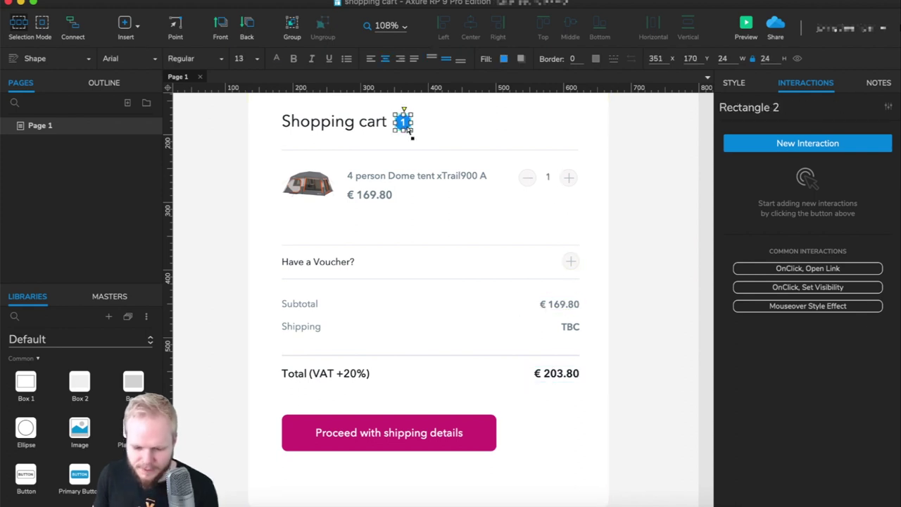
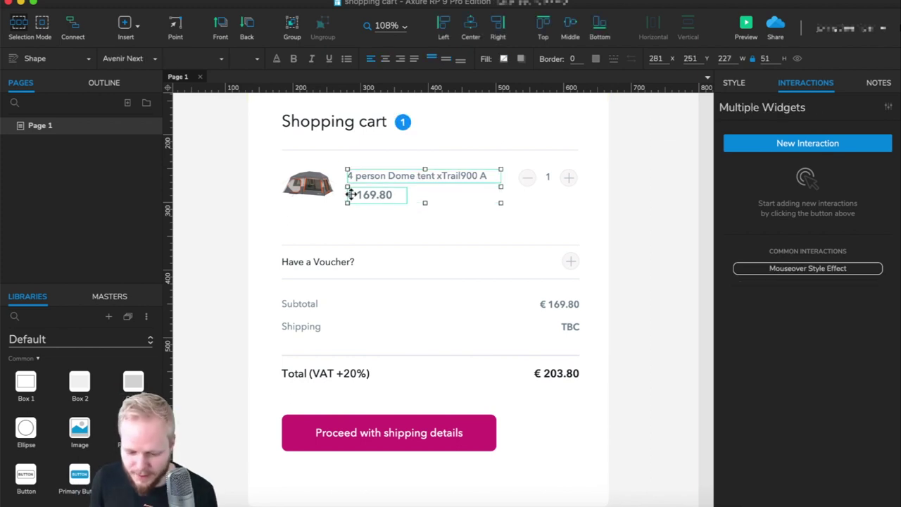
Convert the tent image, product name, price and minus/number/plus quantity controls into one dynamic panel named "++Product"
right_click(315, 183)
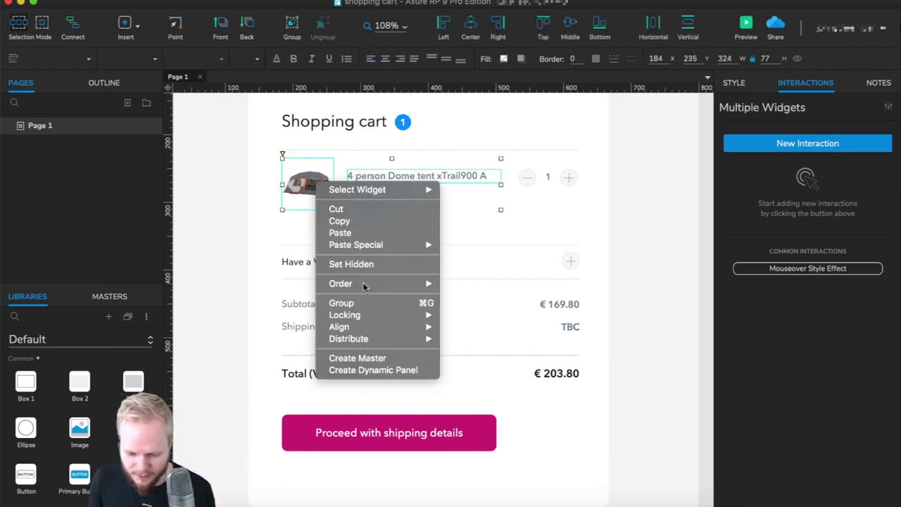
left_click(537, 204)
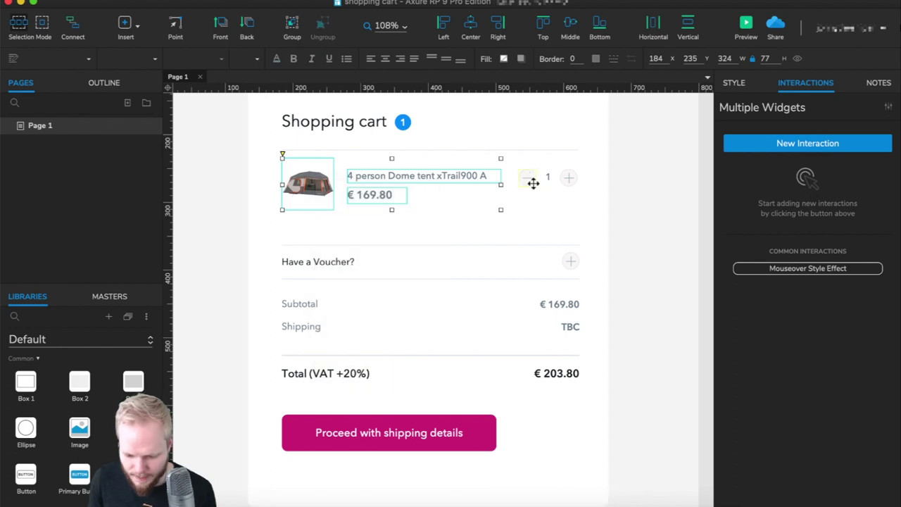
left_click(530, 178, "shift")
left_click(548, 177, "shift")
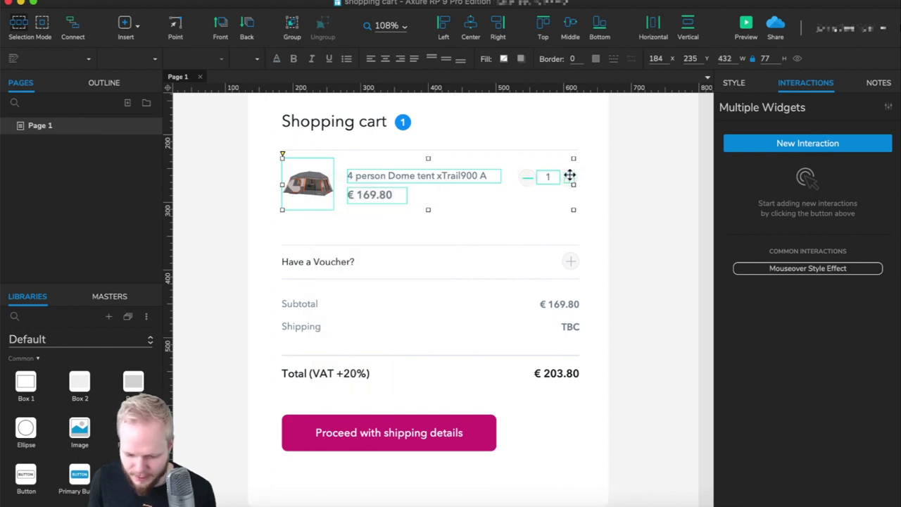
left_click(569, 177, "shift")
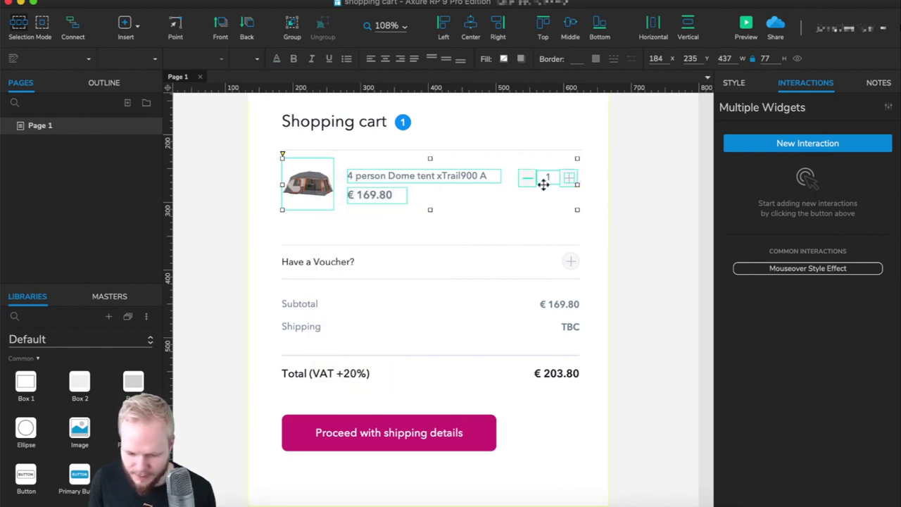
right_click(527, 177)
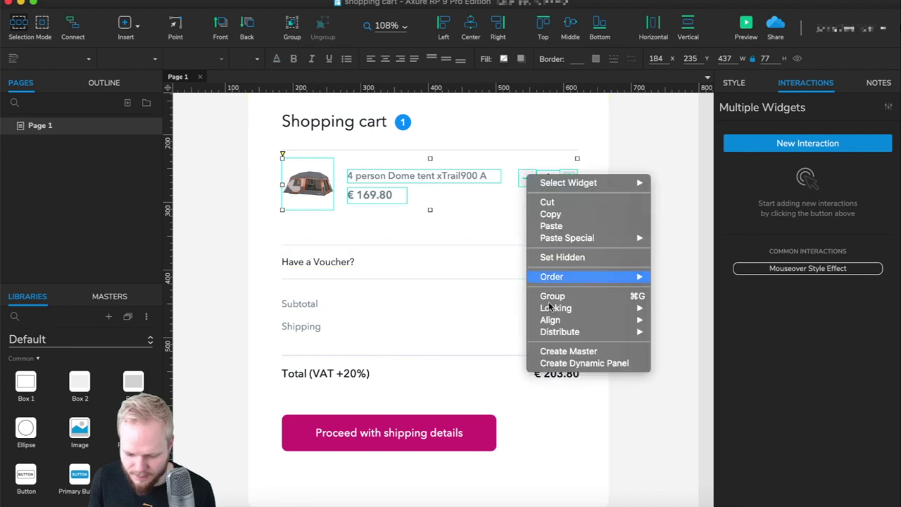
left_click(584, 362)
left_click(788, 108)
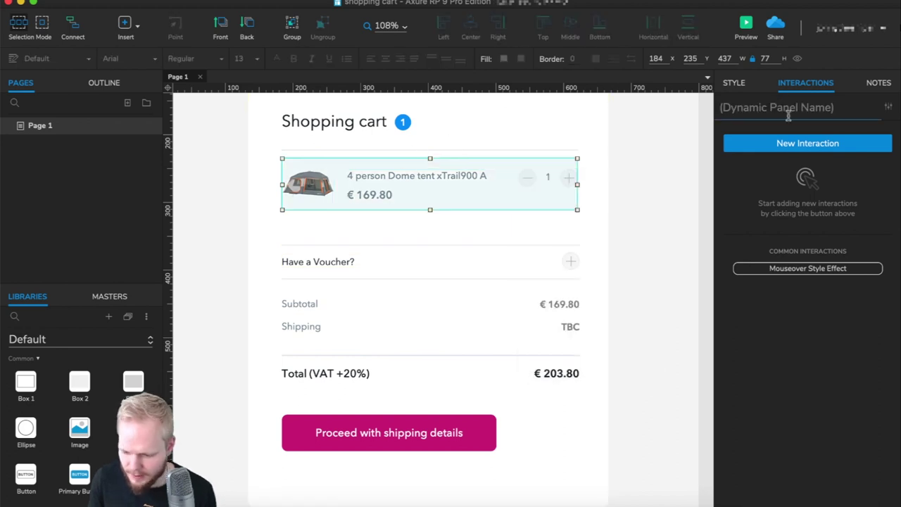
type("++Product")
Open the ++Product dynamic panel for editing and rename its first state "one product"
double_click(509, 187)
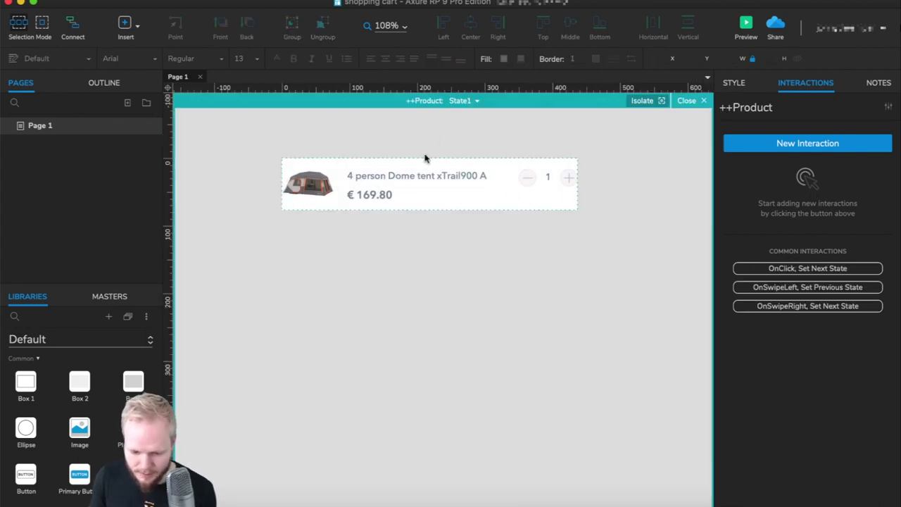
left_click(473, 102)
double_click(484, 116)
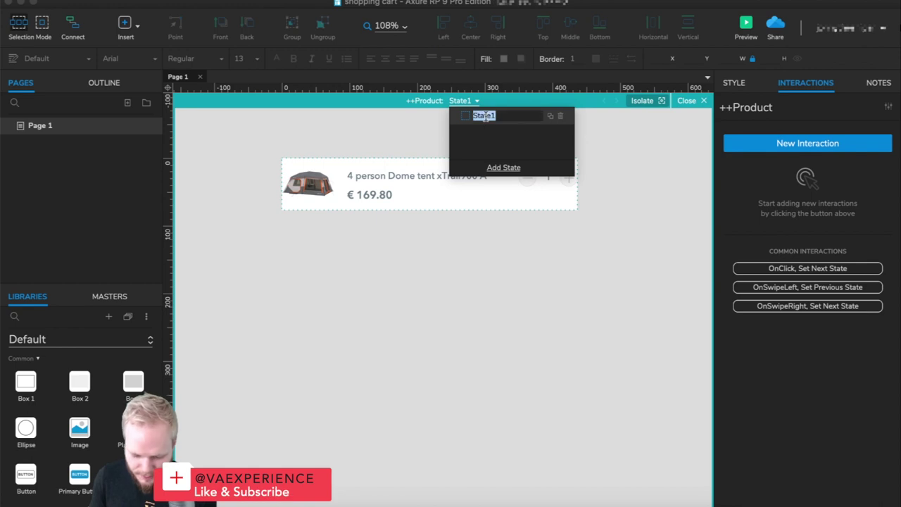
type("one product")
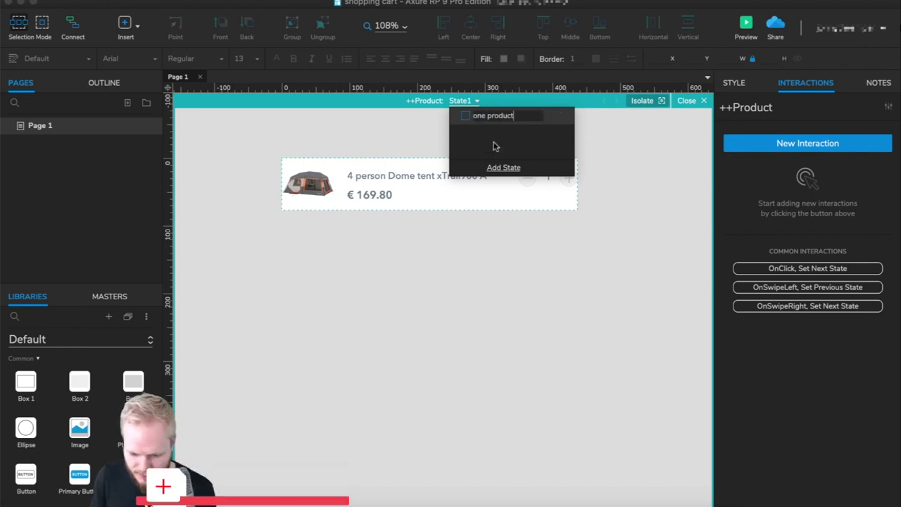
key("Return")
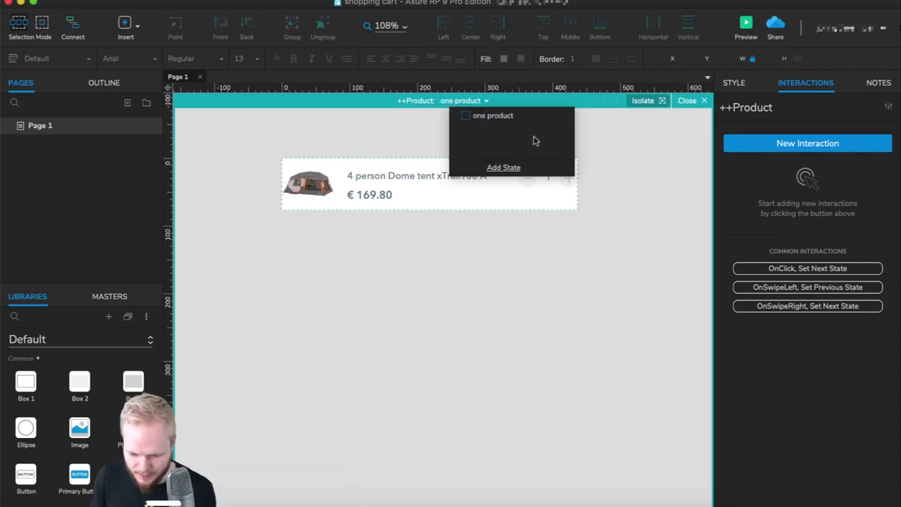
Add a second state named "no product" to the ++Product dynamic panel
left_click(506, 168)
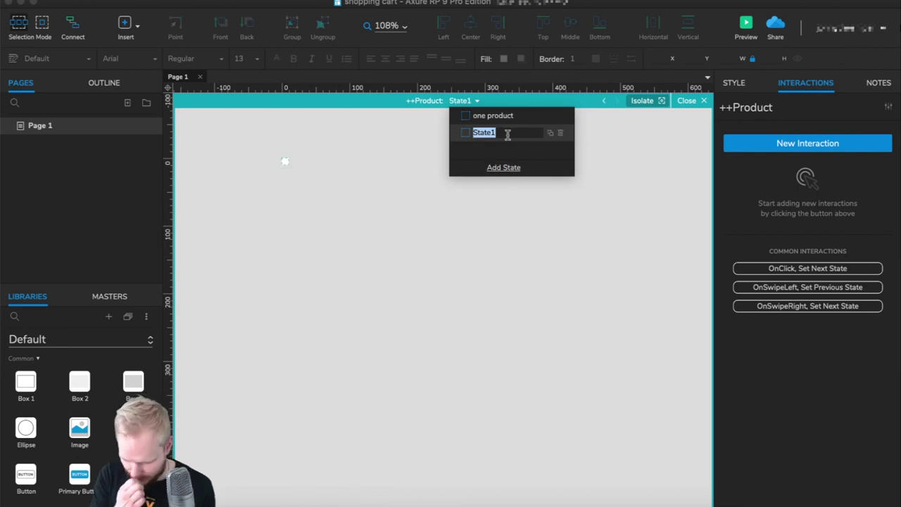
type("No")
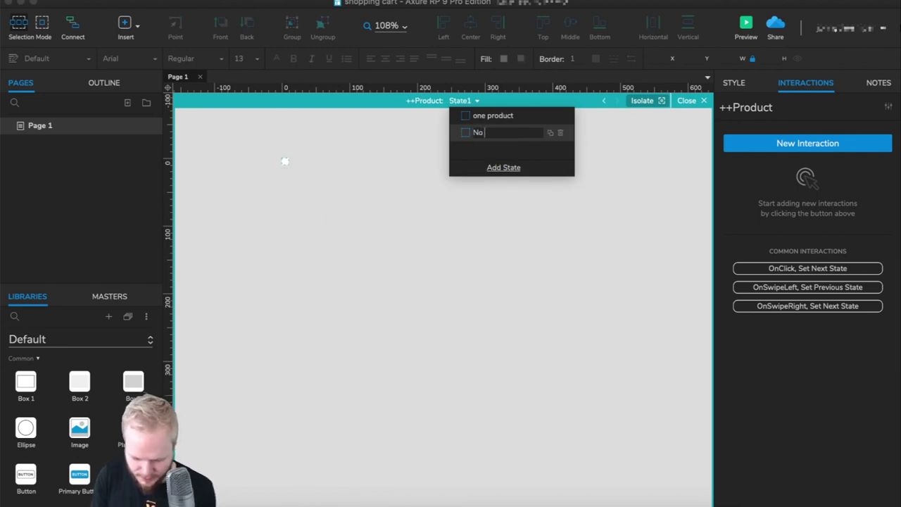
type(" product")
left_click(478, 133)
key("BackSpace")
type("n")
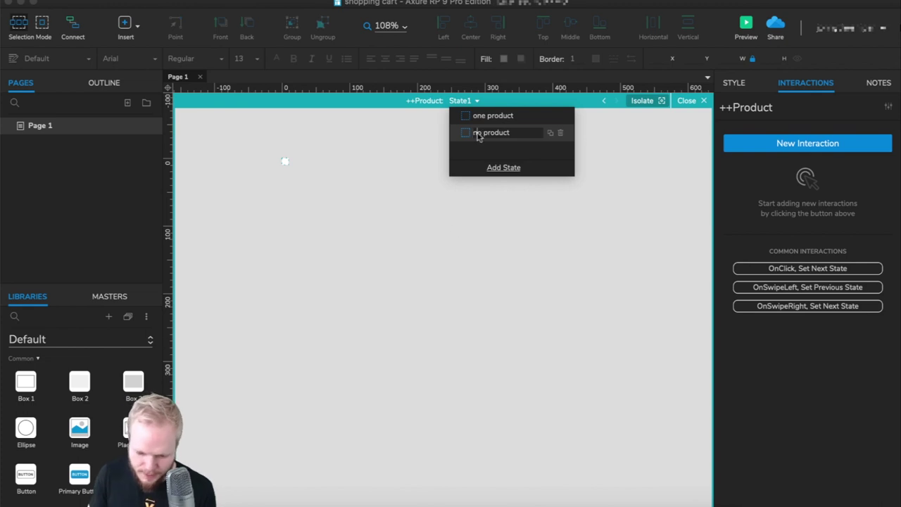
key("Return")
Place a Heading 2 in the no product state reading "You haven't selected any items." and, on a second line, "Browse our selection to continue"
scroll(87, 371, "down", 3)
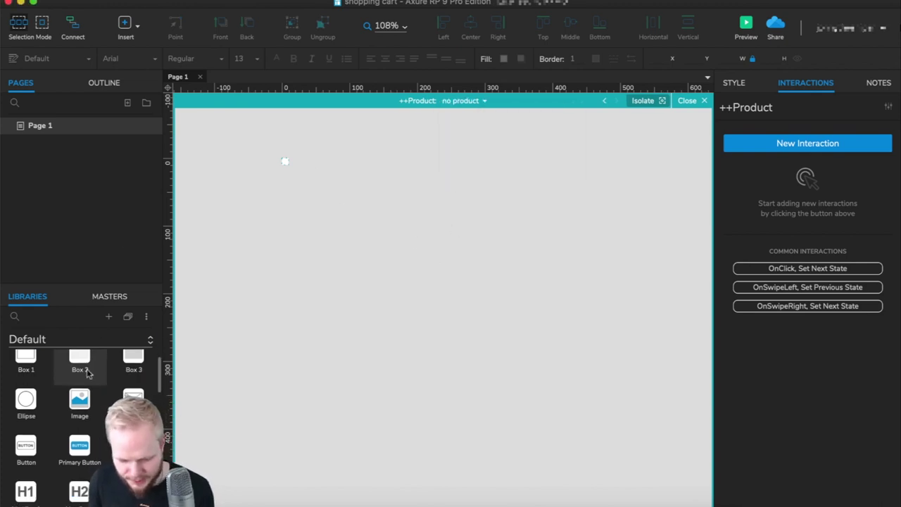
left_click_drag(79, 433, 295, 169)
type("You haven't selected any items.")
key("Return")
type("Browse our selection to continue")
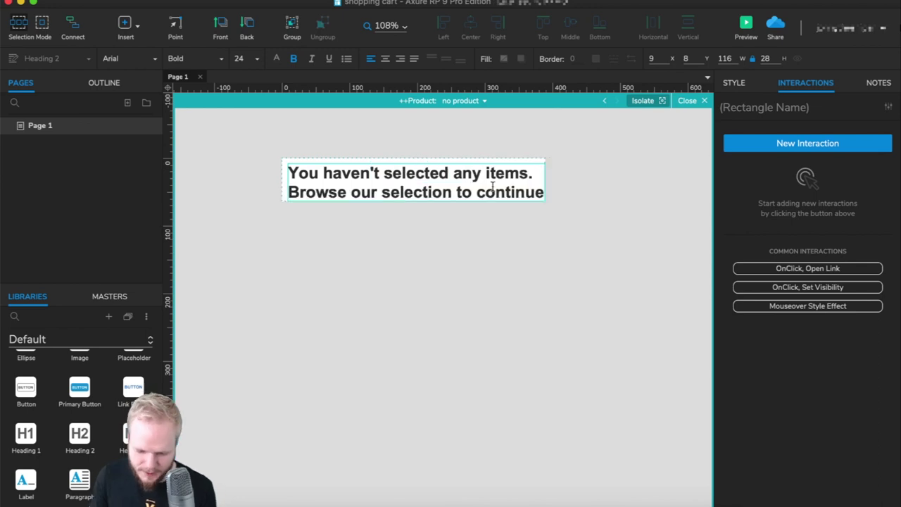
key("Escape")
Set the empty-cart message's font size to 14 and finish editing the dynamic panel
left_click(842, 273)
type("14")
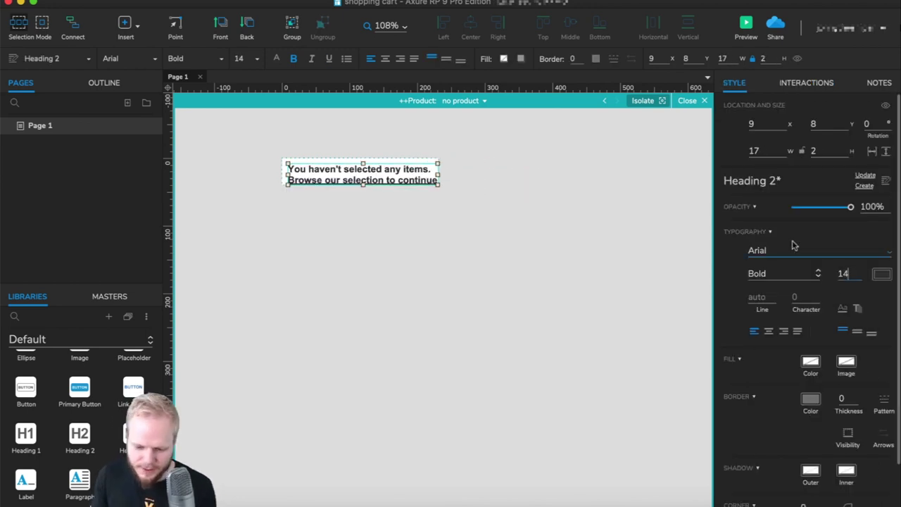
left_click(521, 232)
left_click(684, 100)
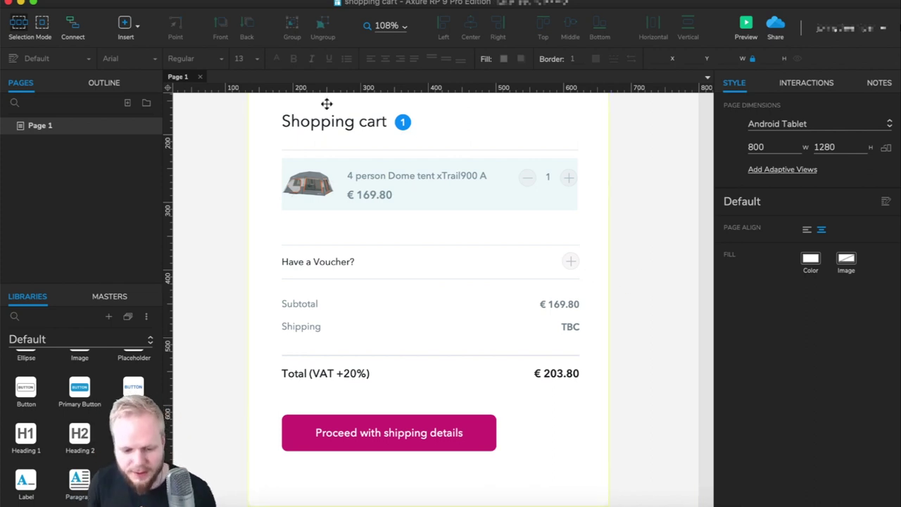
left_click(224, 147)
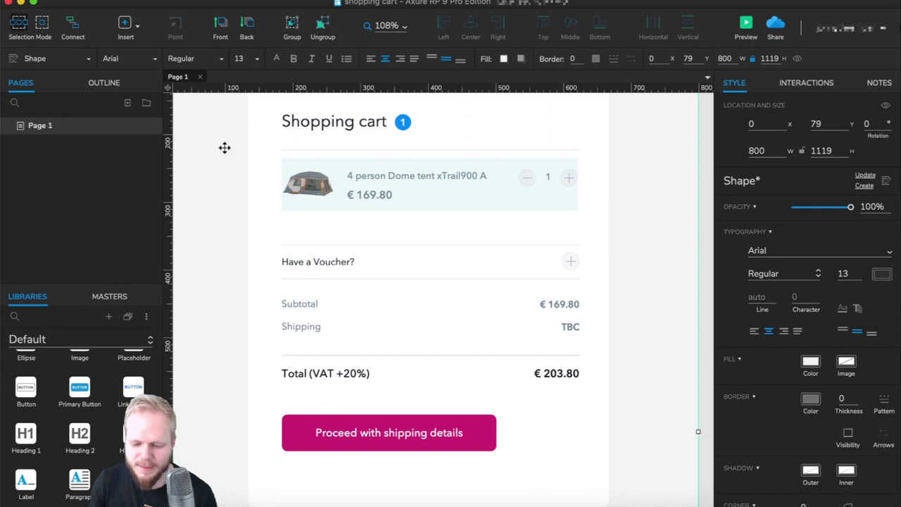
scroll(225, 162, "up", 2)
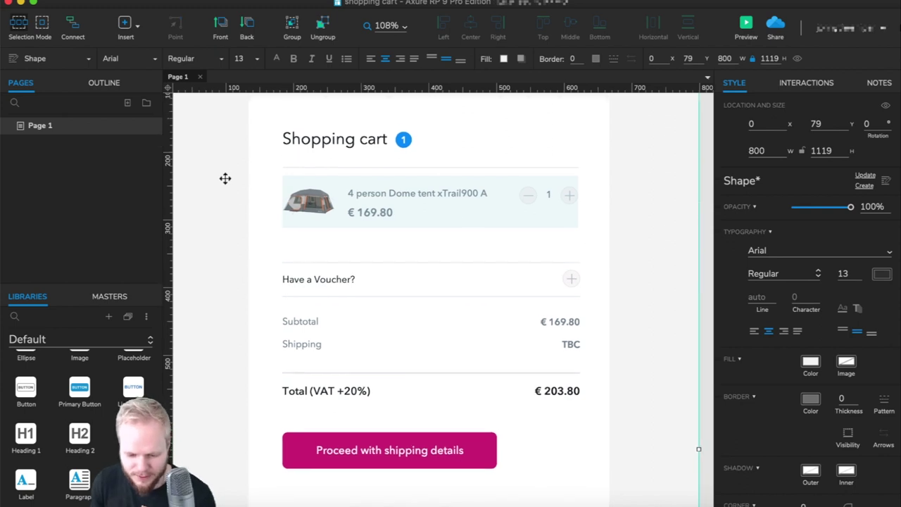
scroll(226, 177, "left", 4)
left_click(215, 202)
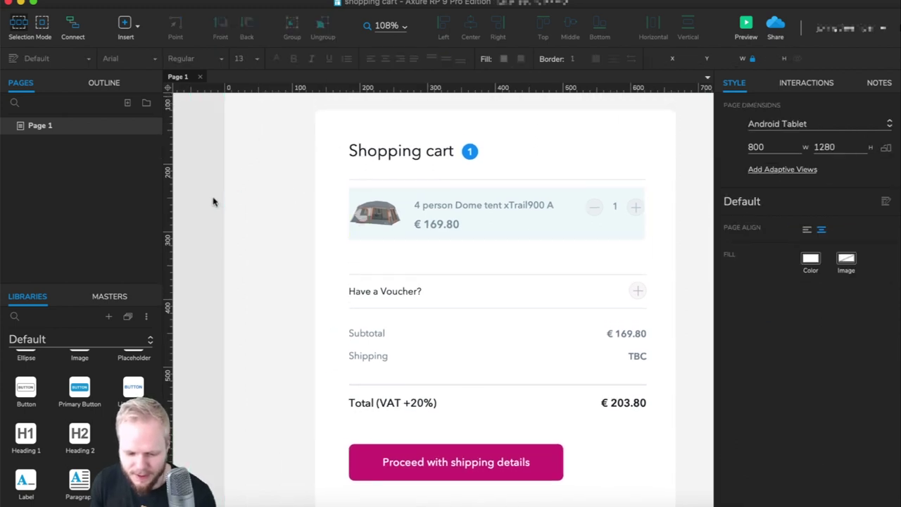
scroll(370, 201, "right", 3)
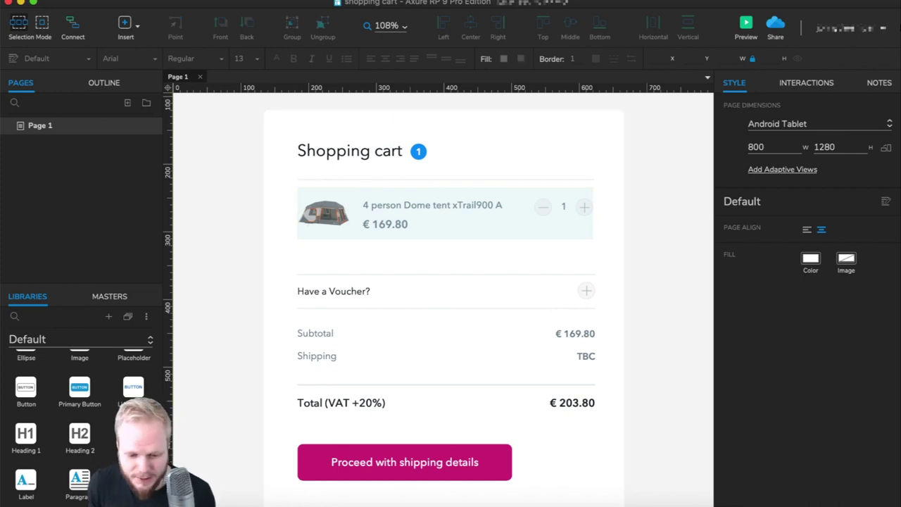
Create a global variable named "NumberOfProducts" with a default value of 1
left_click(182, 6)
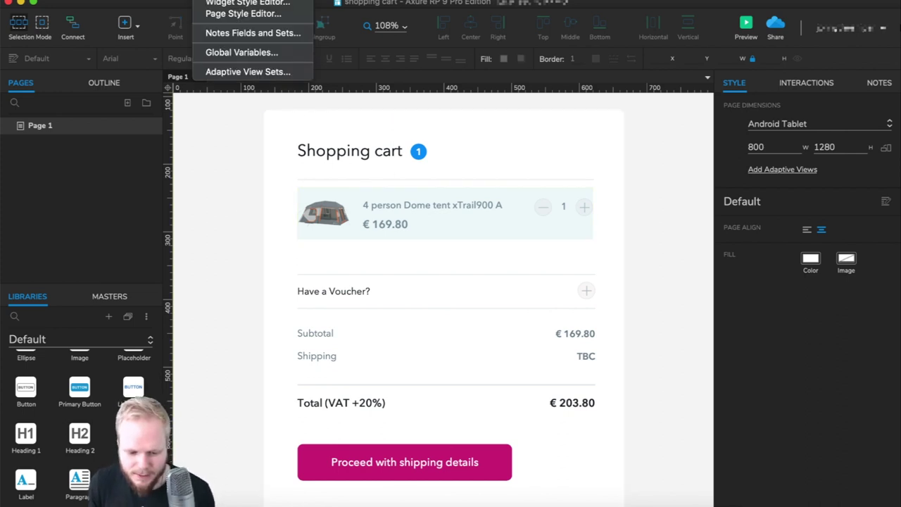
left_click(250, 54)
left_click_drag(454, 144, 688, 69)
left_click(583, 156)
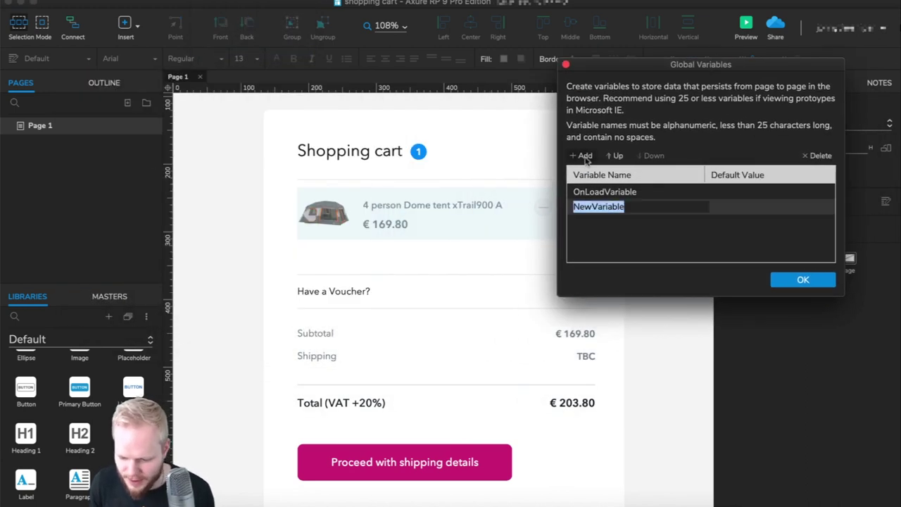
type("NumberOfProdu")
left_click(743, 211)
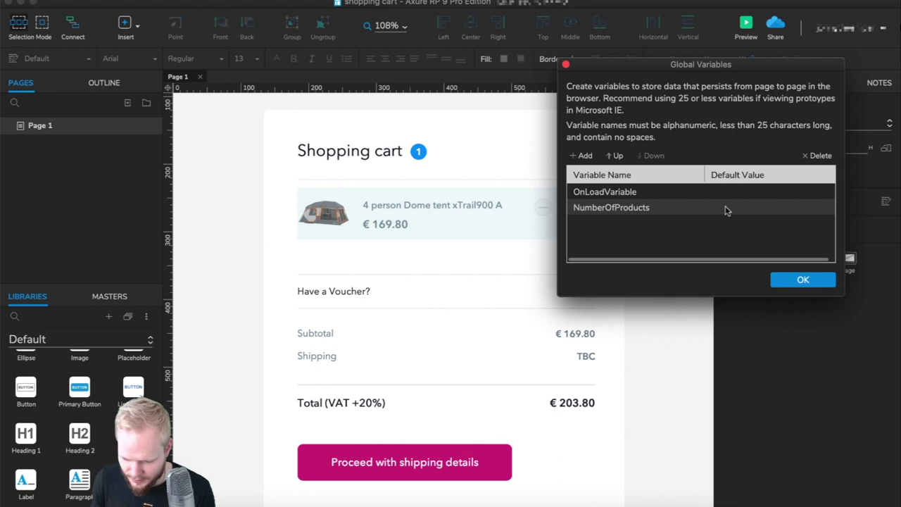
left_click(725, 207)
type("1")
left_click(667, 232)
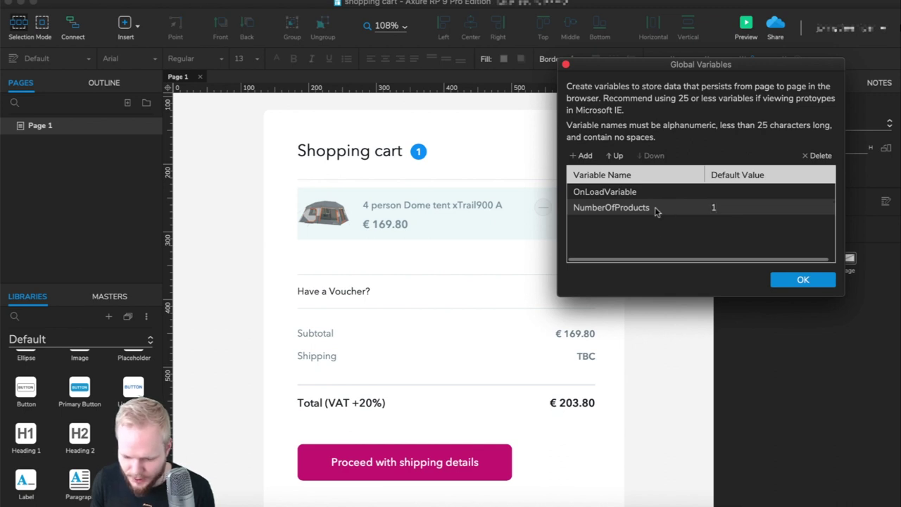
Add a global variable named "PricePerProduct" with a default value of 169.80
left_click(591, 157)
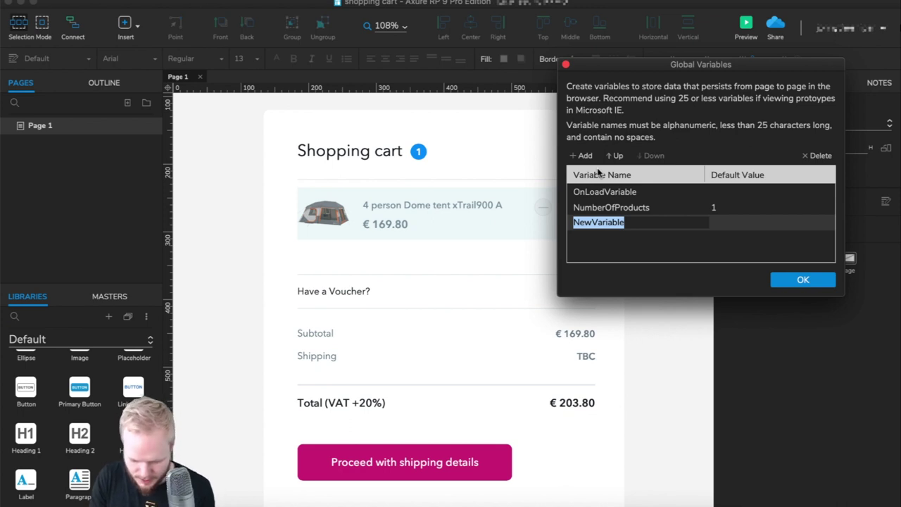
type("PricePerProduct")
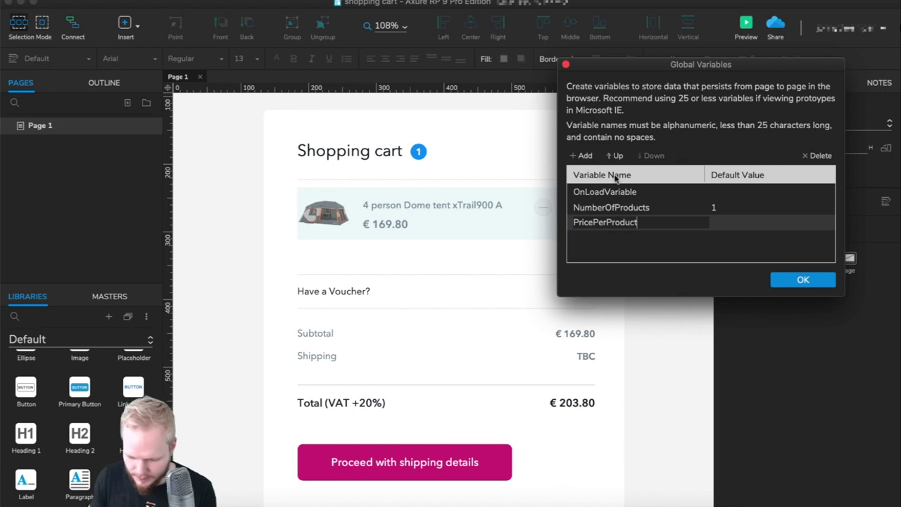
left_click(725, 222)
type("1")
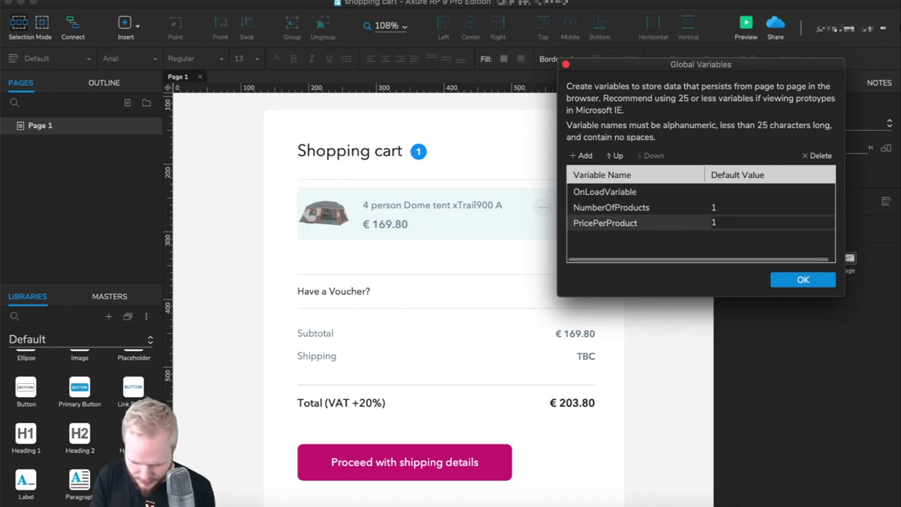
type("69")
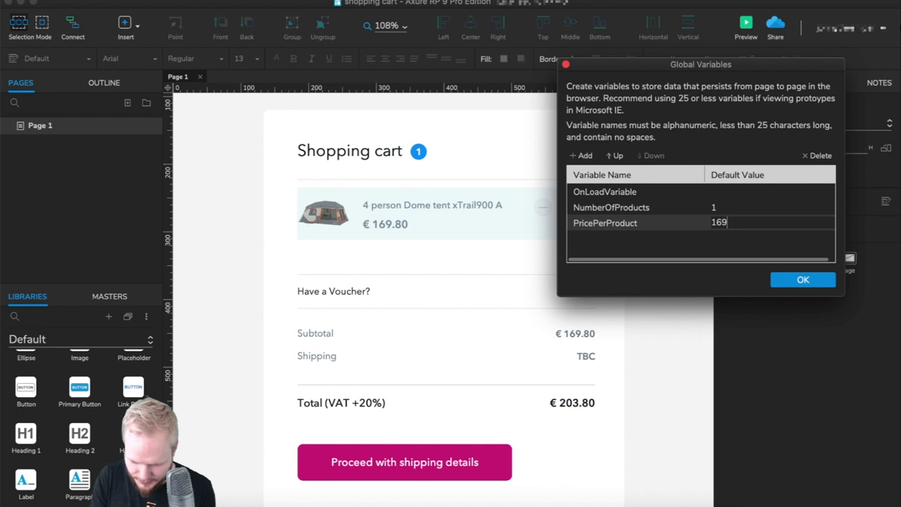
type(".80")
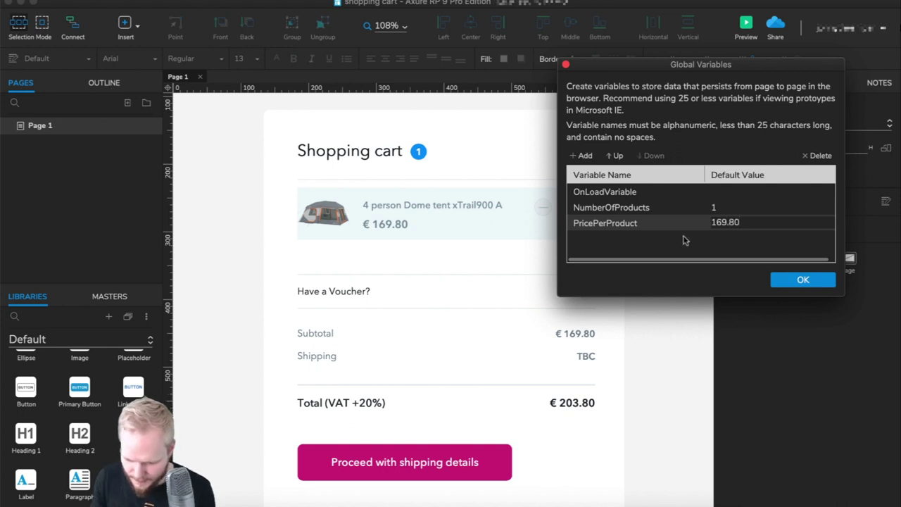
key("Return")
Add a global variable named "VAT" and open its default value for editing
left_click(585, 156)
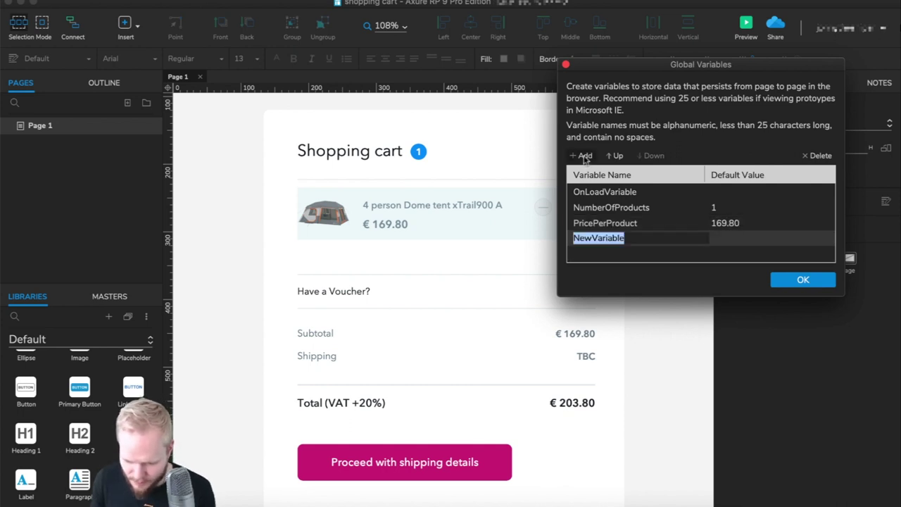
left_click(641, 238)
double_click(640, 237)
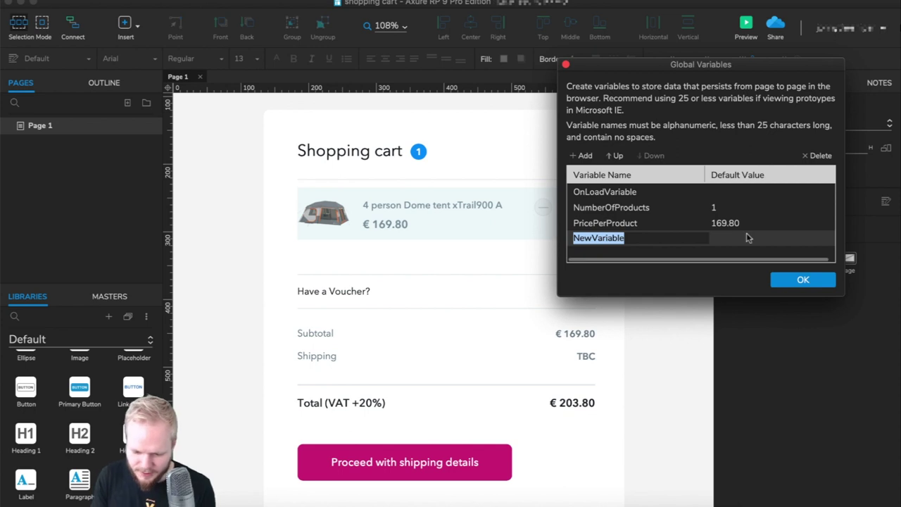
type("VAT")
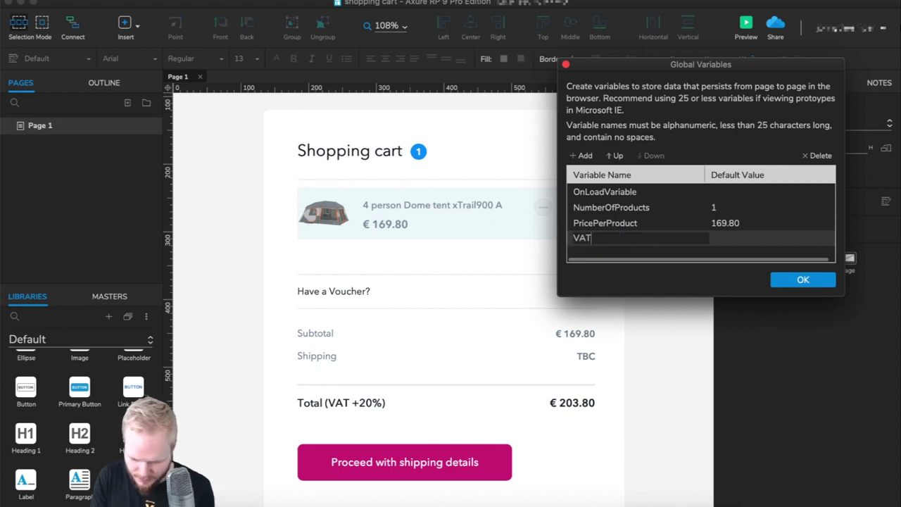
left_click(749, 239)
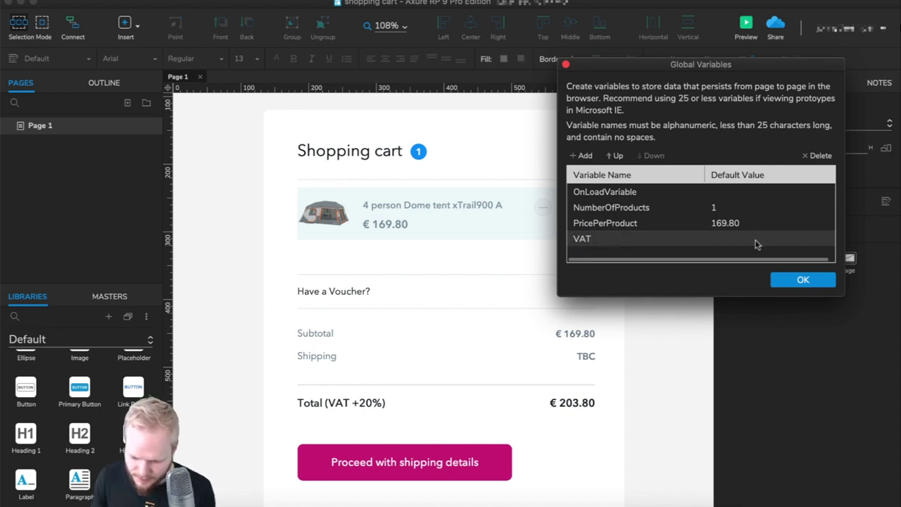
Set the VAT variable's default value to 1.2 and finish editing the global variables
type("20")
key("BackSpace")
key("BackSpace")
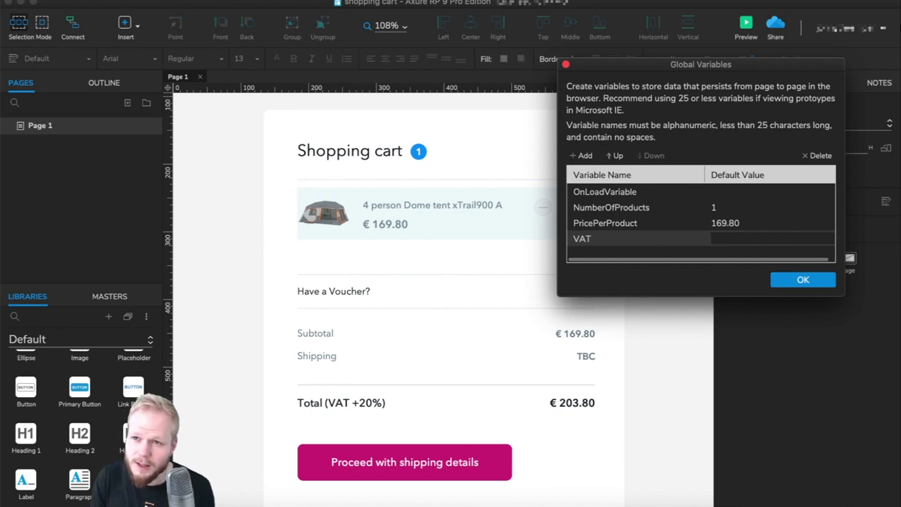
type("1.2")
left_click(682, 252)
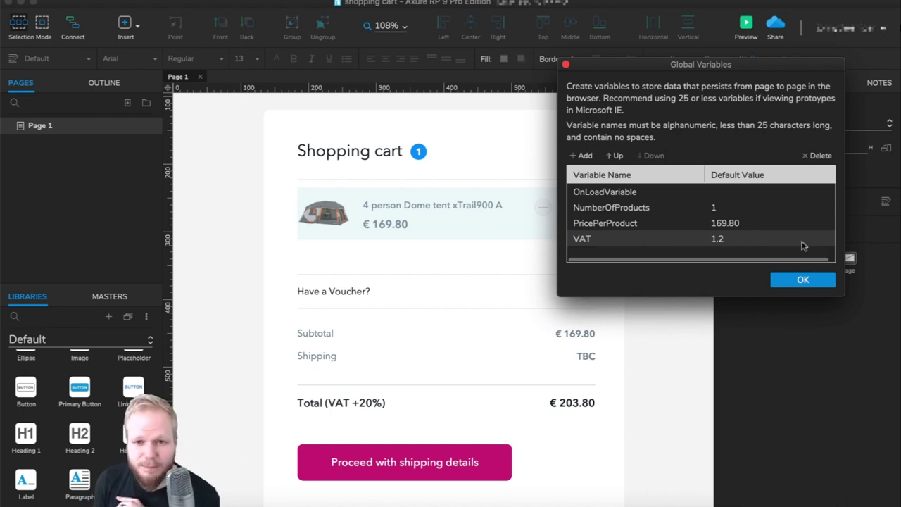
left_click(819, 280)
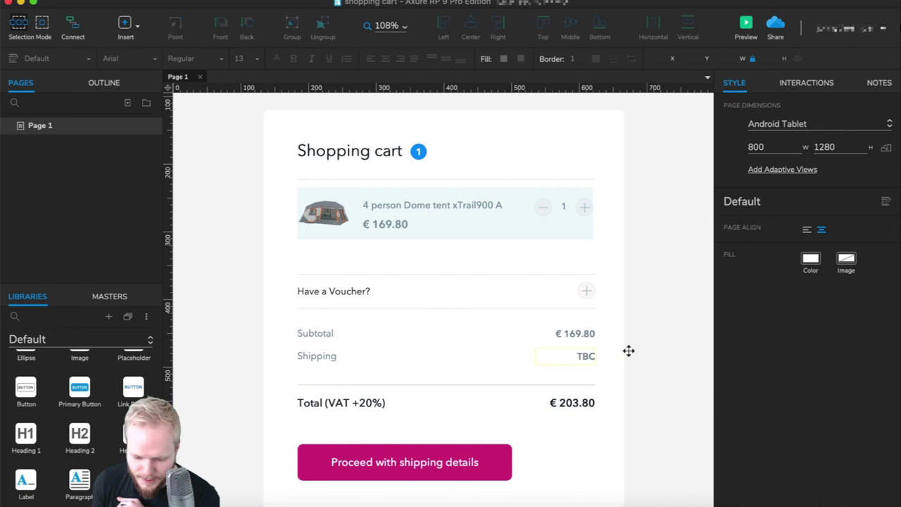
left_click(669, 348)
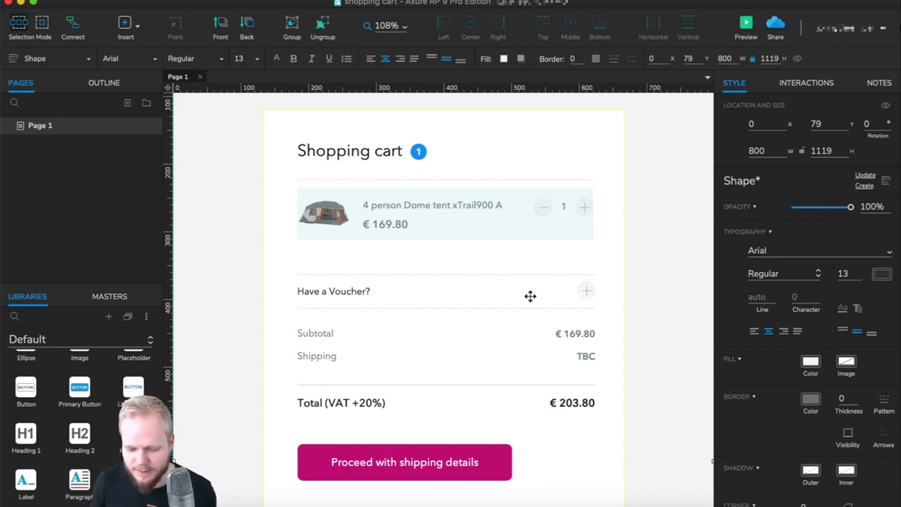
key("Delete")
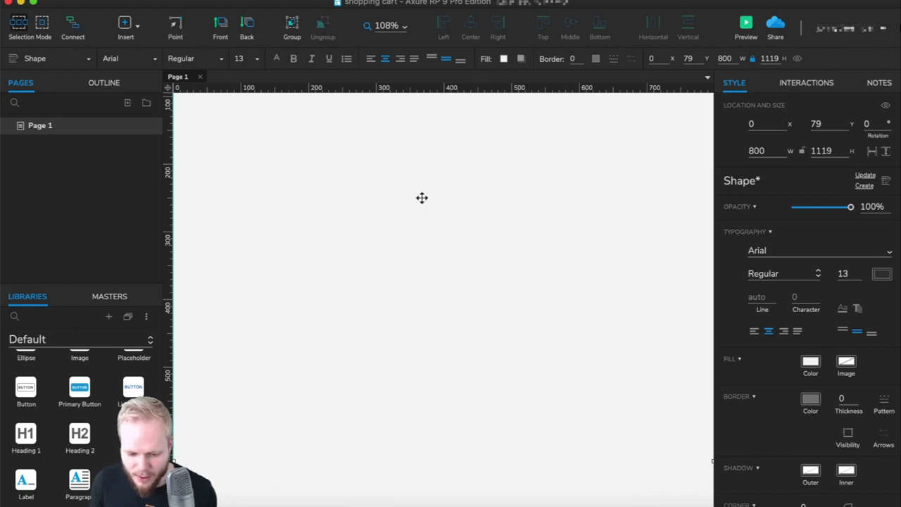
scroll(452, 269, "left", 2)
scroll(452, 269, "up", 3)
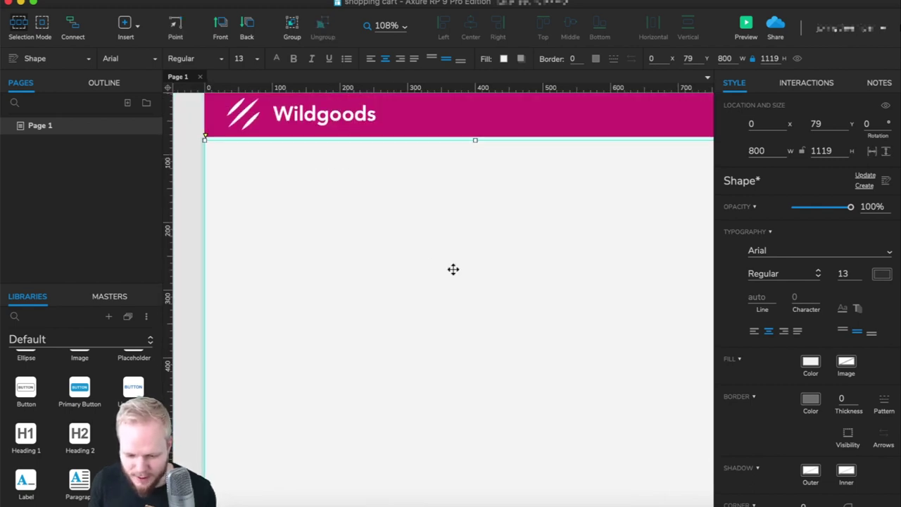
key("super+z")
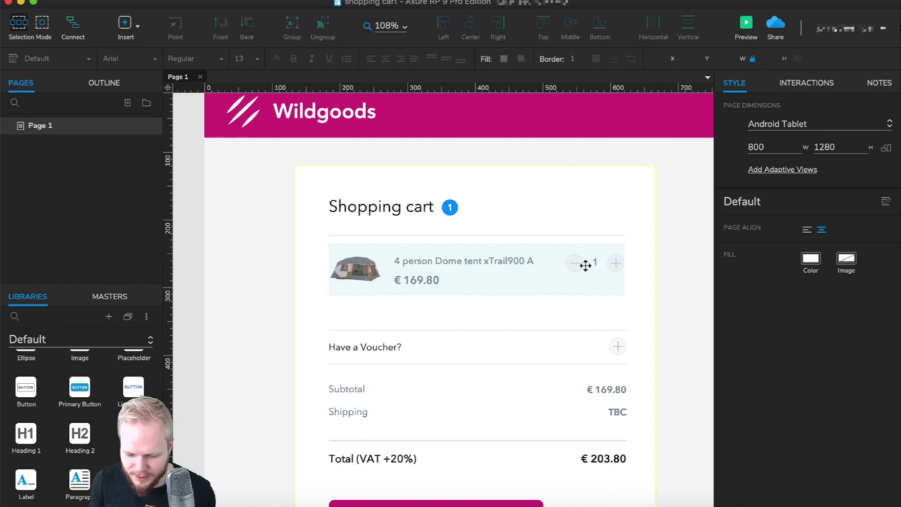
In the product panel's "one product" state, convert the plus icon and its circle together into a dynamic panel
double_click(597, 260)
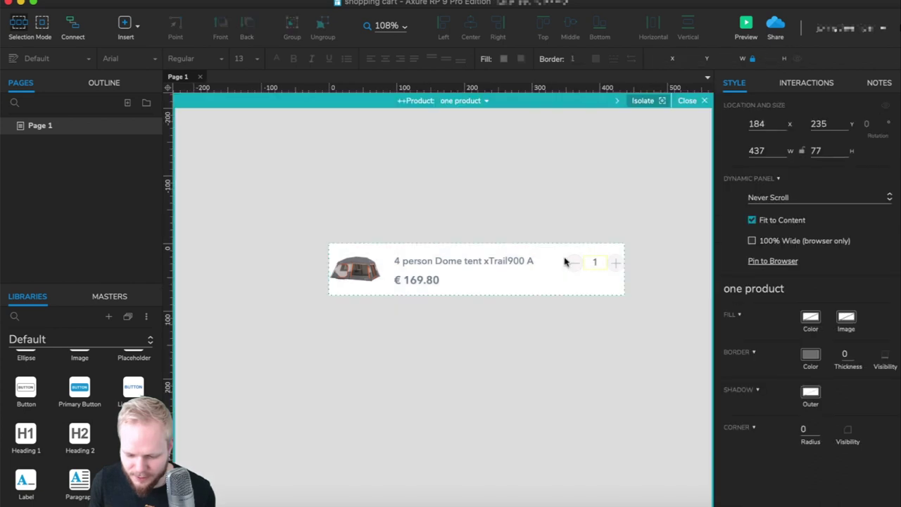
left_click(617, 262)
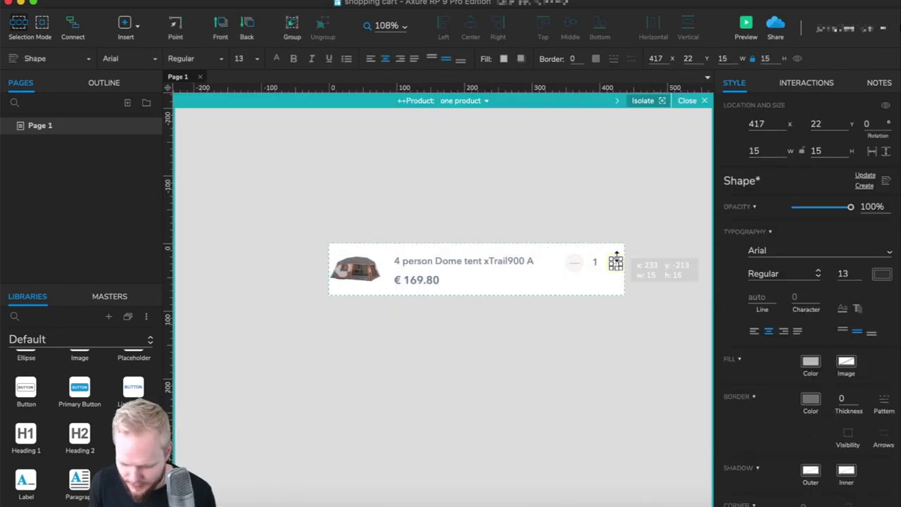
left_click(612, 262, "shift")
right_click(617, 263)
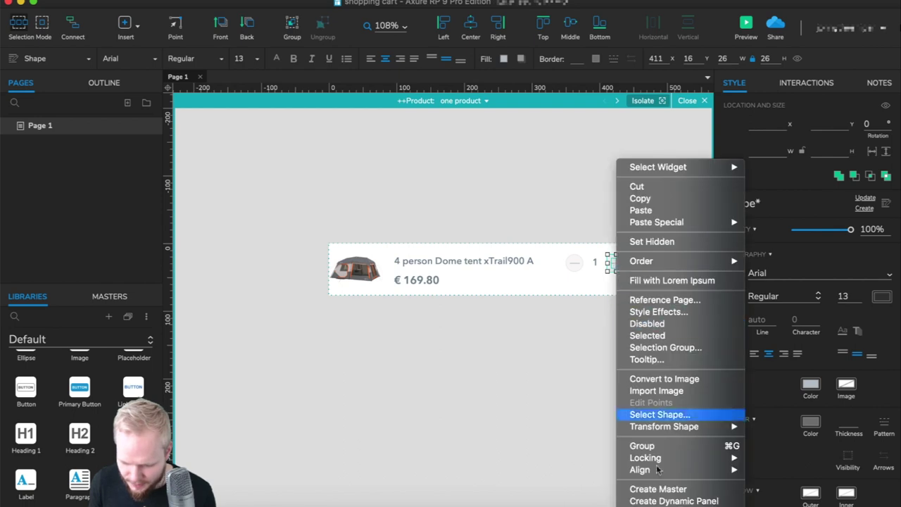
left_click(666, 501)
Convert the minus icon and its circle into a dynamic panel and name it "++Minus"
left_click(575, 262)
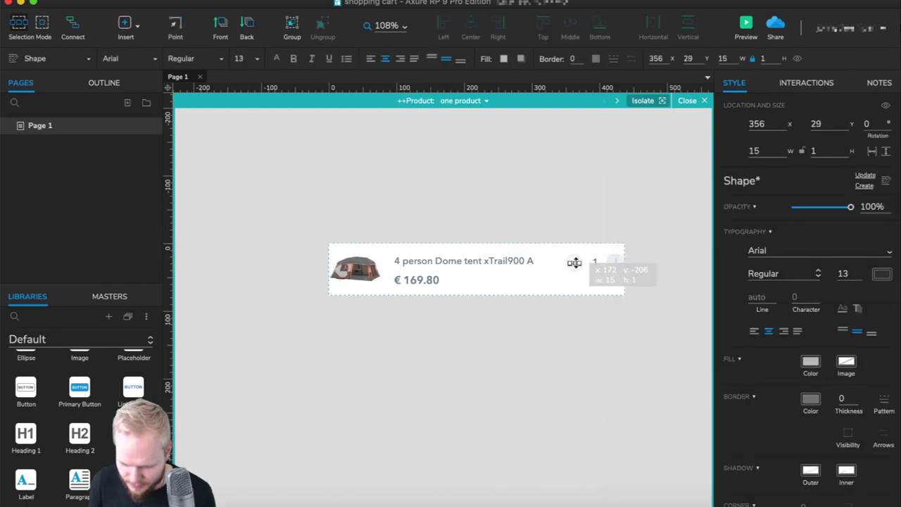
right_click(574, 262)
left_click(655, 500)
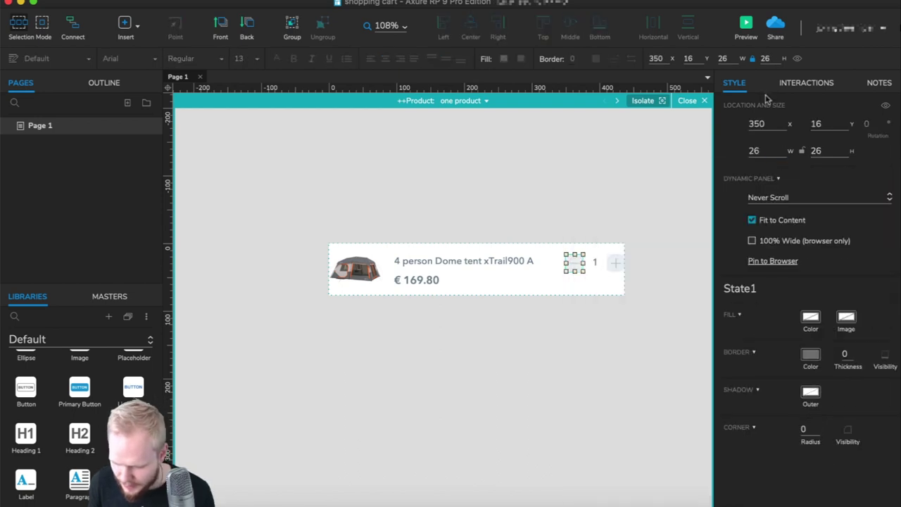
left_click(789, 84)
type("++")
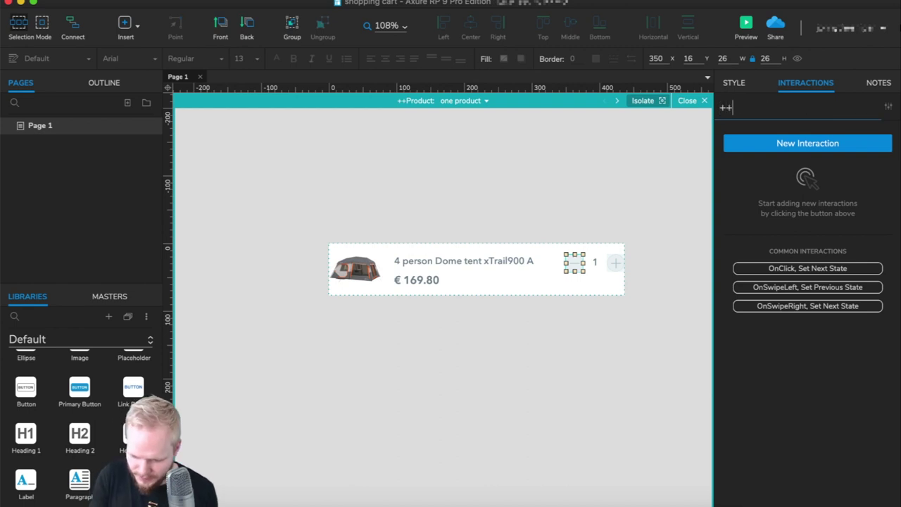
type("Minus")
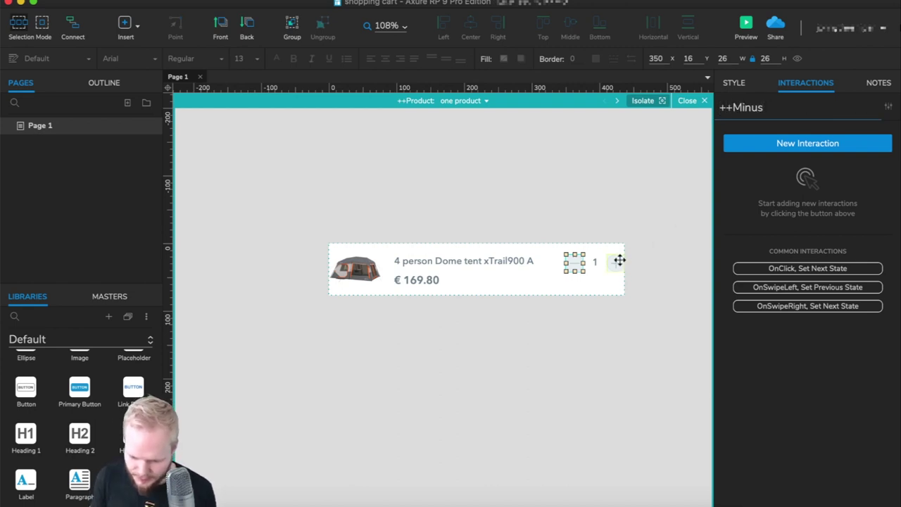
Name the plus icon's dynamic panel "++Plus"
left_click(616, 262)
left_click(796, 107)
type("Plus")
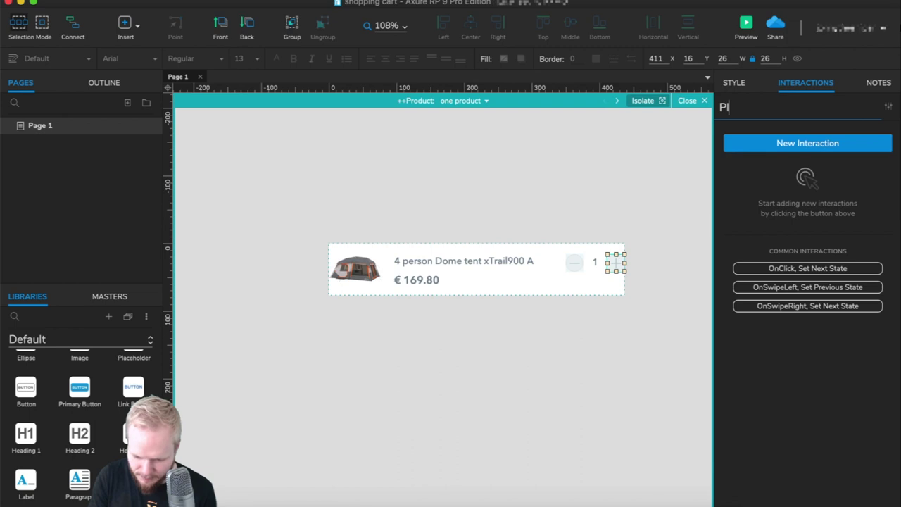
left_click(720, 109)
type("++Product")
left_click(631, 276)
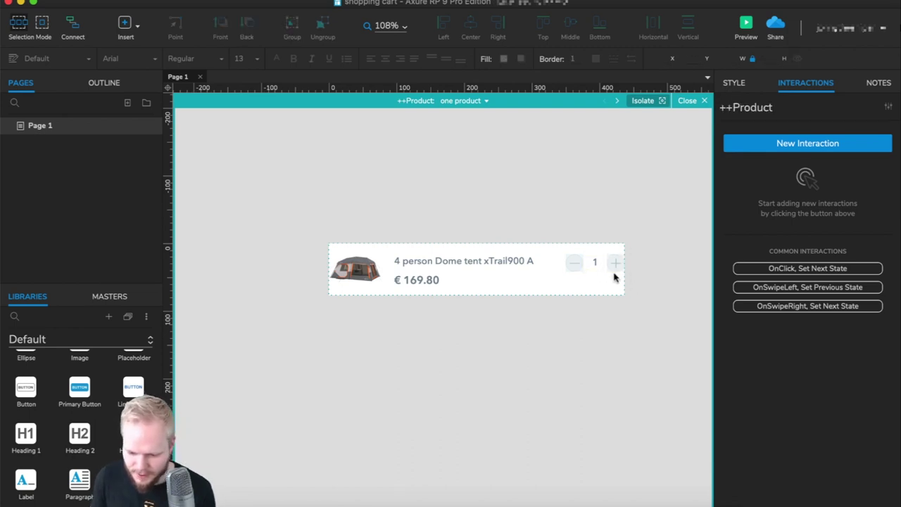
Add an OnClick interaction to the ++Plus panel with a Set Variable Value action targeting NumberOfProducts
left_click(613, 261)
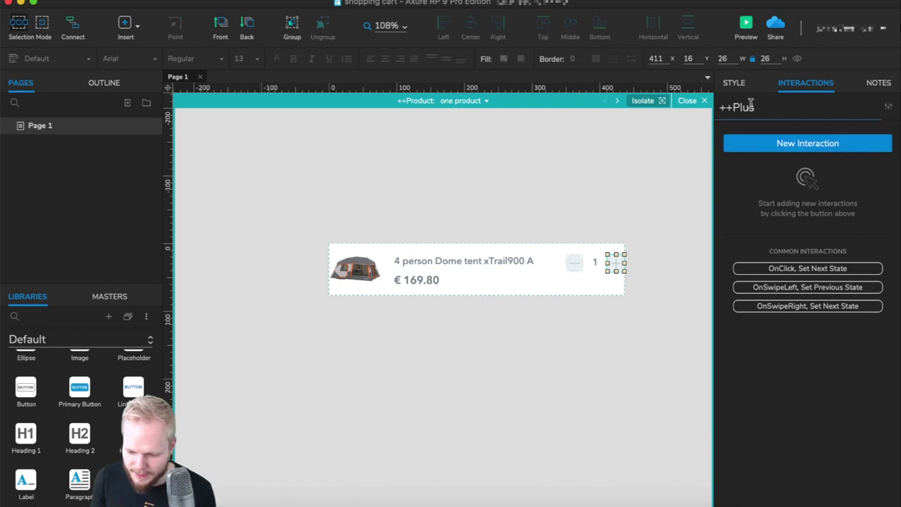
left_click(827, 144)
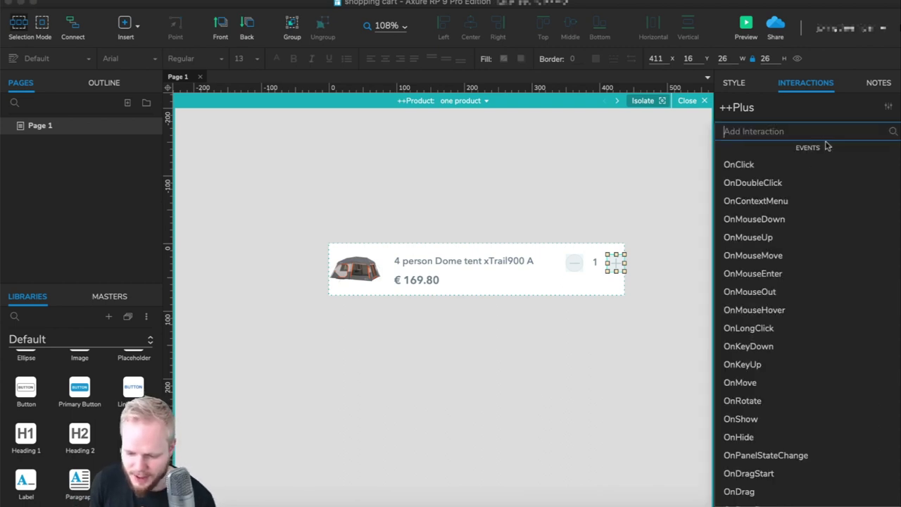
left_click(734, 166)
scroll(767, 366, "down", 3)
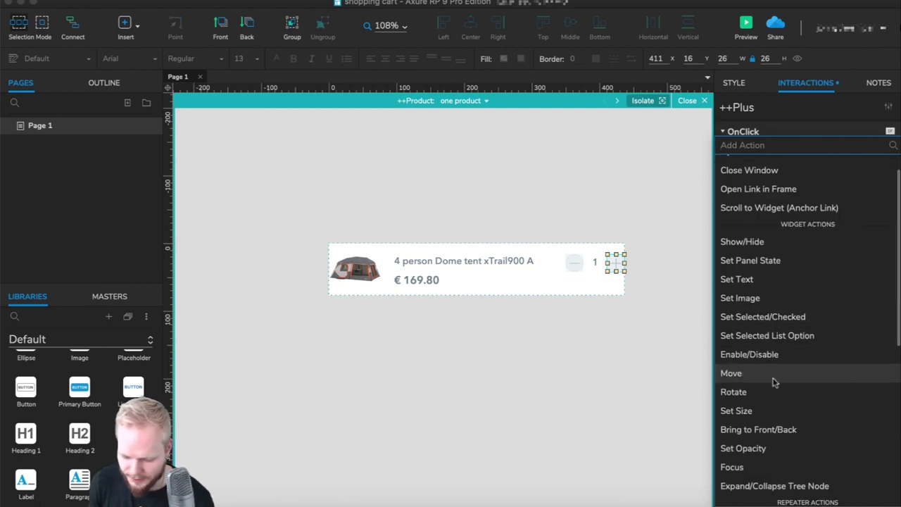
scroll(765, 394, "down", 5)
scroll(771, 422, "down", 2)
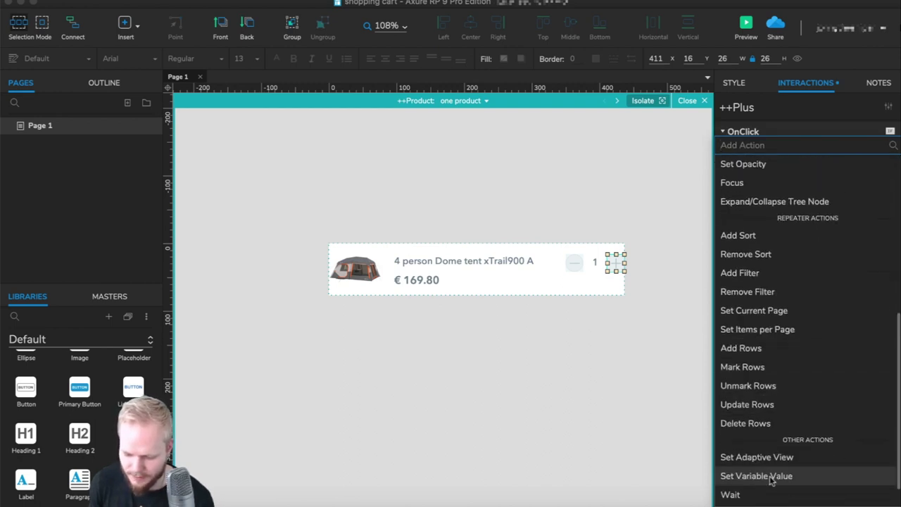
left_click(774, 474)
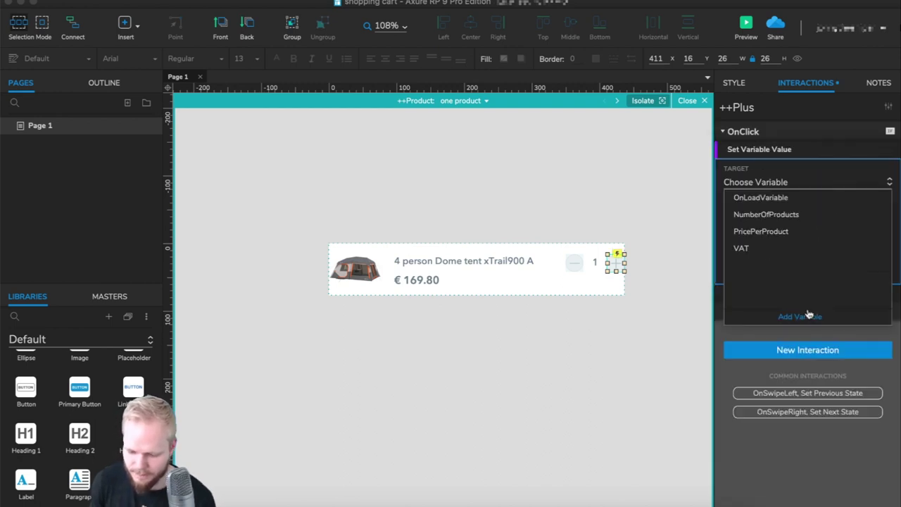
left_click(767, 215)
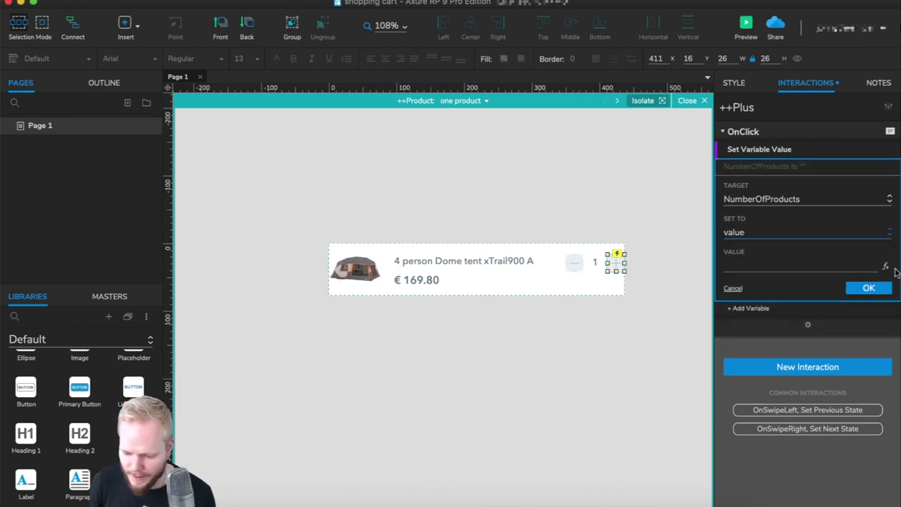
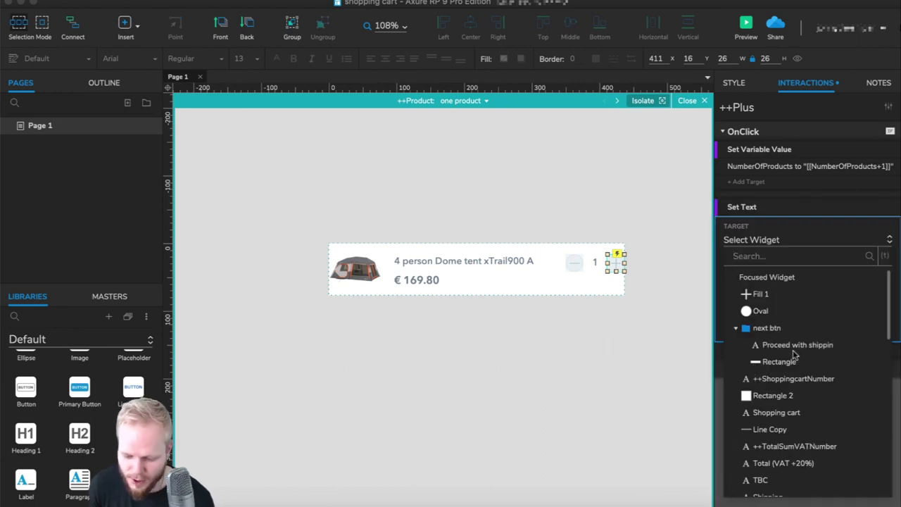
Make the Set Text action set ++ShoppingcartNumber to the value of variable NumberOfProducts
type("++")
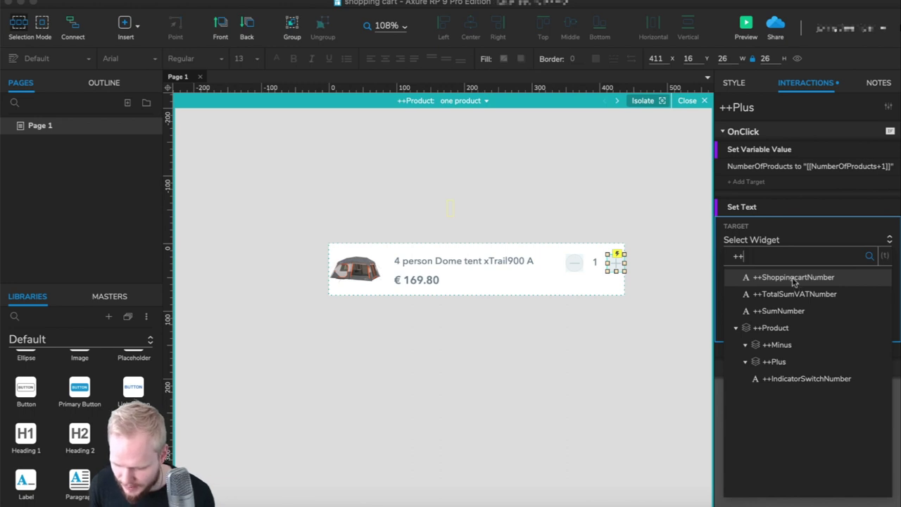
left_click(794, 278)
left_click(753, 292)
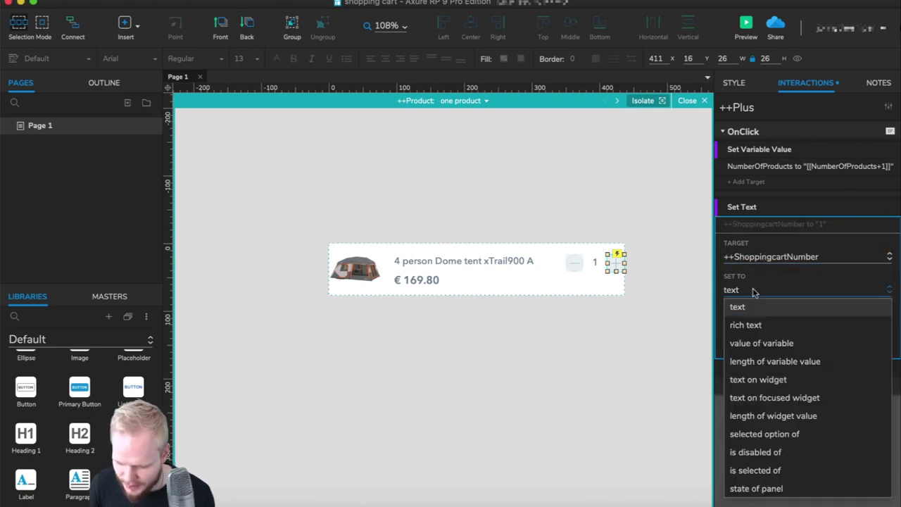
left_click(766, 343)
left_click(753, 324)
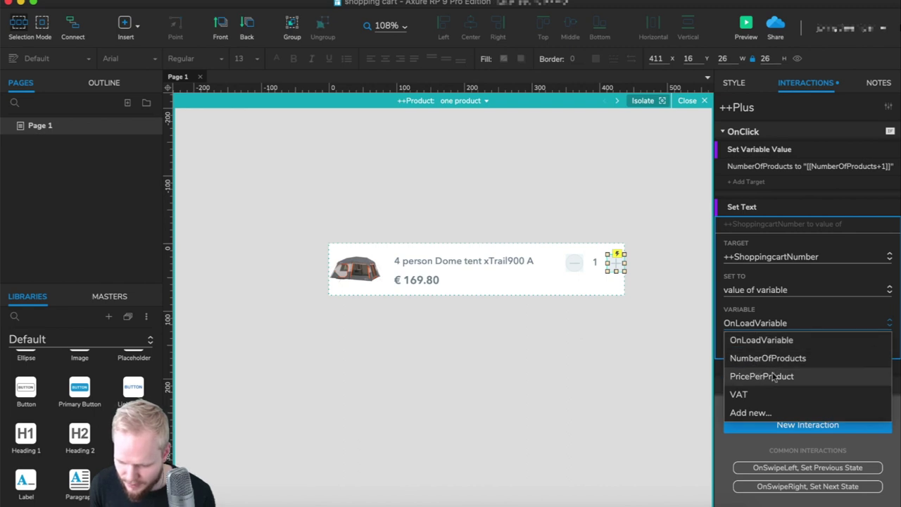
left_click(772, 358)
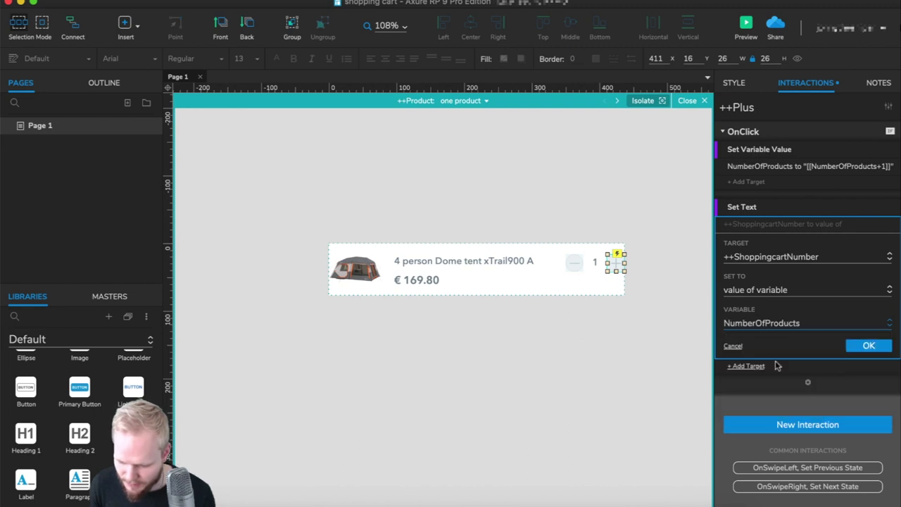
left_click(868, 345)
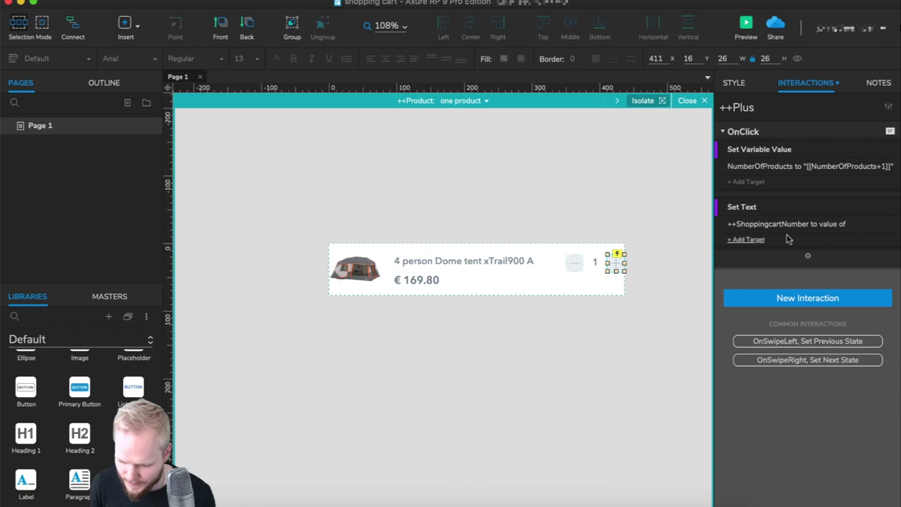
Add ++IndicatorSwitchNumber as a second Set Text target, set to the value of variable NumberOfProducts
left_click(751, 240)
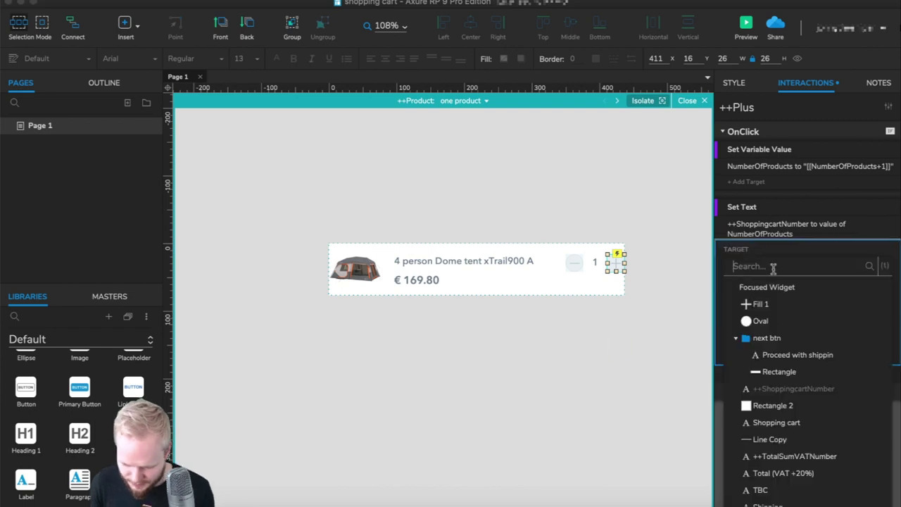
left_click(772, 266)
type("++")
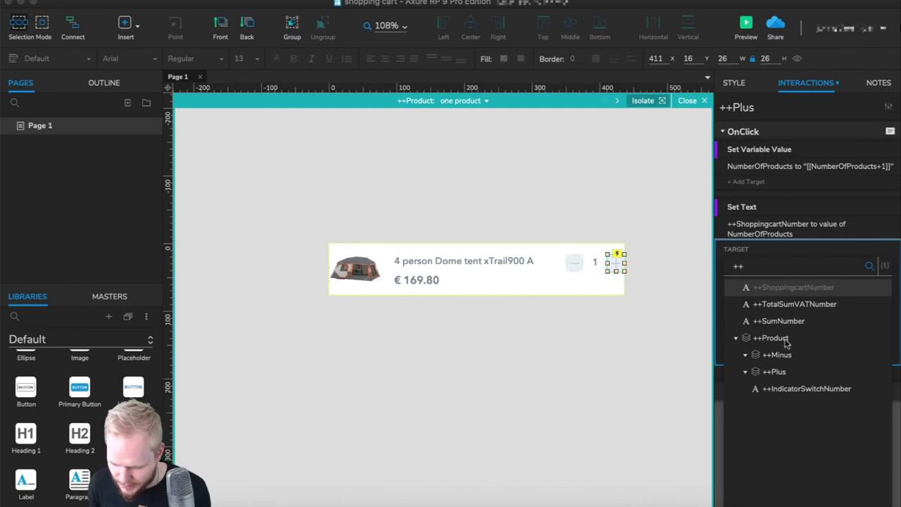
left_click(802, 391)
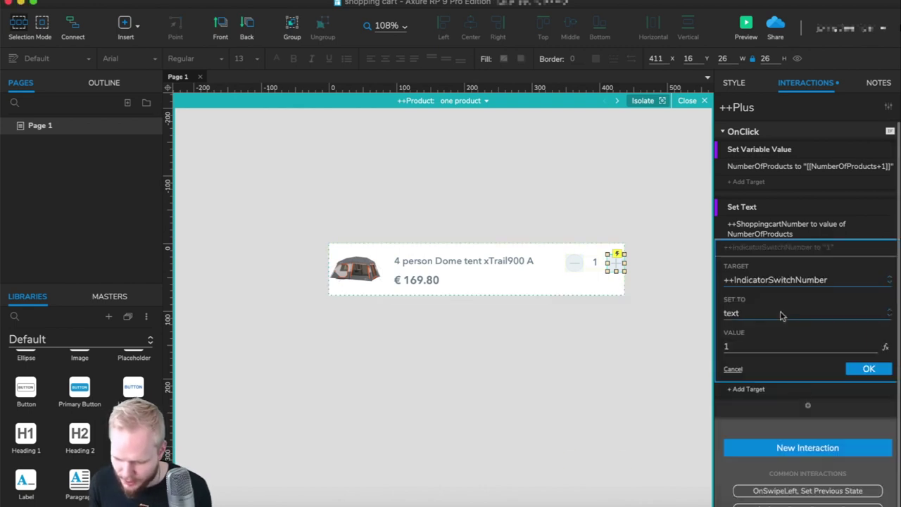
left_click(797, 314)
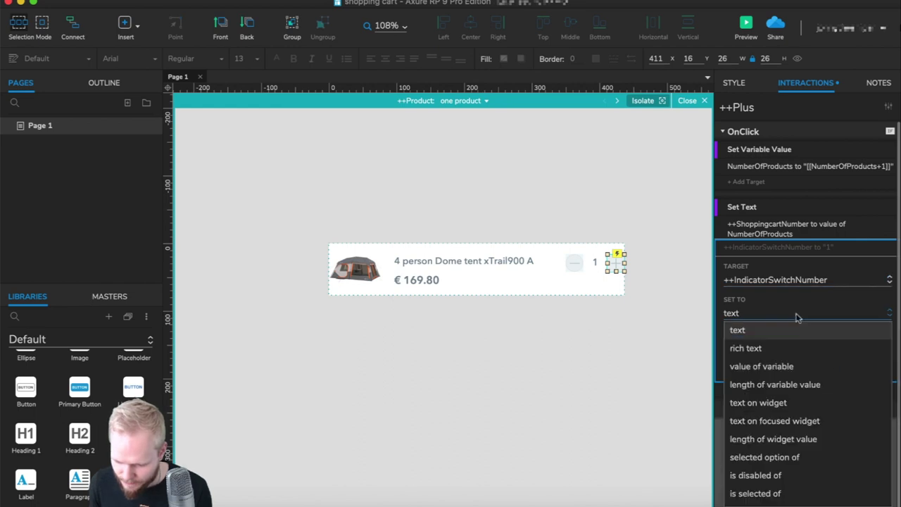
left_click(783, 369)
left_click(806, 343)
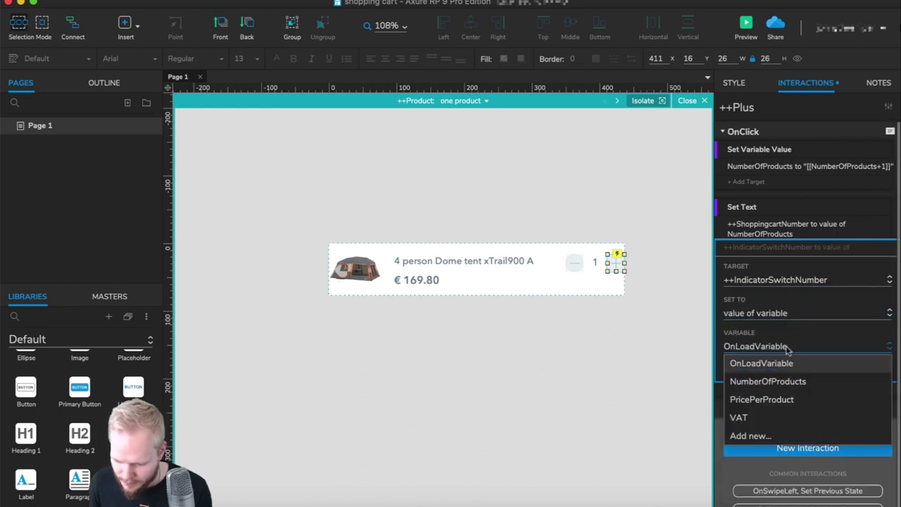
left_click(784, 384)
left_click(870, 368)
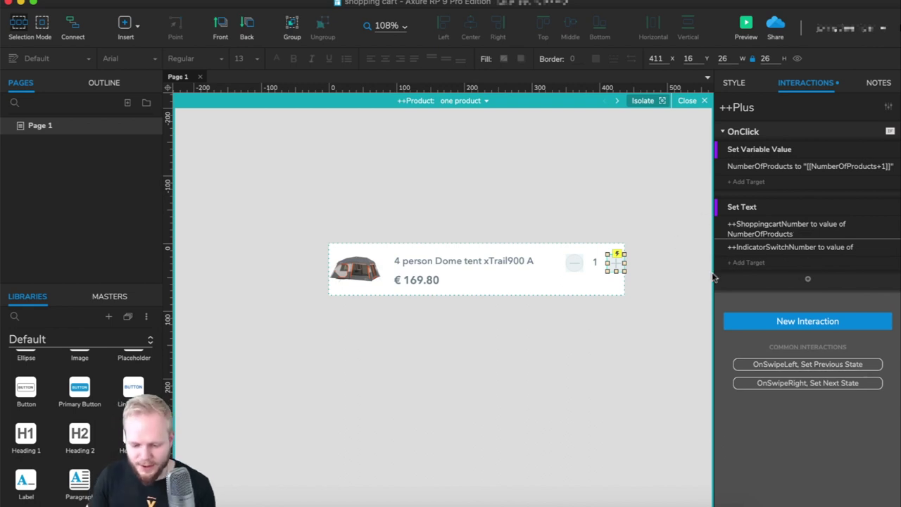
left_click(674, 307)
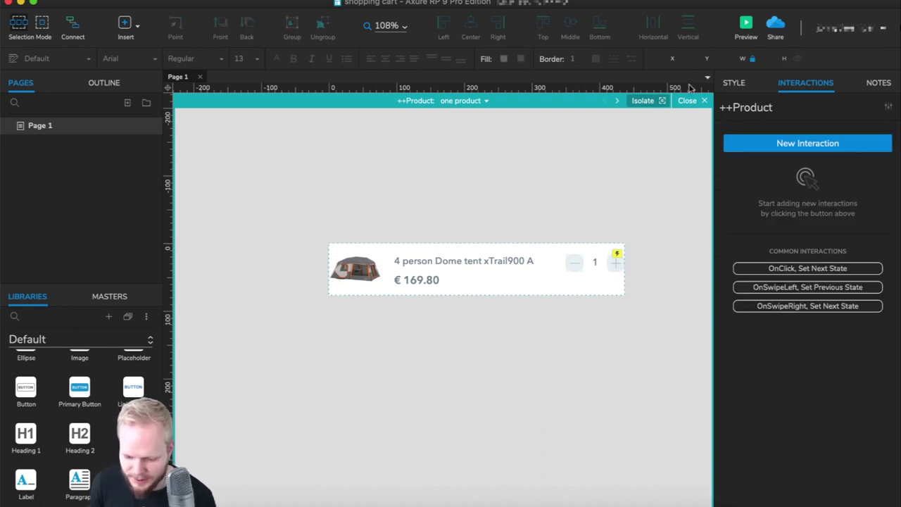
Preview the prototype in the browser and raise the tent quantity to 9 to test the plus button's counters
left_click(746, 25)
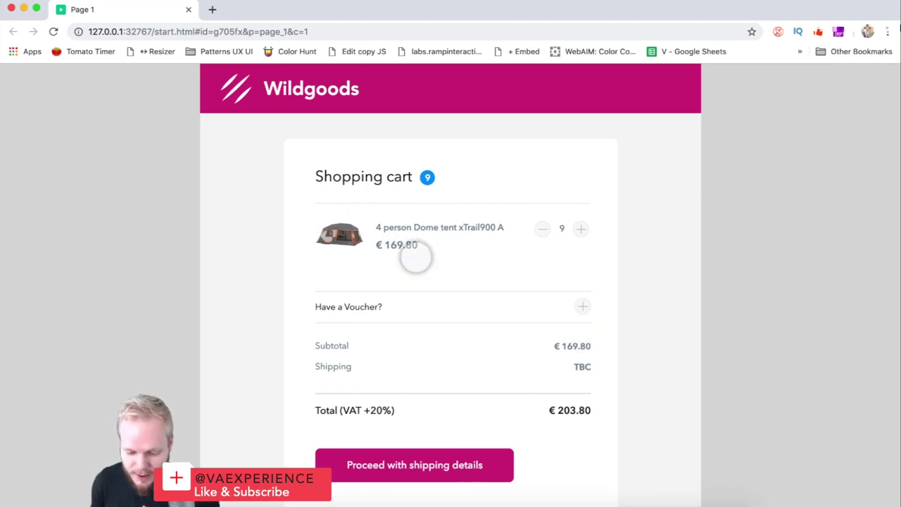
left_click(189, 10)
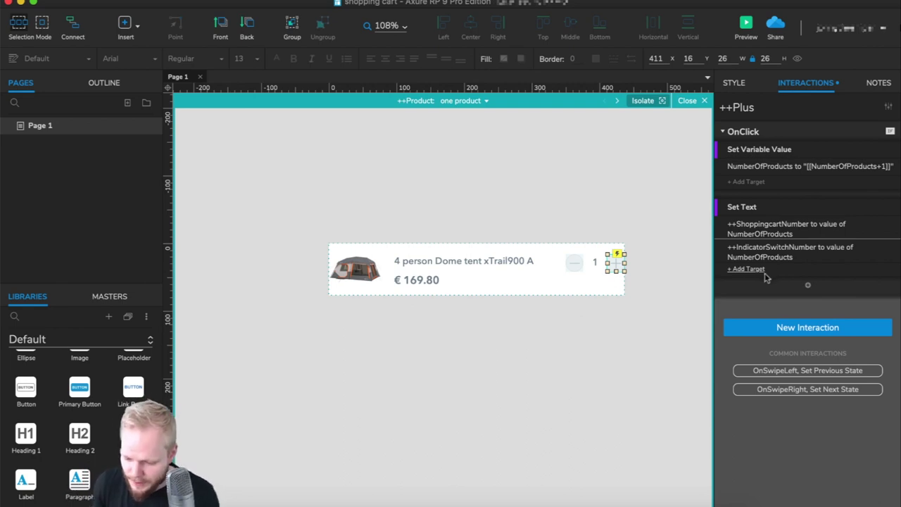
Add another Set Text action to the ++Plus panel's OnClick interaction, targeting ++SumNumber
left_click(808, 287)
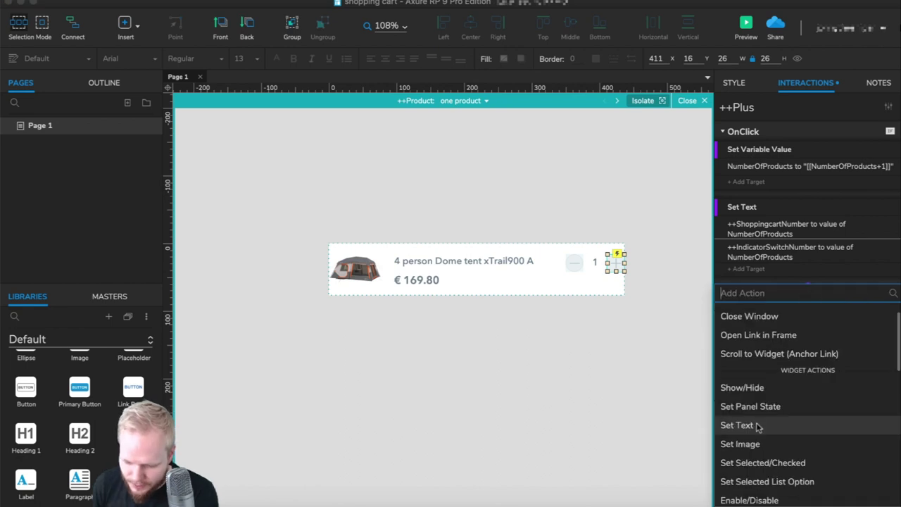
left_click(757, 425)
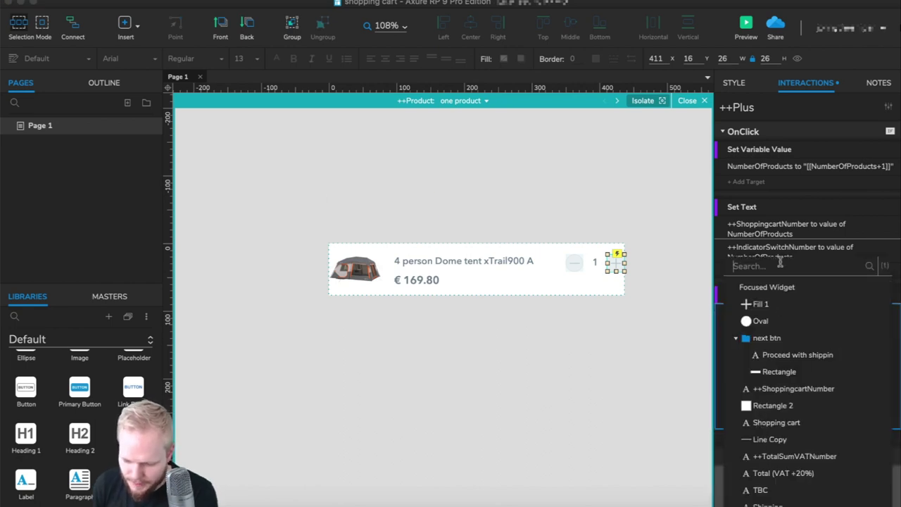
type("++")
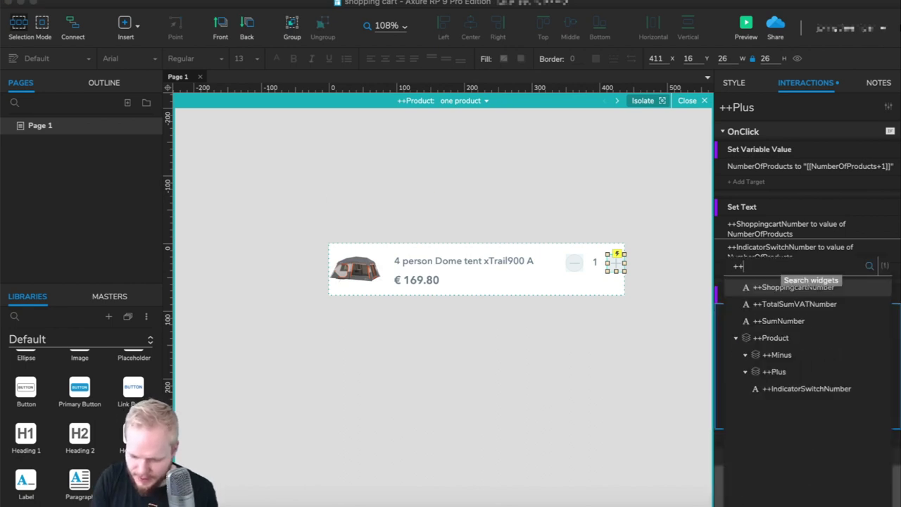
left_click(778, 321)
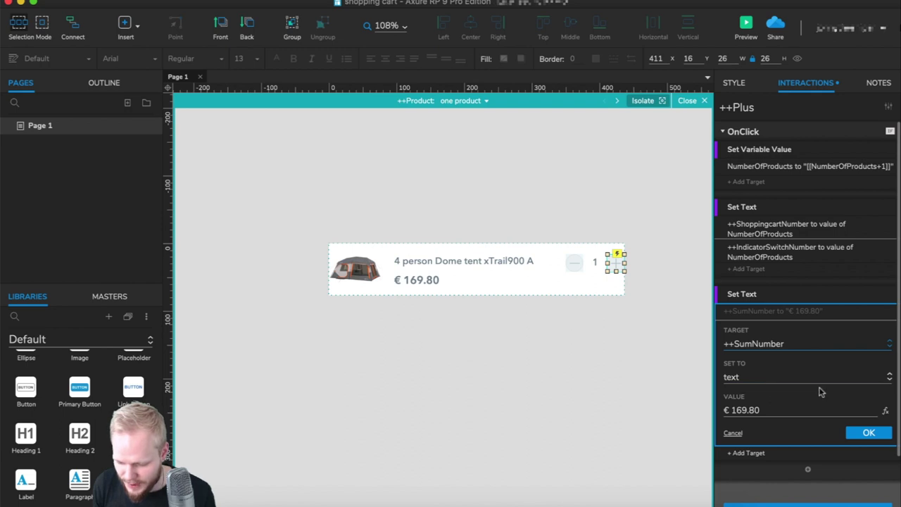
Replace the ++SumNumber text value with the expression [[PricePerProduct*NumberOfProducts]], built from the global variables
left_click(885, 412)
key("BackSpace")
left_click(289, 187)
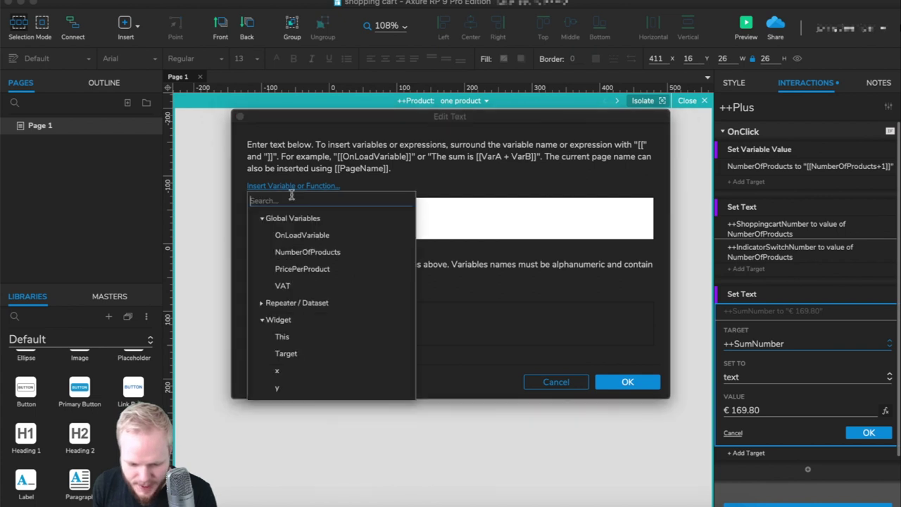
left_click(314, 268)
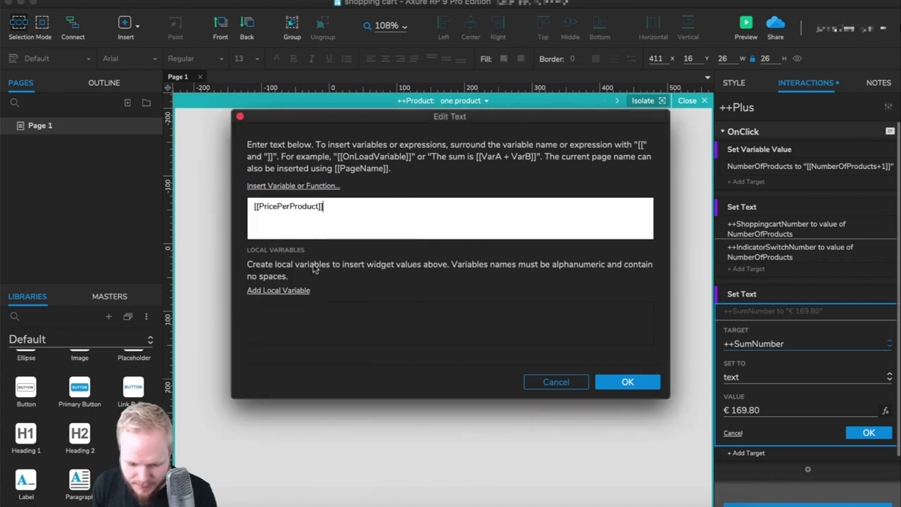
left_click(319, 205)
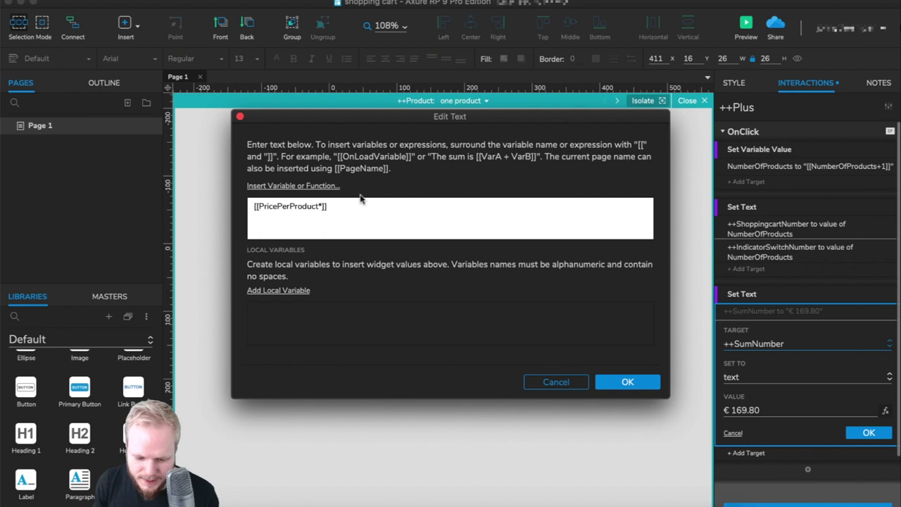
left_click(330, 187)
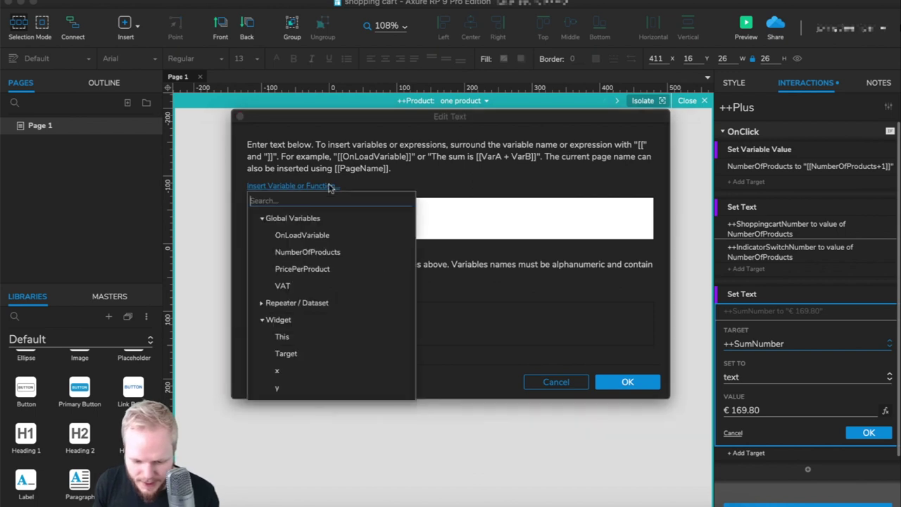
left_click(308, 251)
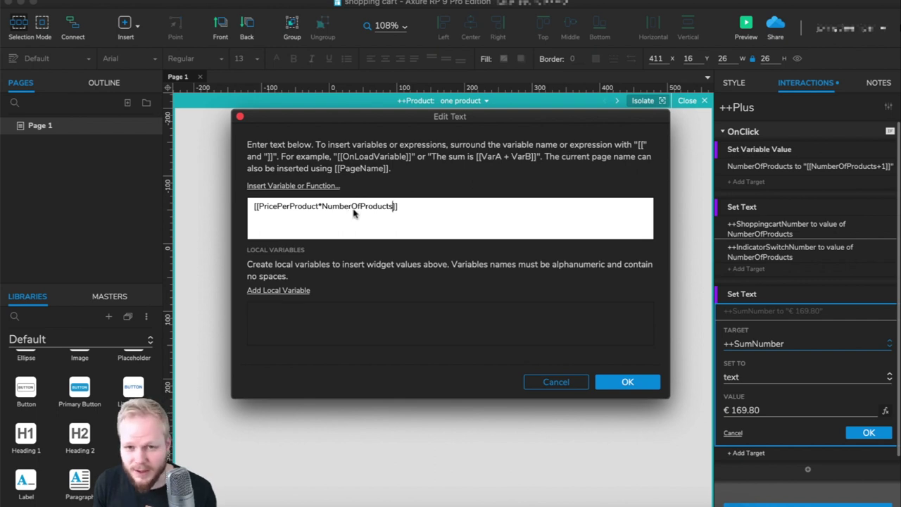
left_click(624, 382)
Preview the prototype and raise the tent quantity to 8 one unit at a time to check the subtotal calculation
left_click(746, 25)
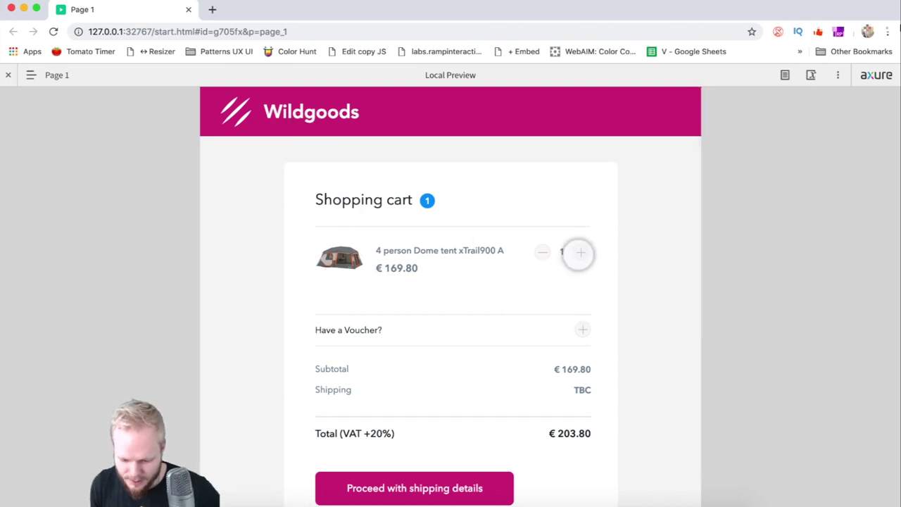
left_click(577, 254)
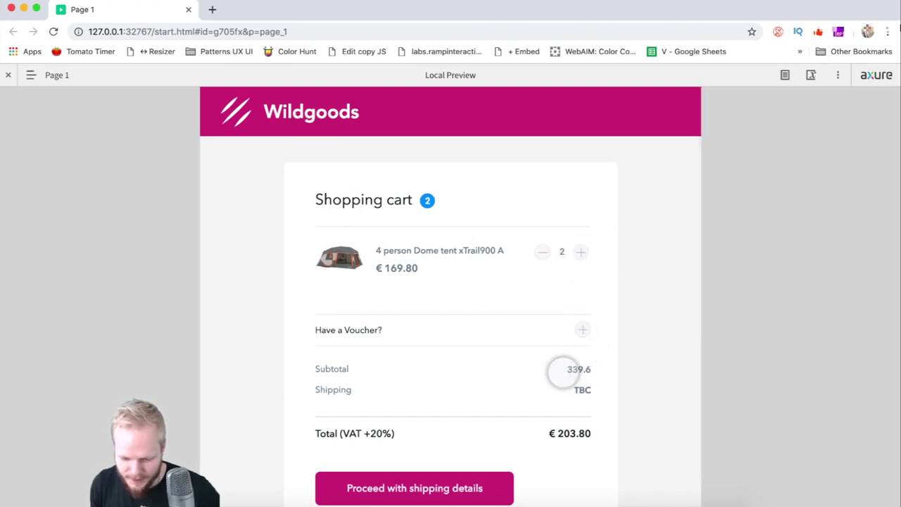
left_click(580, 252)
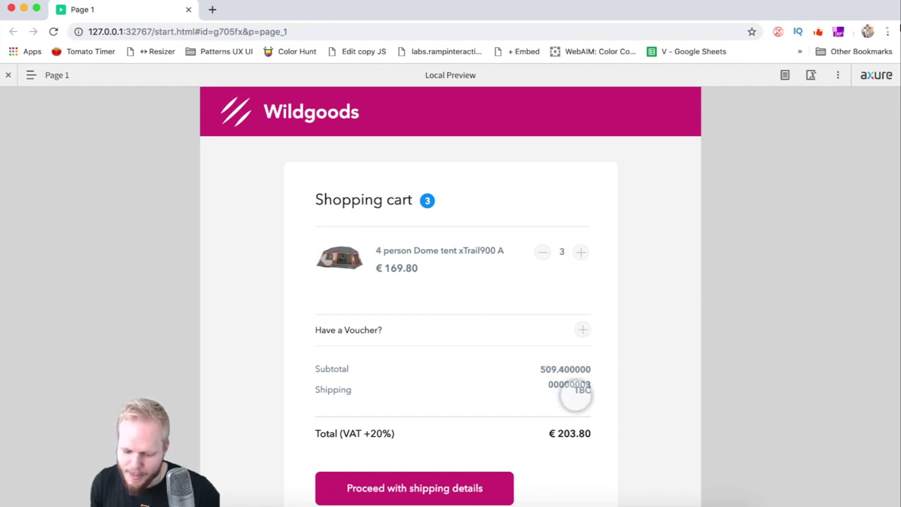
left_click(582, 252)
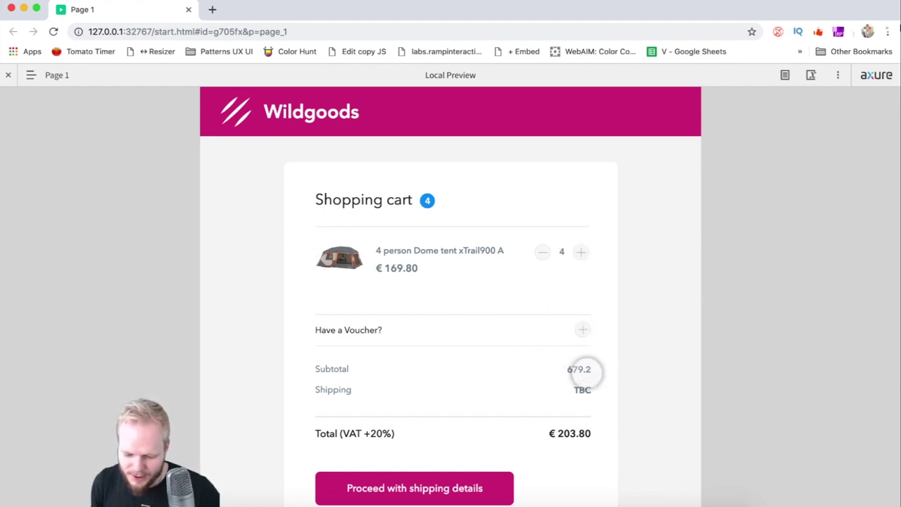
left_click(580, 250)
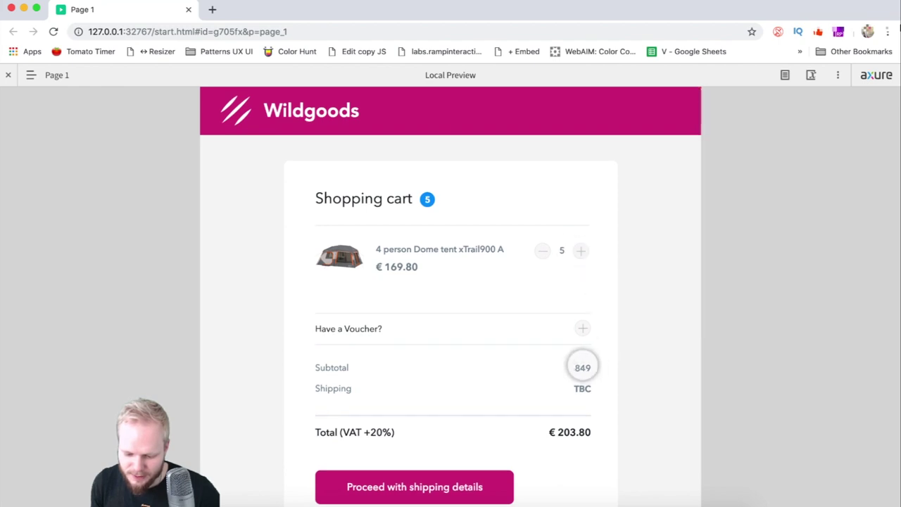
left_click(581, 250)
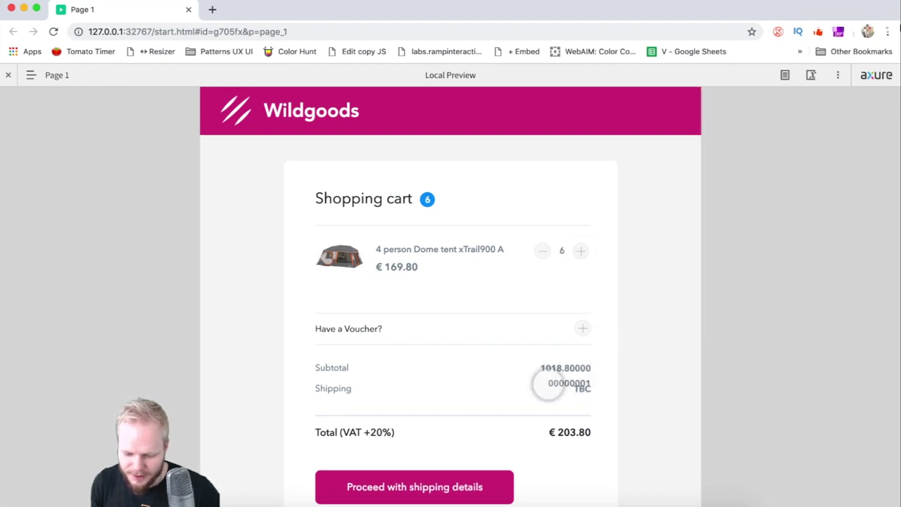
left_click(580, 250)
left_click(582, 250)
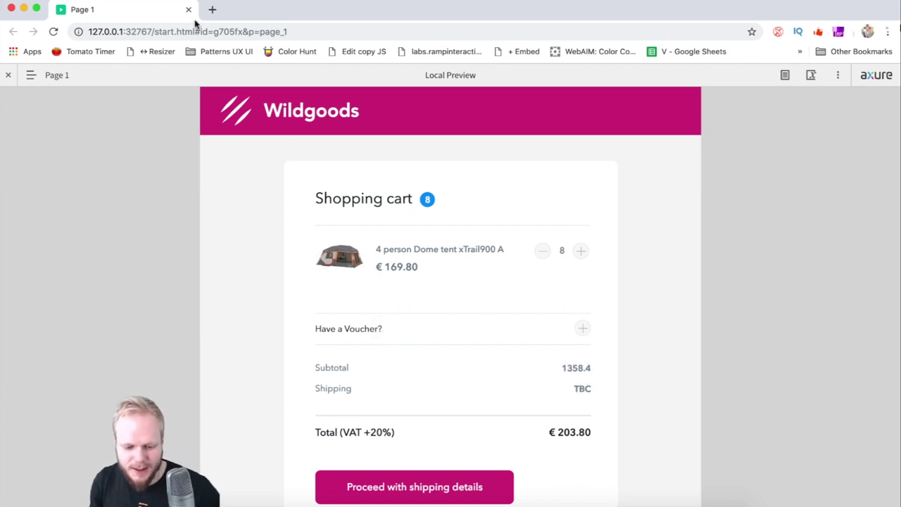
left_click(189, 11)
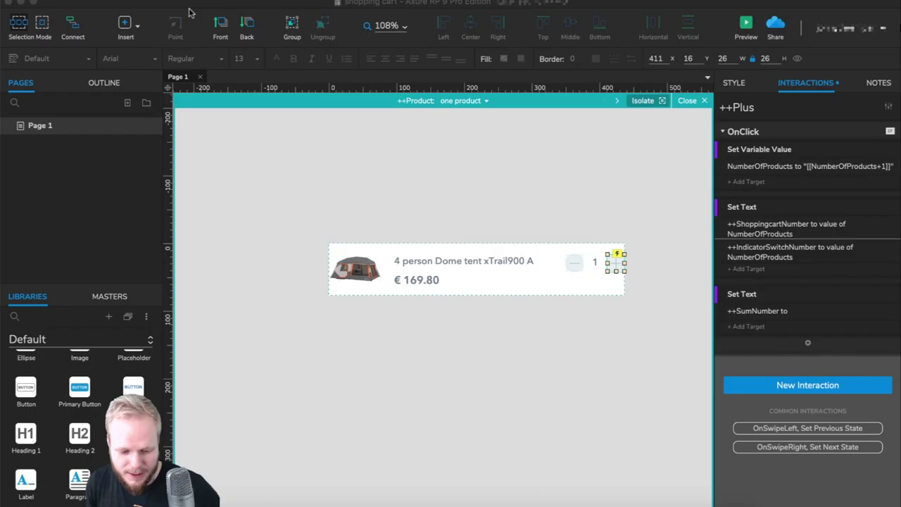
Add ++TotalSumVATNumber as a second target of the ++Plus panel's ++SumNumber Set Text action, set to text
left_click(612, 350)
left_click(617, 262)
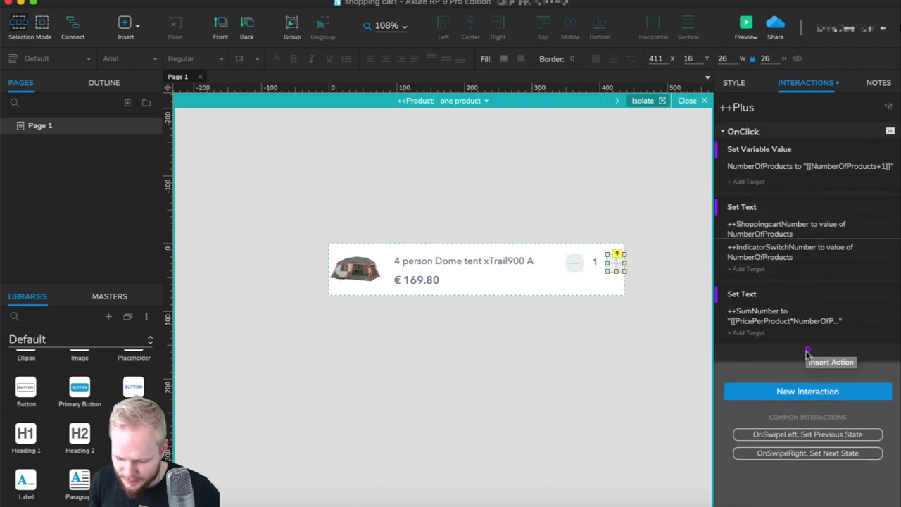
left_click(746, 333)
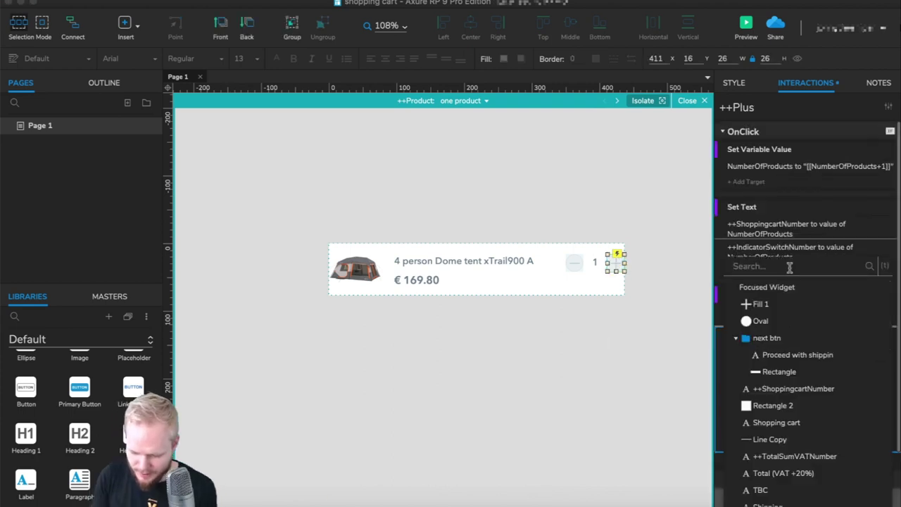
type("++")
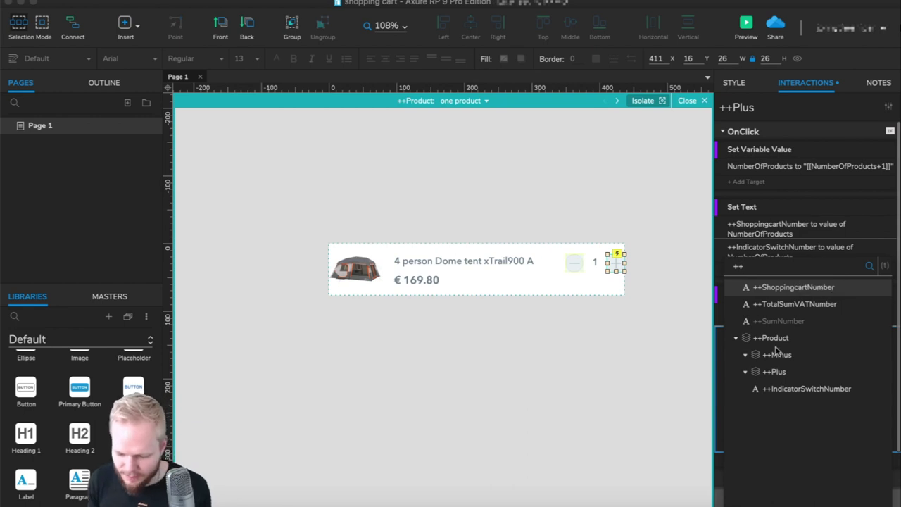
left_click(798, 305)
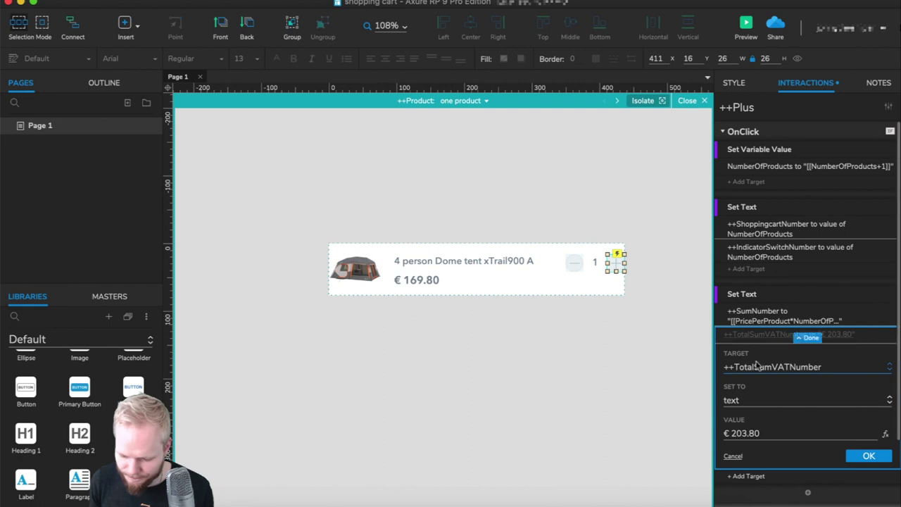
left_click(828, 407)
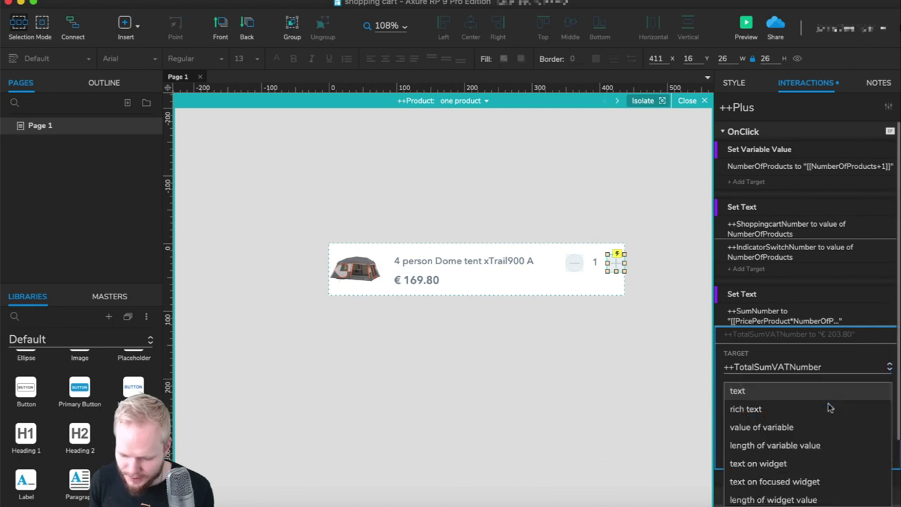
left_click(817, 402)
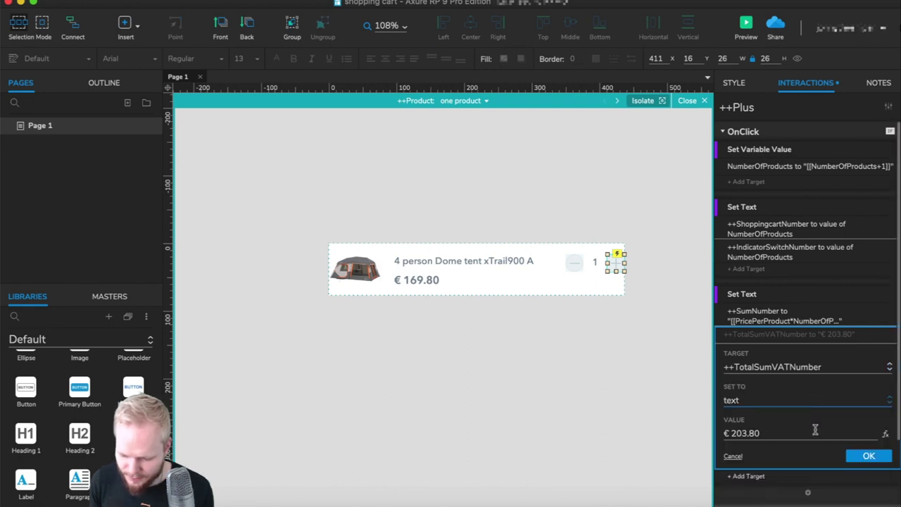
Replace the ++TotalSumVATNumber value with an expression multiplying the global variables, [[NumberOfProducts*PricePerProduct]]
left_click(884, 435)
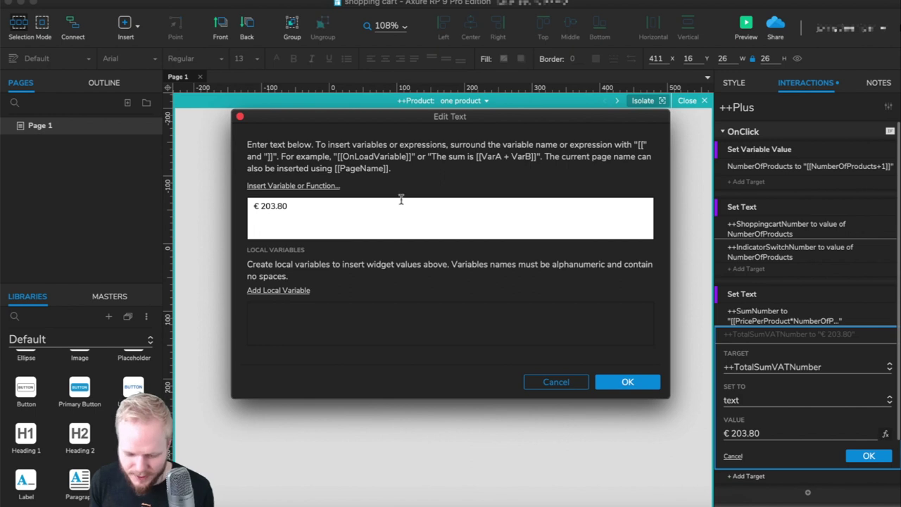
key("super+a")
key("BackSpace")
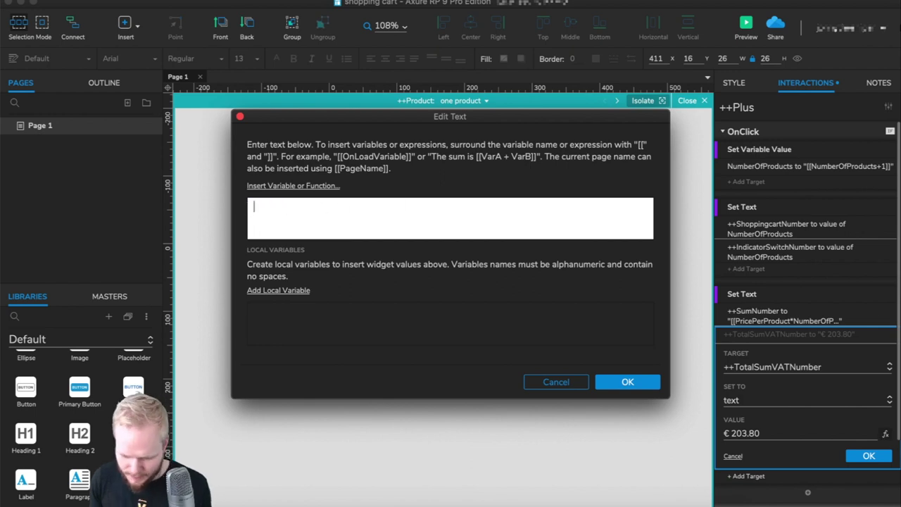
left_click(282, 187)
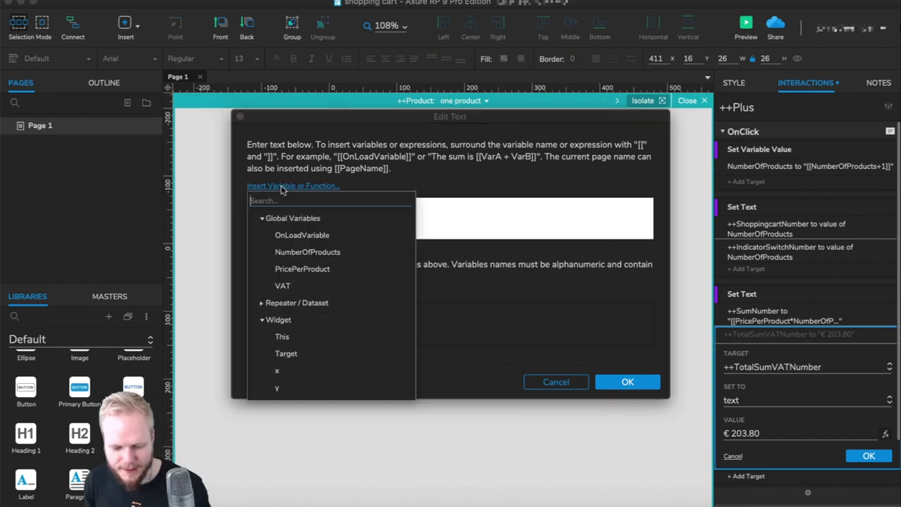
left_click(315, 257)
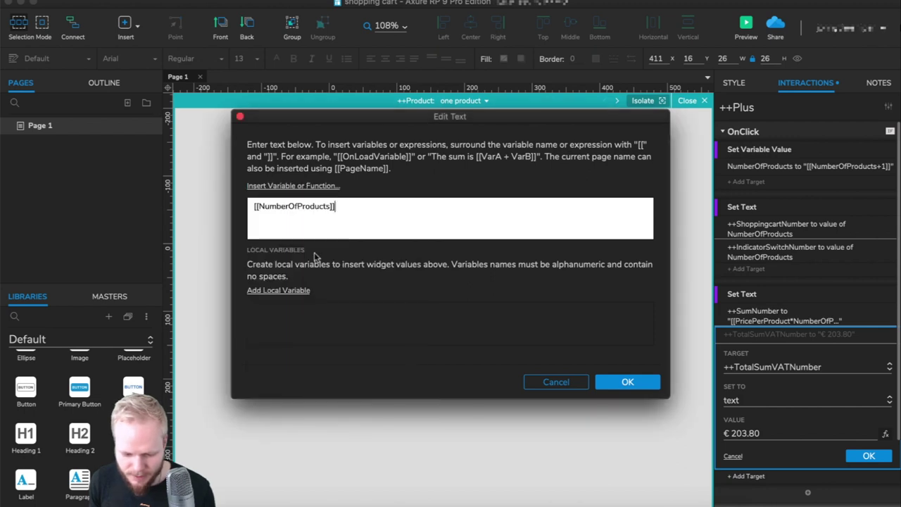
type("*")
left_click(302, 186)
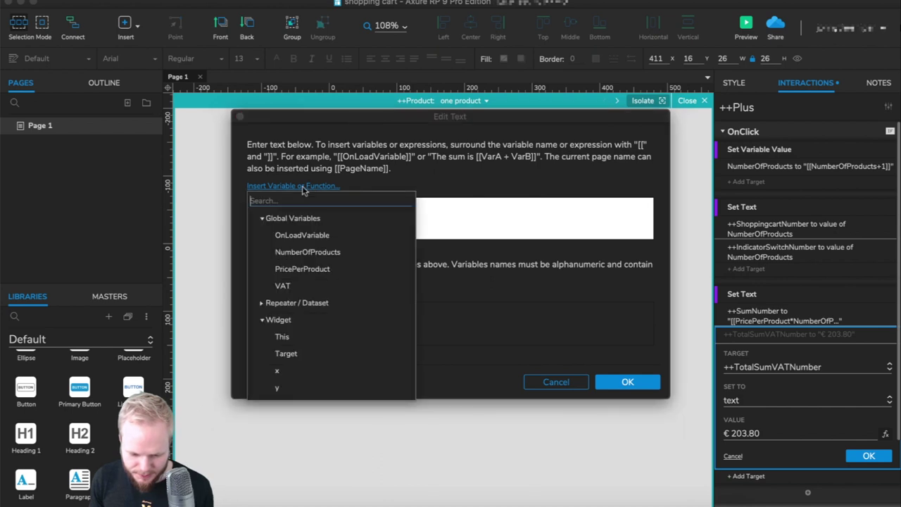
left_click(313, 269)
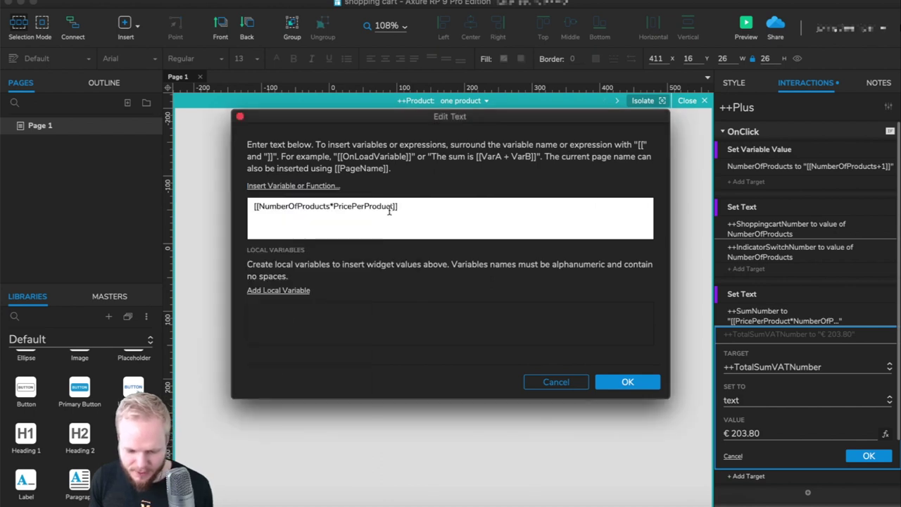
Extend the total's expression with the VAT variable to [[NumberOfProducts*PricePerProduct*VAT]] and accept the edited text
left_click(312, 185)
key("Escape")
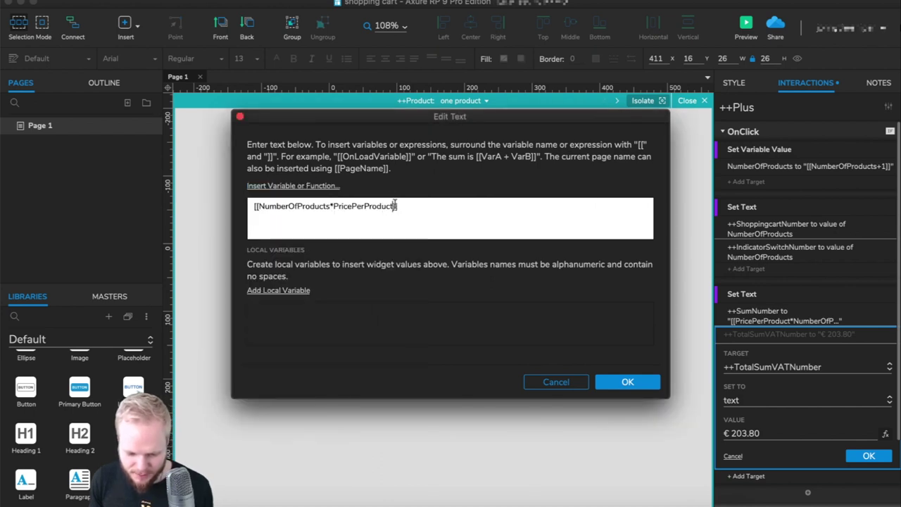
left_click(310, 186)
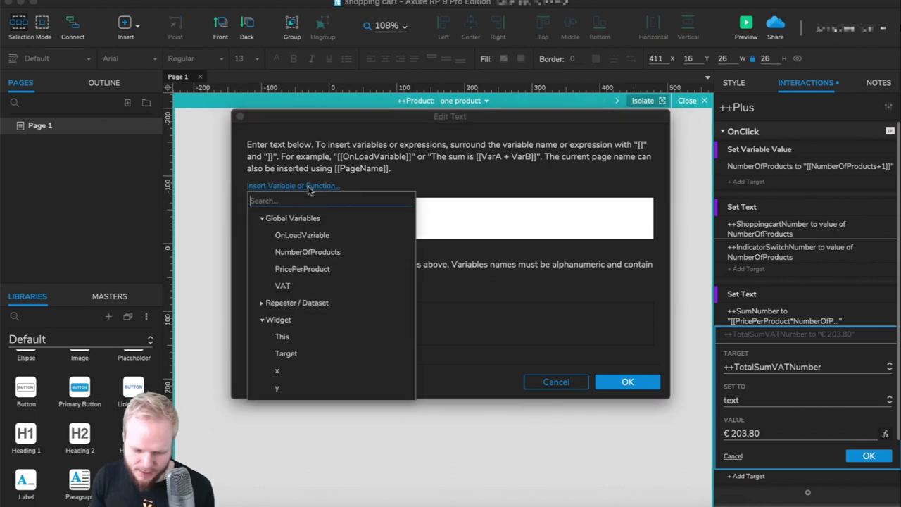
left_click(307, 286)
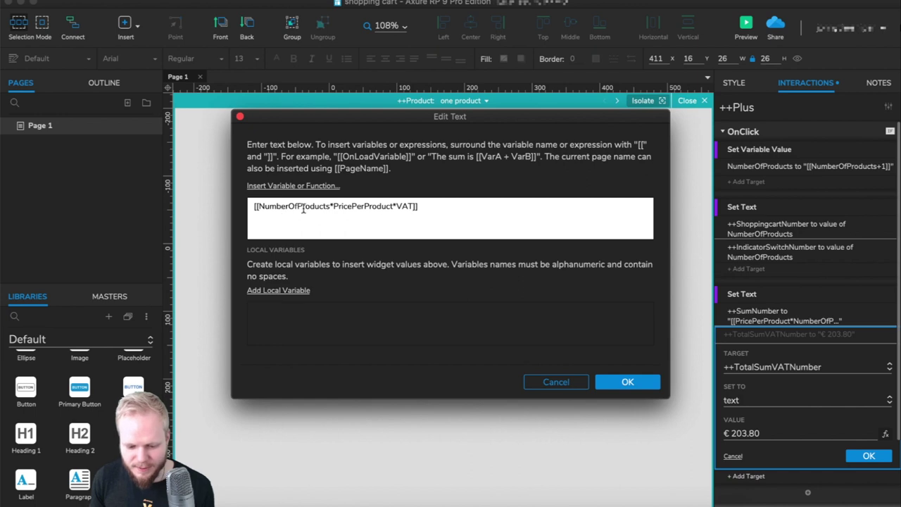
left_click(625, 388)
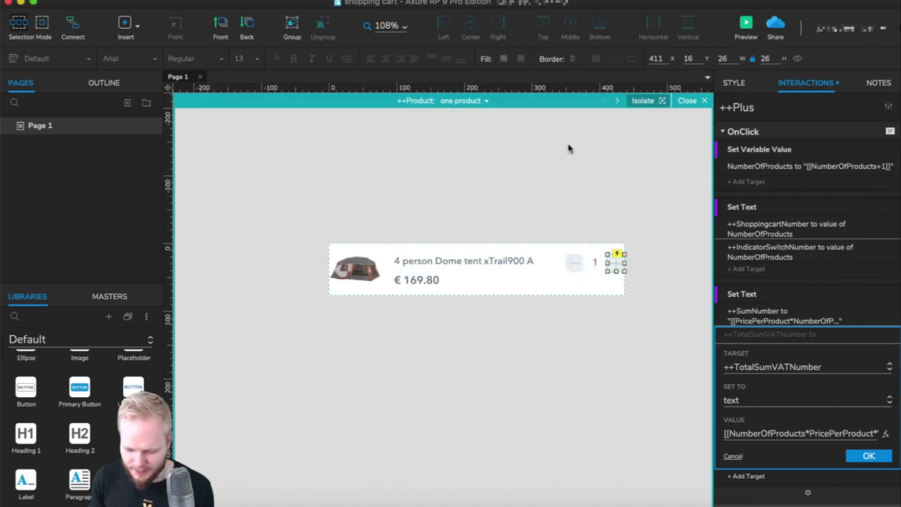
Preview the prototype and raise the tent quantity to 5 one unit at a time to check the subtotal and VAT total
left_click(746, 27)
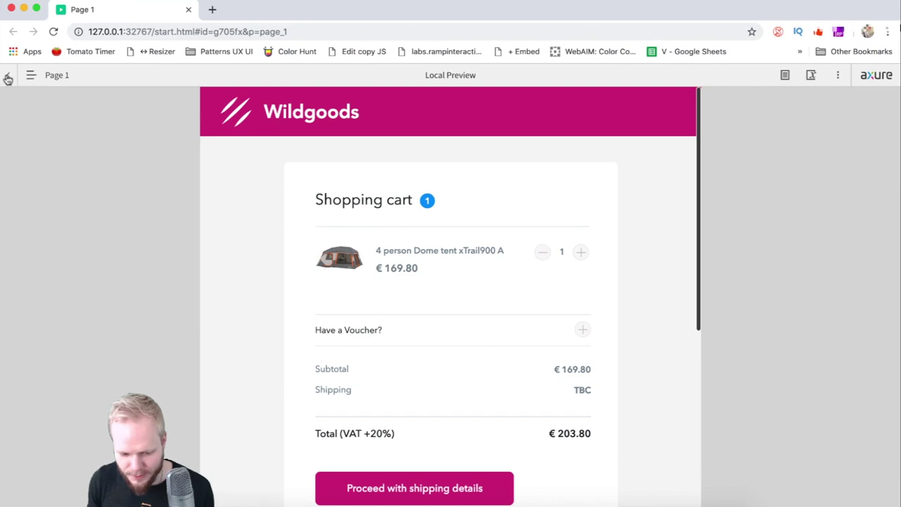
left_click(7, 76)
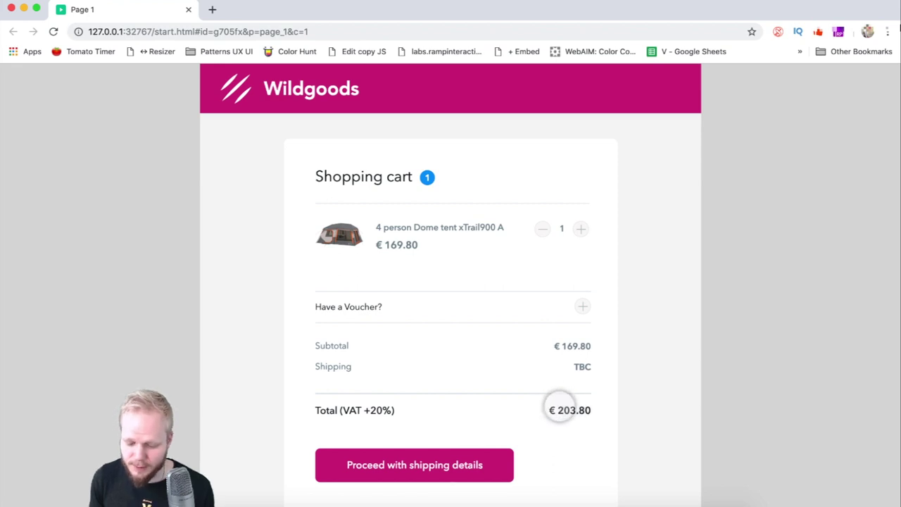
left_click(580, 228)
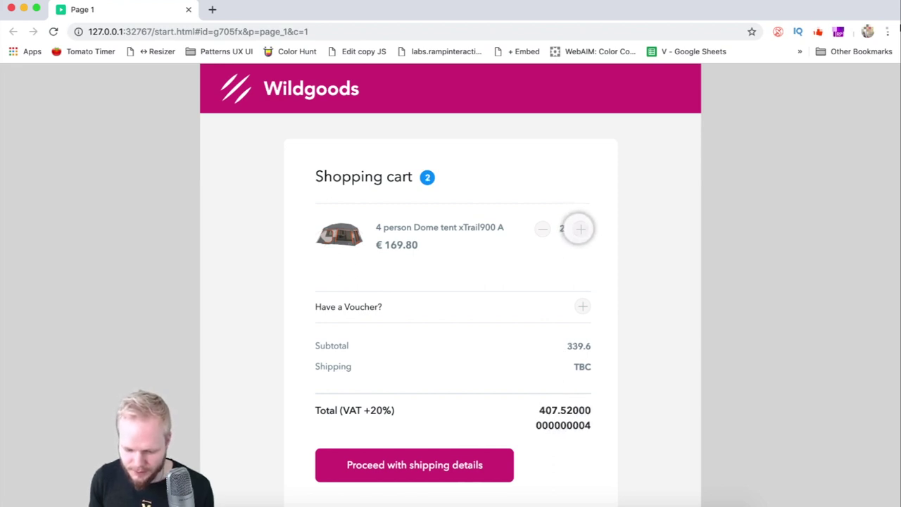
left_click(580, 228)
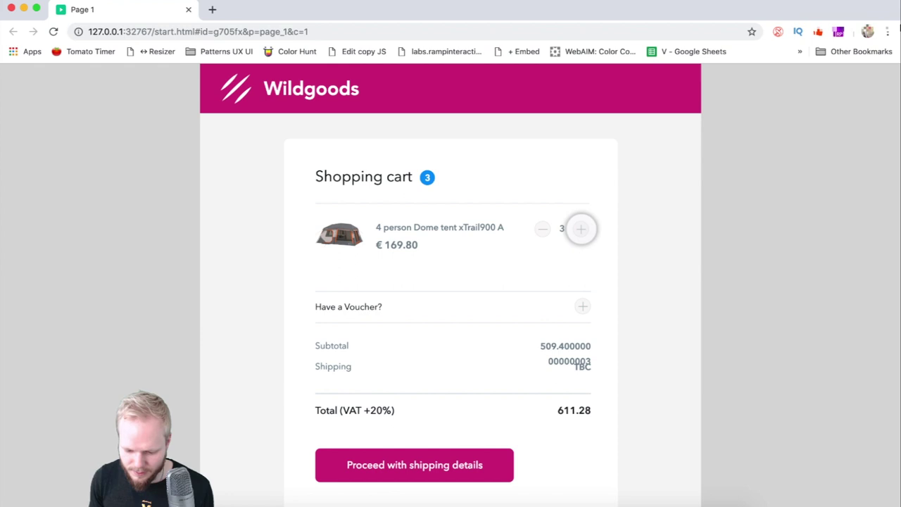
left_click(581, 228)
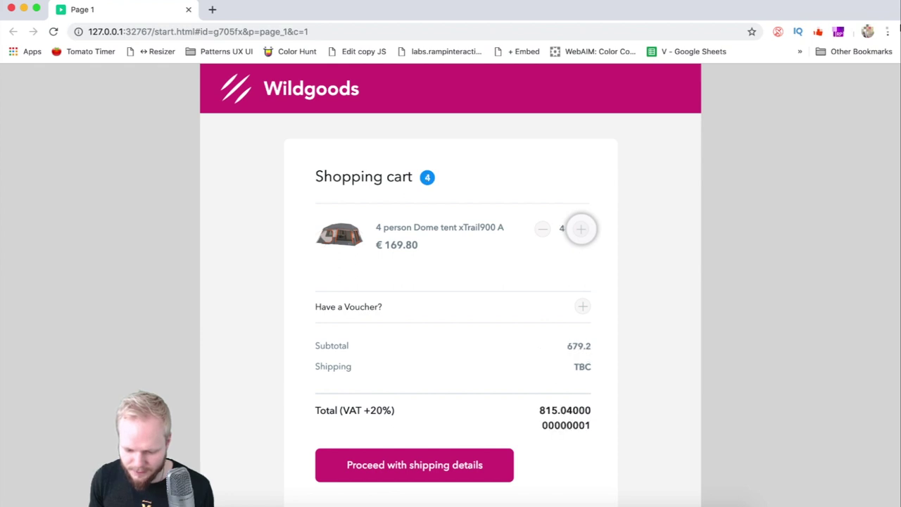
left_click(580, 229)
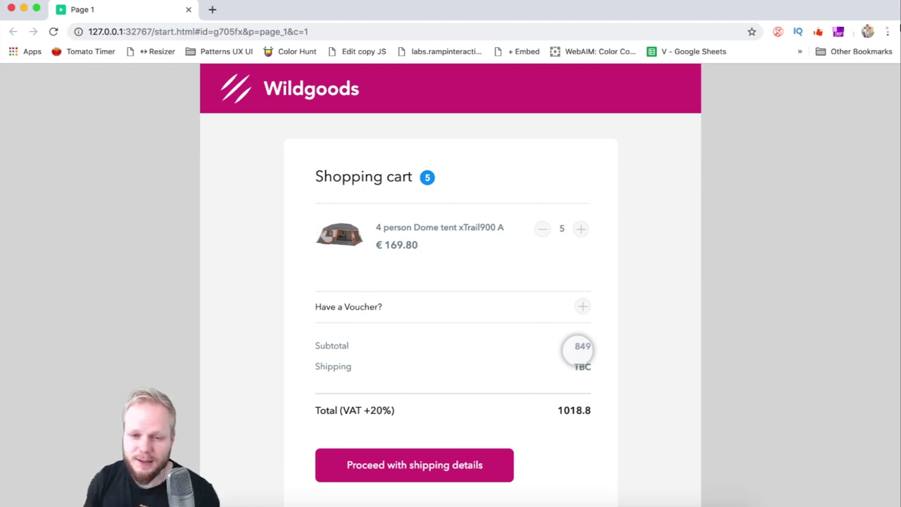
left_click(190, 8)
Add a euro prefix and enclosing quotes to the ++Plus panel's ++SumNumber value, making it "€ [[PricePerProduct*NumberOfProducts]]"
left_click(625, 347)
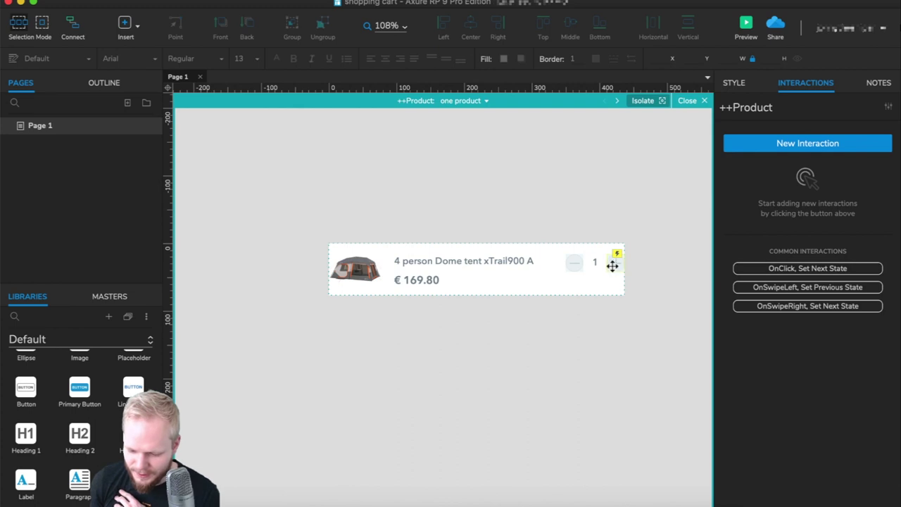
left_click(612, 262)
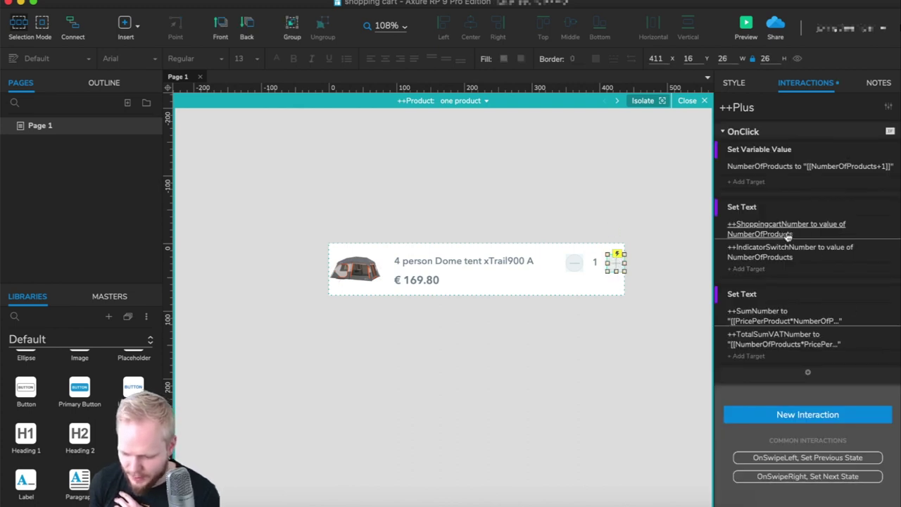
left_click(809, 315)
left_click(885, 398)
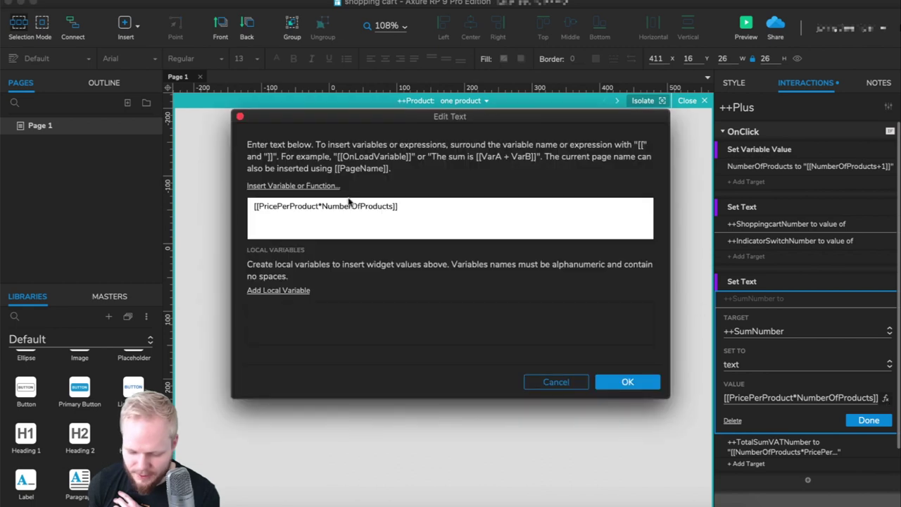
type("\"")
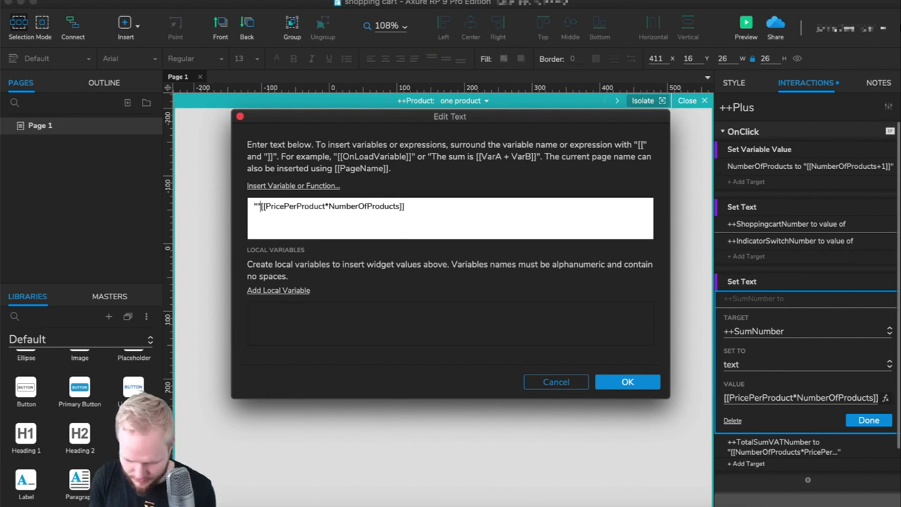
type("a")
key("BackSpace")
type("€")
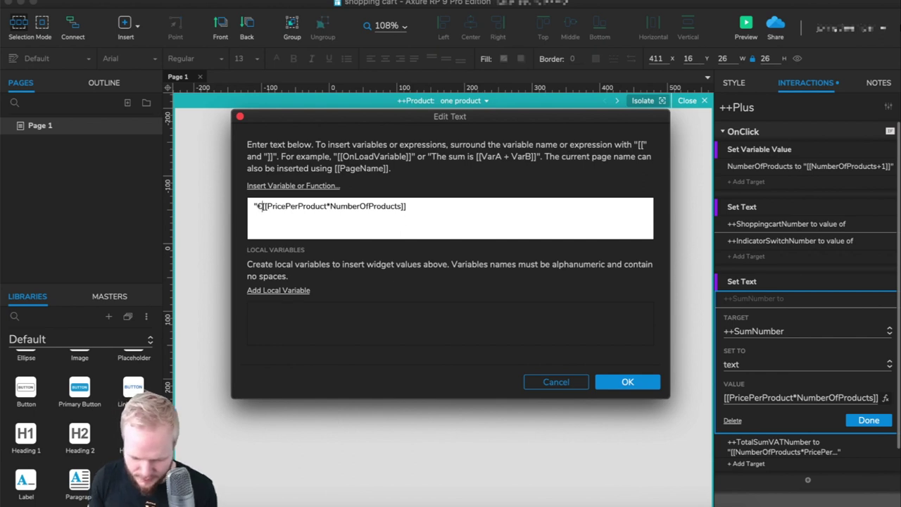
left_click(426, 205)
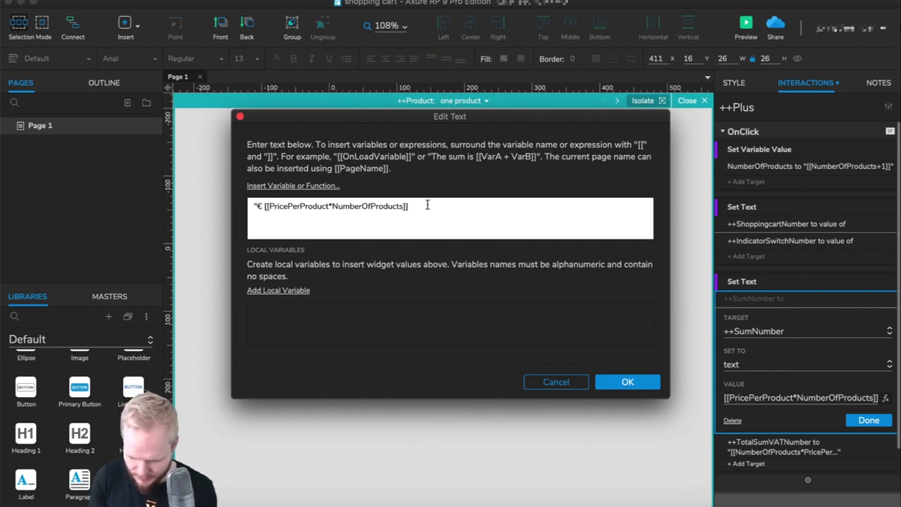
left_click_drag(253, 205, 265, 205)
left_click(415, 206)
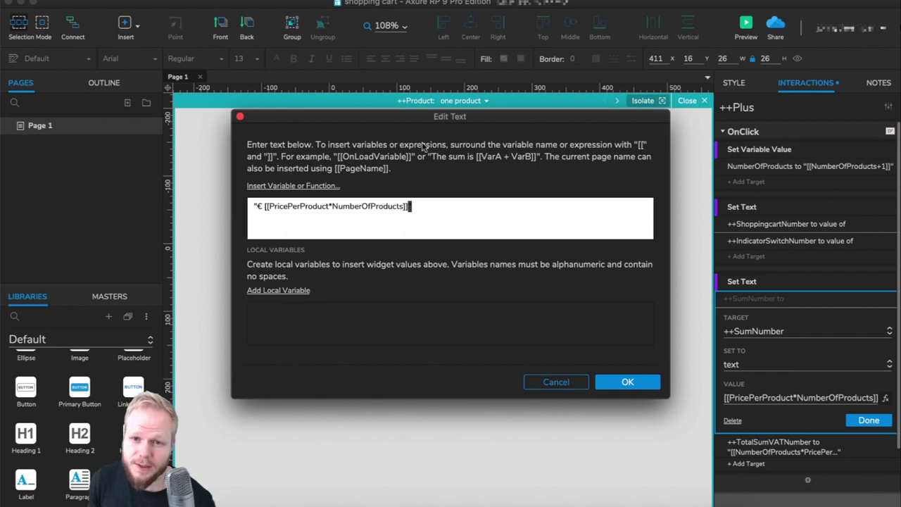
left_click(637, 382)
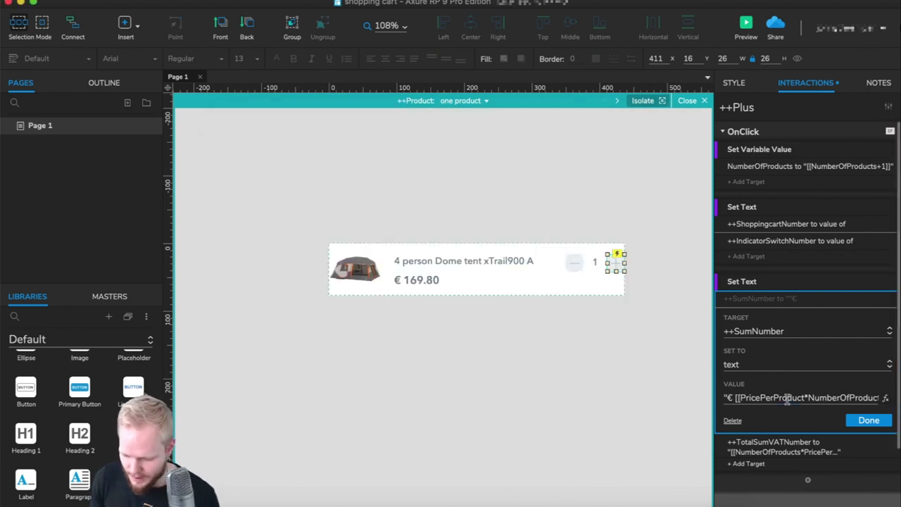
left_click(885, 421)
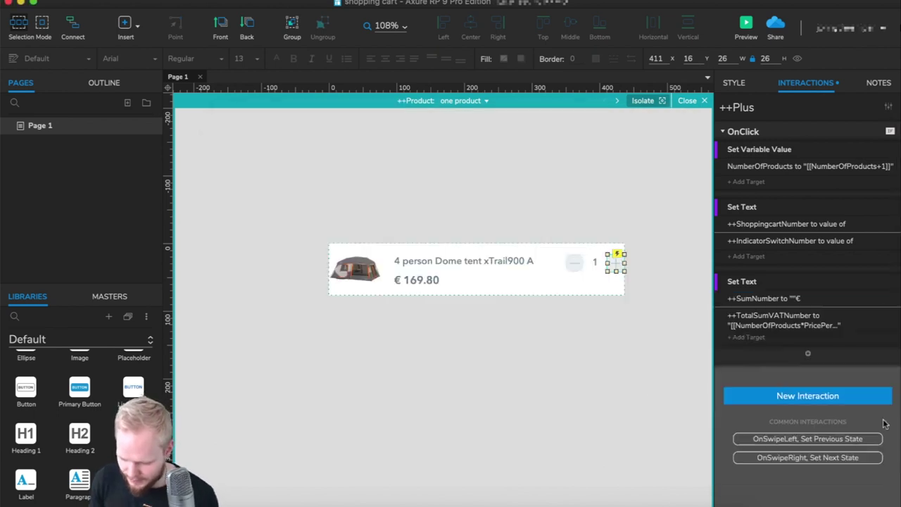
Add the same euro prefix and quotes to the ++TotalSumVATNumber value, making it "€ [[NumberOfProducts*PricePerProduct*VAT]]"
left_click(788, 320)
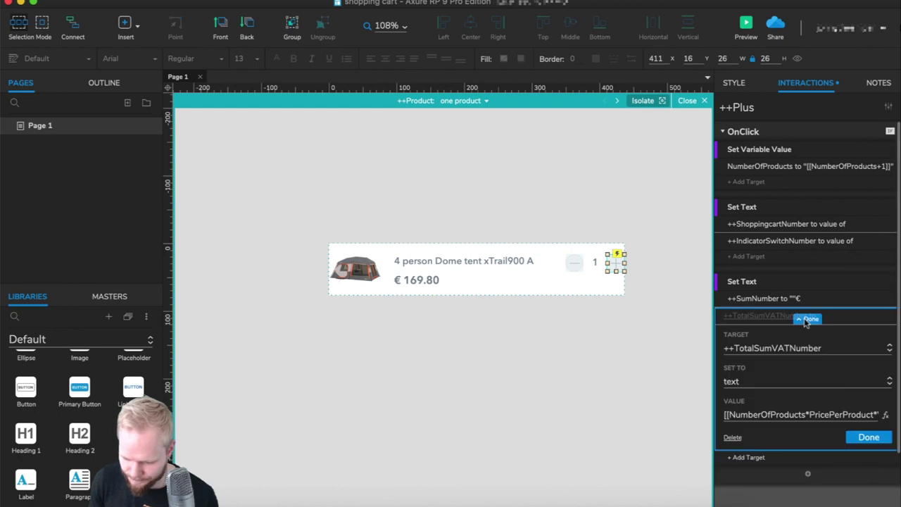
left_click(886, 415)
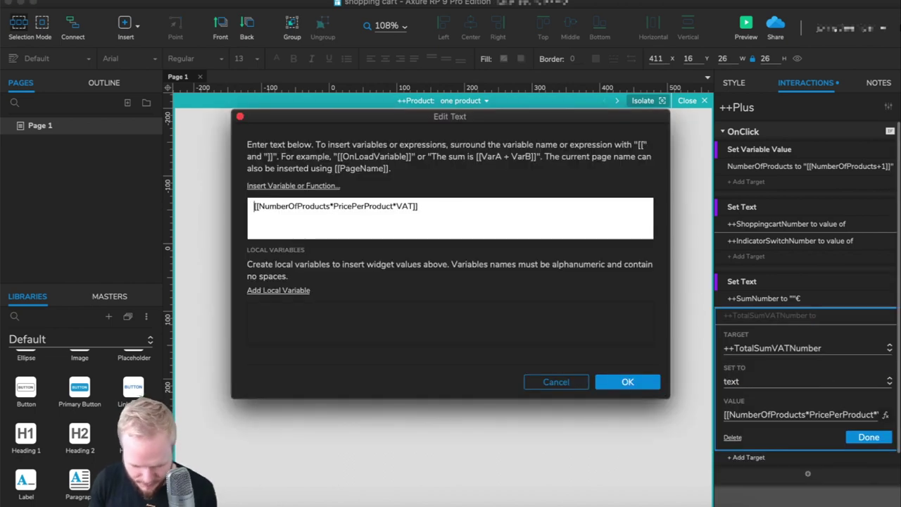
type("€")
type(" \"")
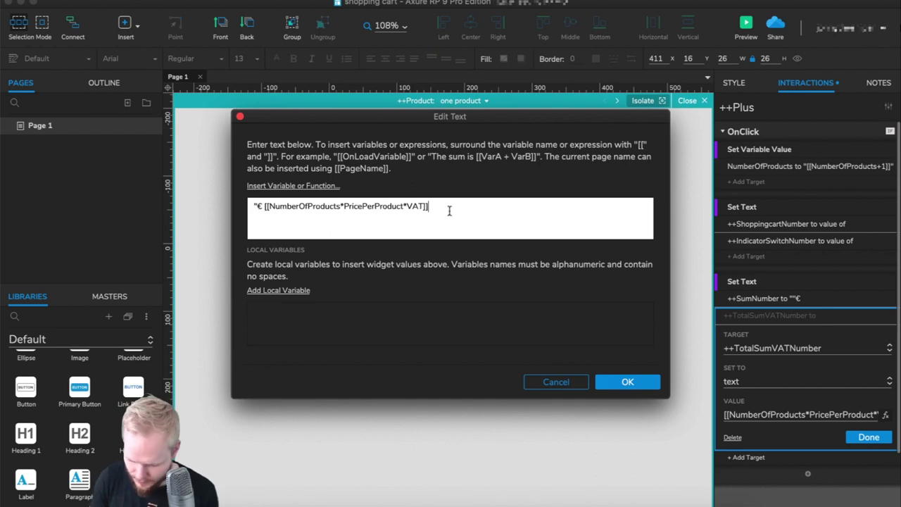
left_click(627, 381)
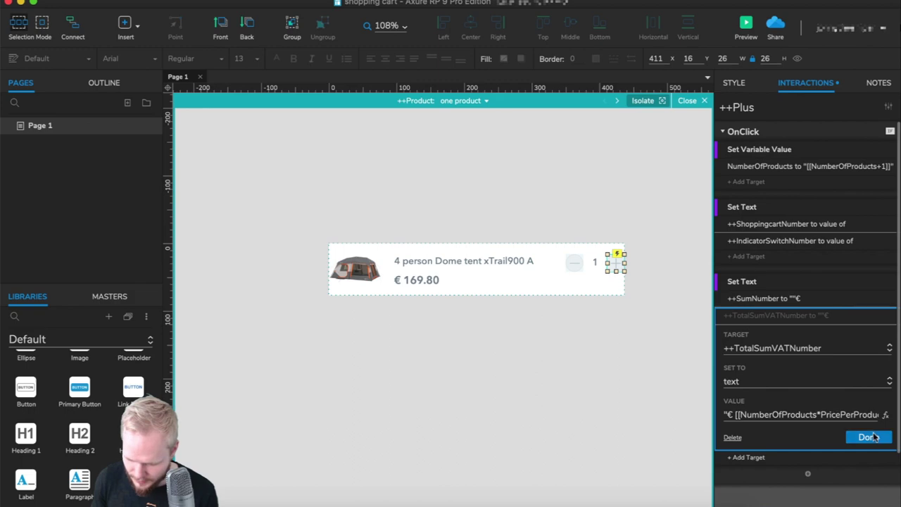
left_click(869, 437)
Preview the cart and raise the tent quantity to 4 to check the euro sign in both sums
left_click(746, 24)
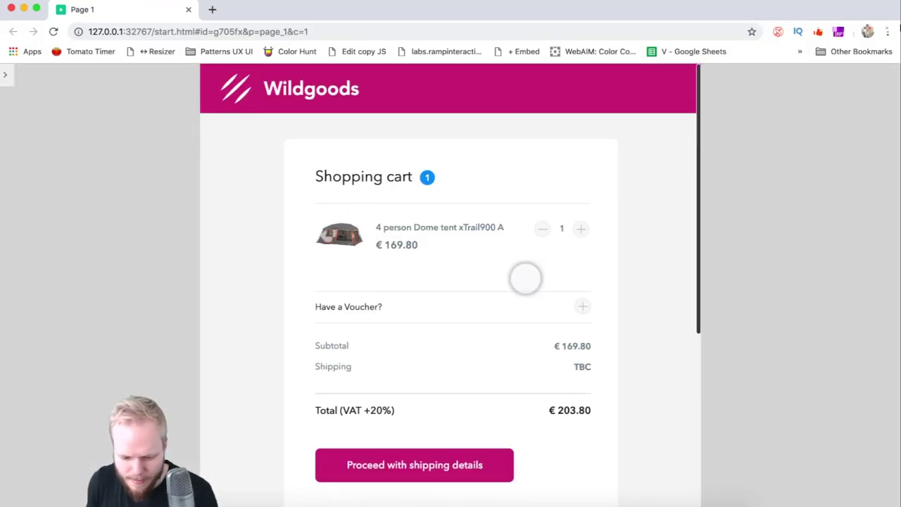
left_click(579, 229)
left_click(578, 229)
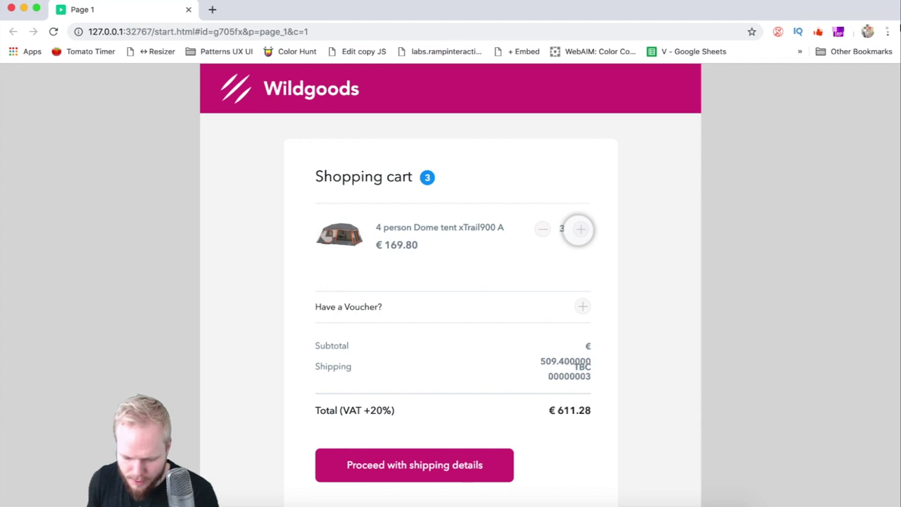
left_click(579, 229)
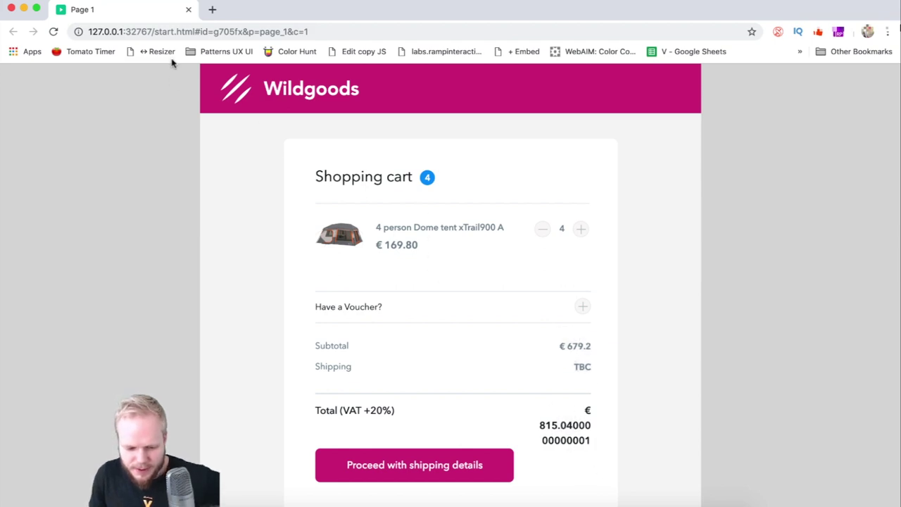
left_click(189, 10)
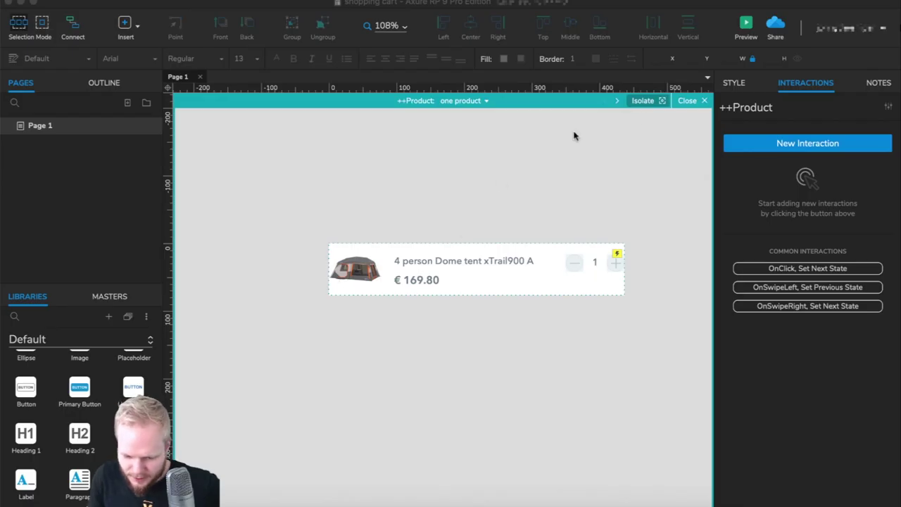
Leave the product panel and widen the ++SumNumber text to about 323 and the ++TotalSumVATNumber text to about 282, extending both leftward
left_click(695, 103)
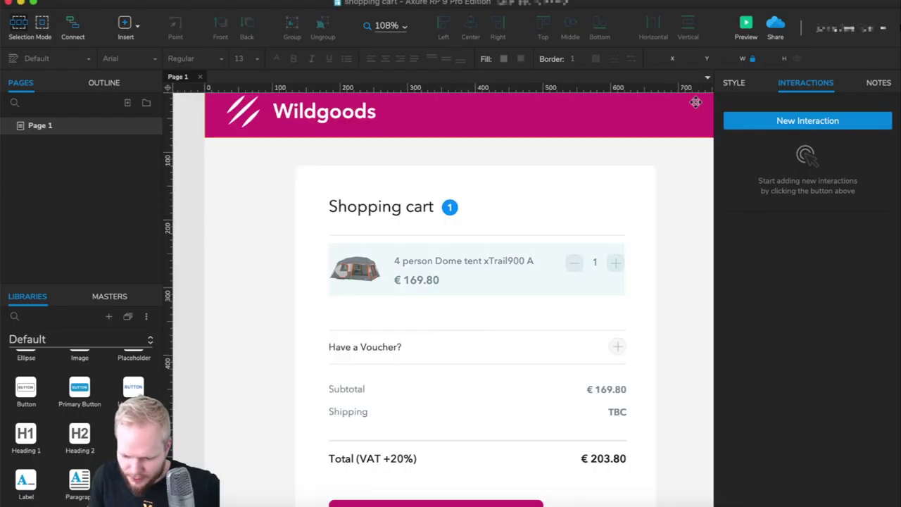
left_click(617, 389)
left_click_drag(567, 389, 406, 389)
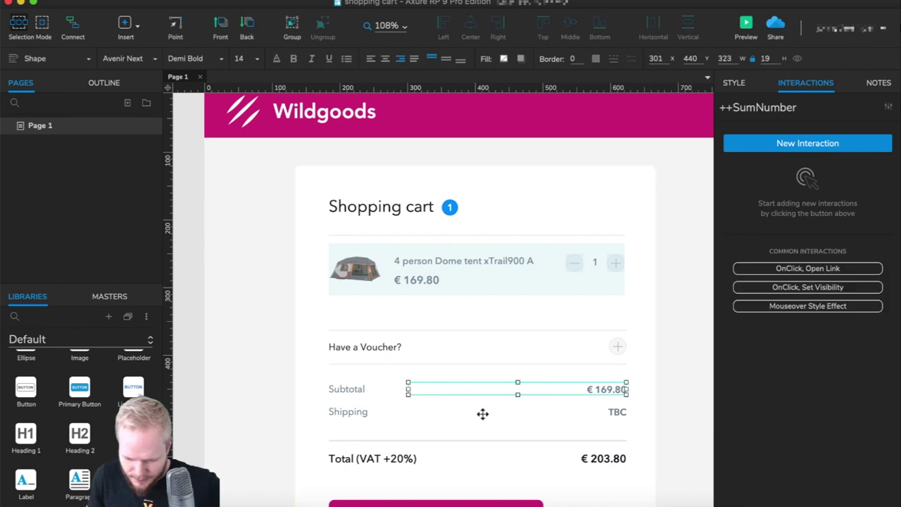
left_click(591, 458)
left_click_drag(569, 458, 432, 458)
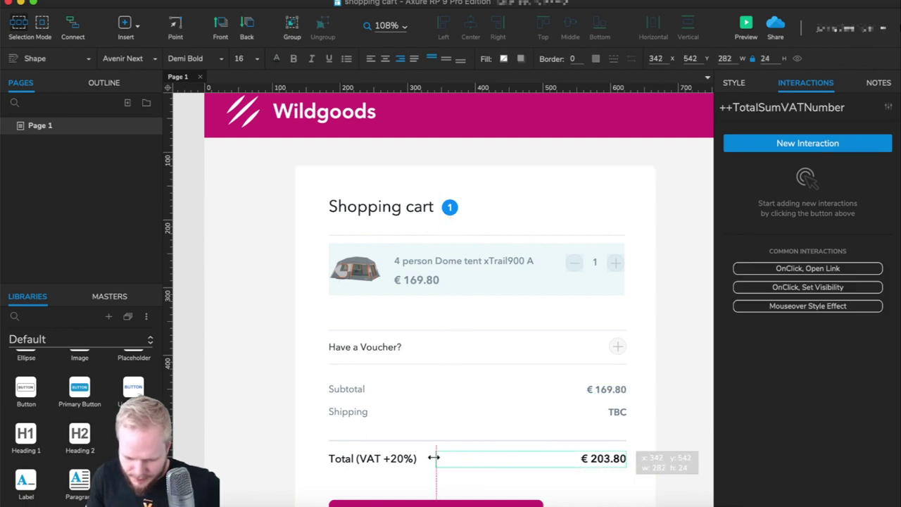
left_click(684, 229)
Preview the prototype and raise the tent quantity to 8 to check that the widened sums fit on one line
left_click(746, 24)
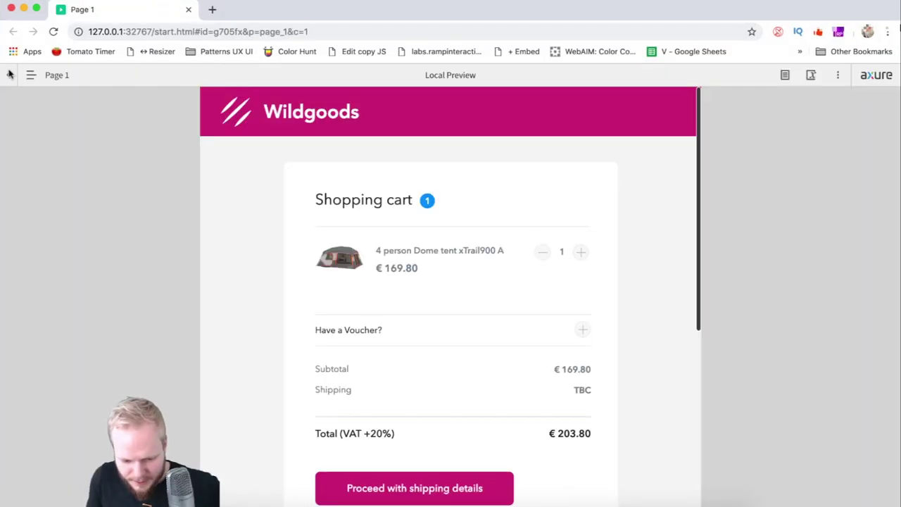
left_click(581, 232)
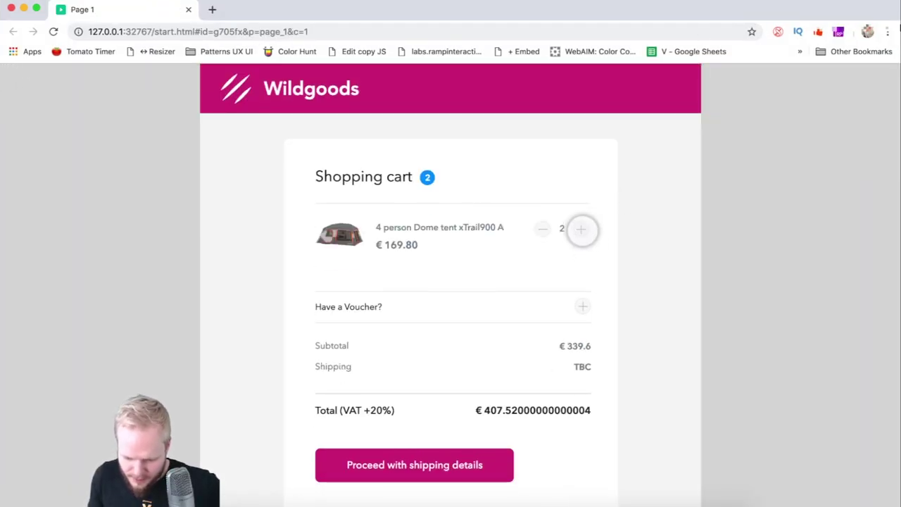
left_click(581, 231)
left_click(582, 231)
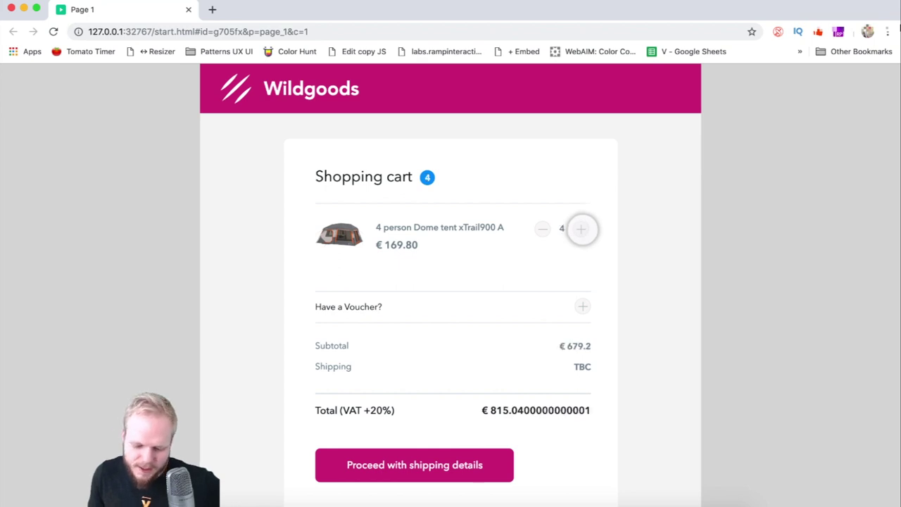
left_click(581, 231)
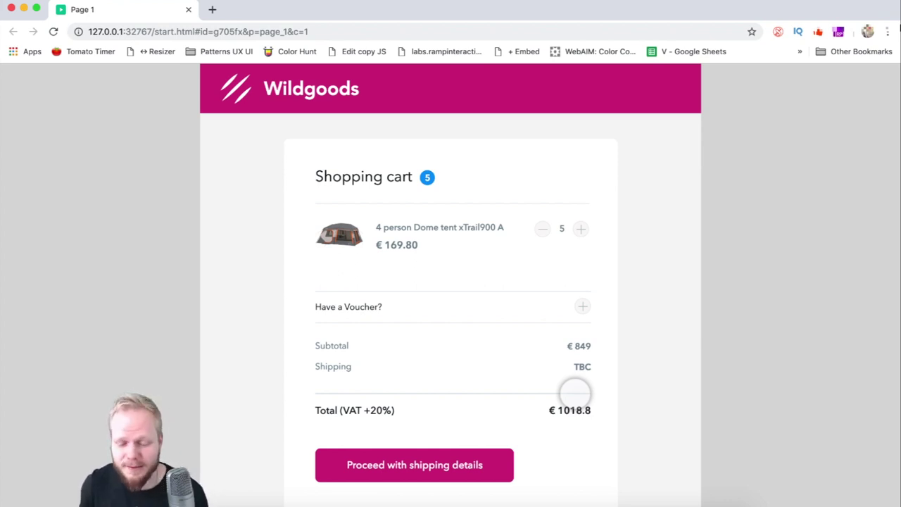
left_click(581, 229)
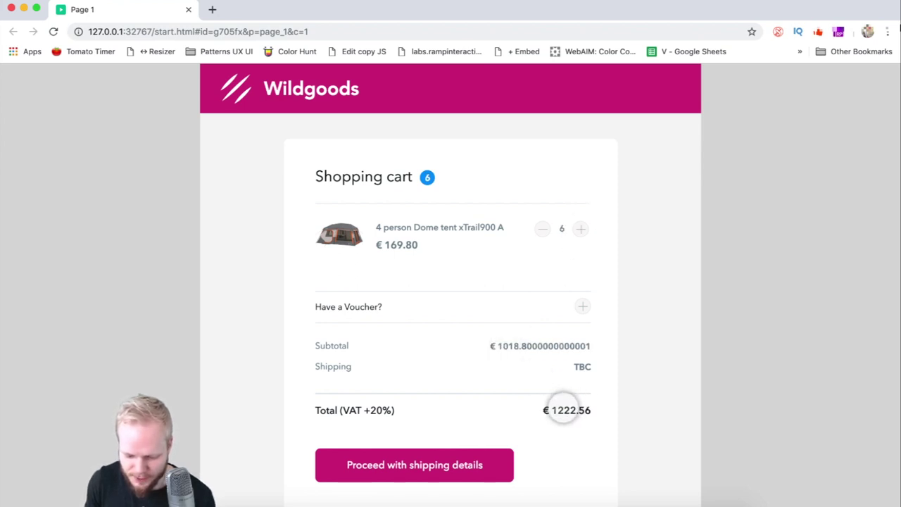
left_click(582, 230)
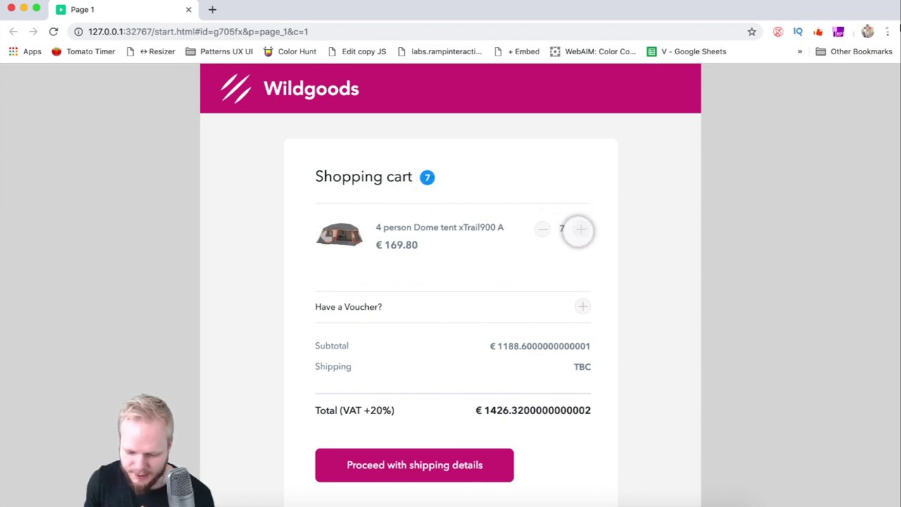
left_click(581, 229)
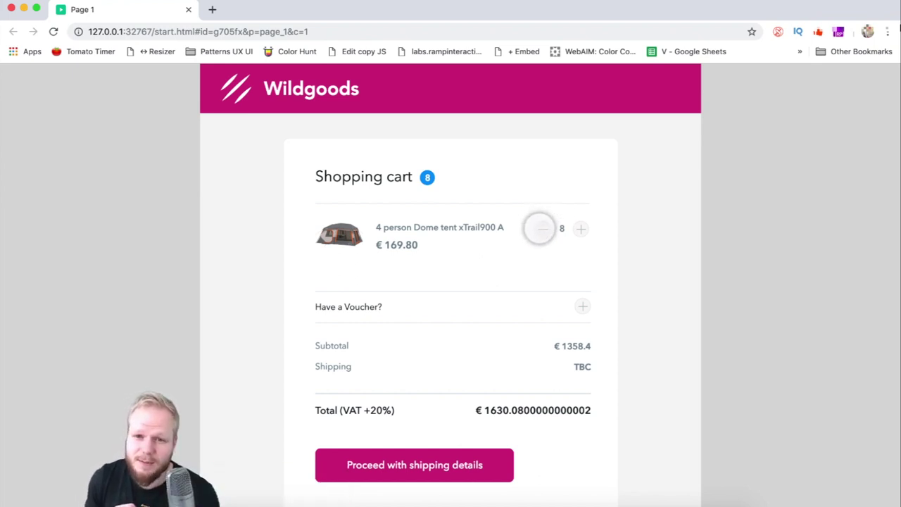
left_click(11, 7)
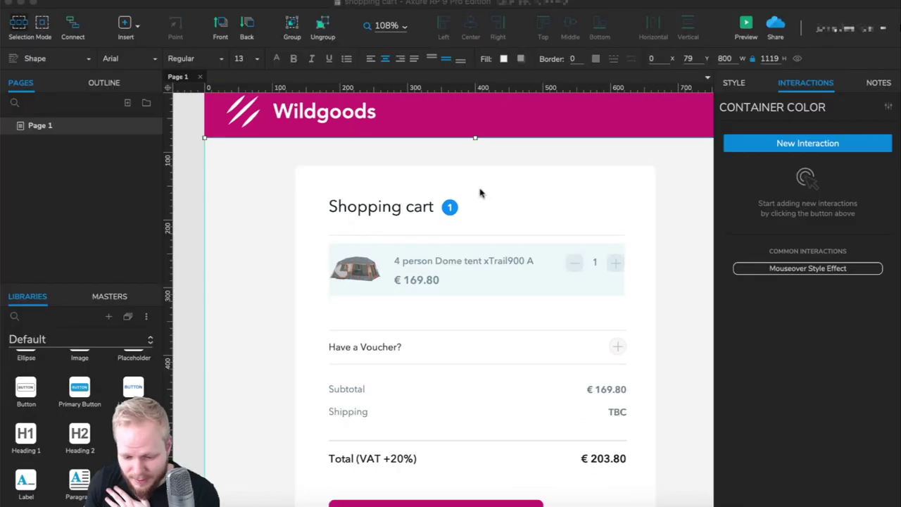
Open the ++Product panel and give the ++Minus button an OnClick Set Variable Value action targeting NumberOfProducts
double_click(594, 262)
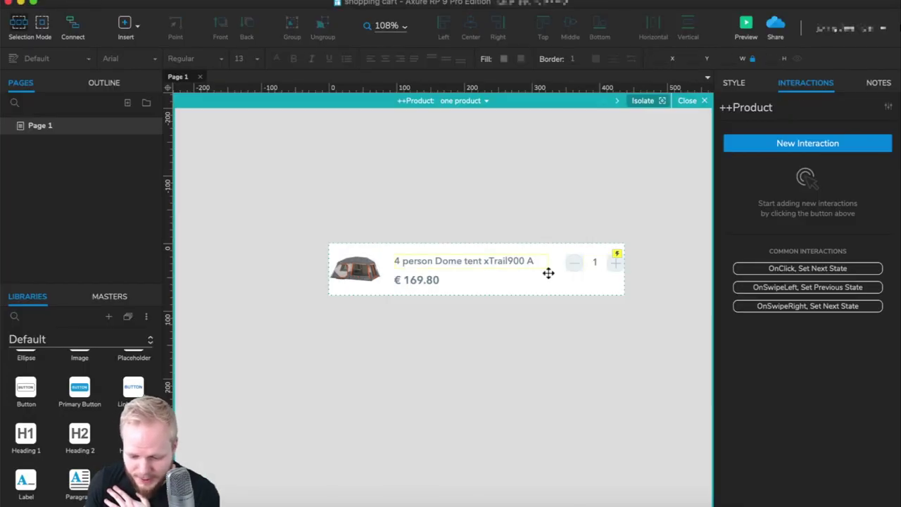
left_click(573, 262)
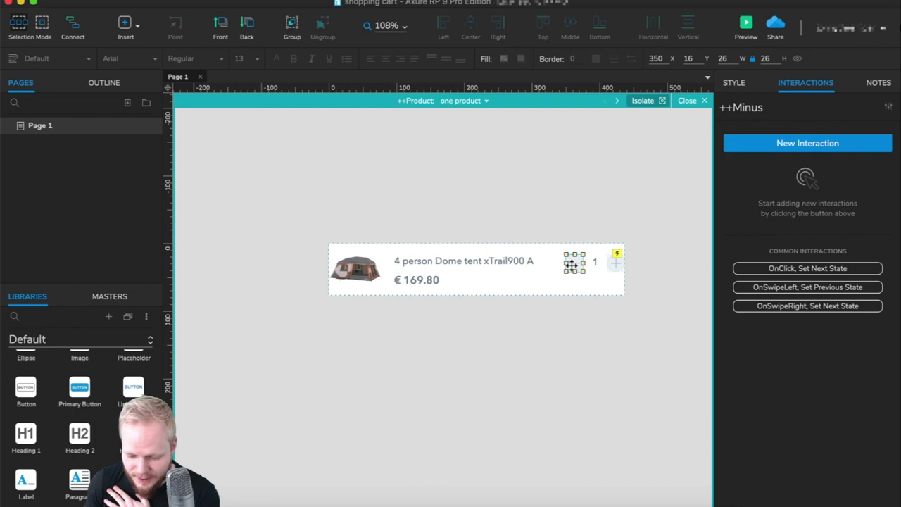
left_click(798, 143)
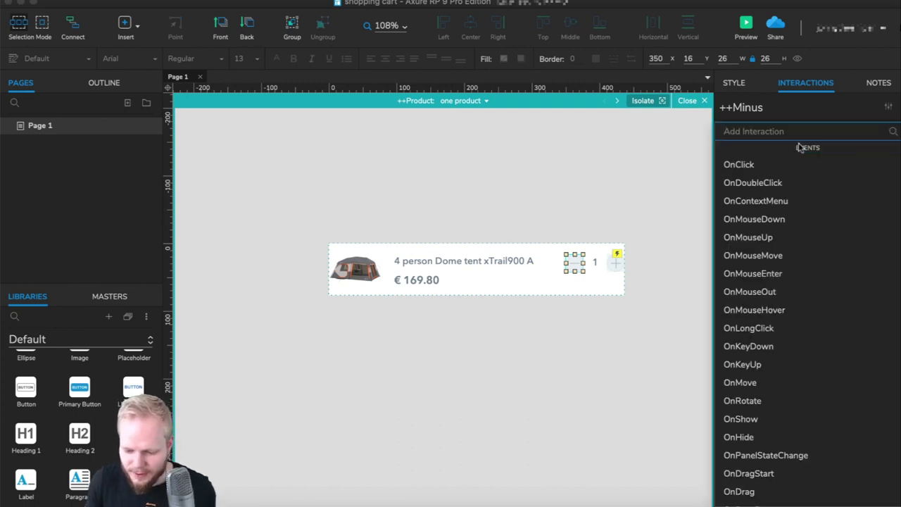
left_click(738, 164)
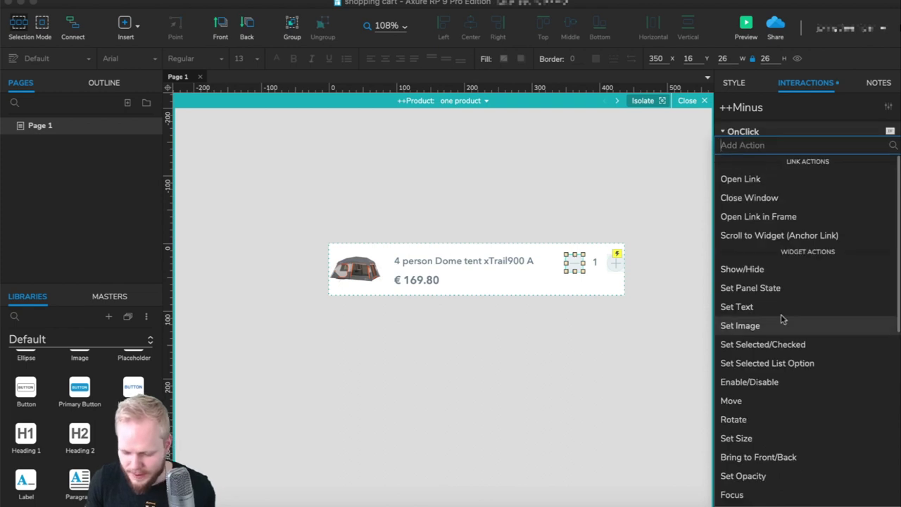
scroll(781, 318, "down", 8)
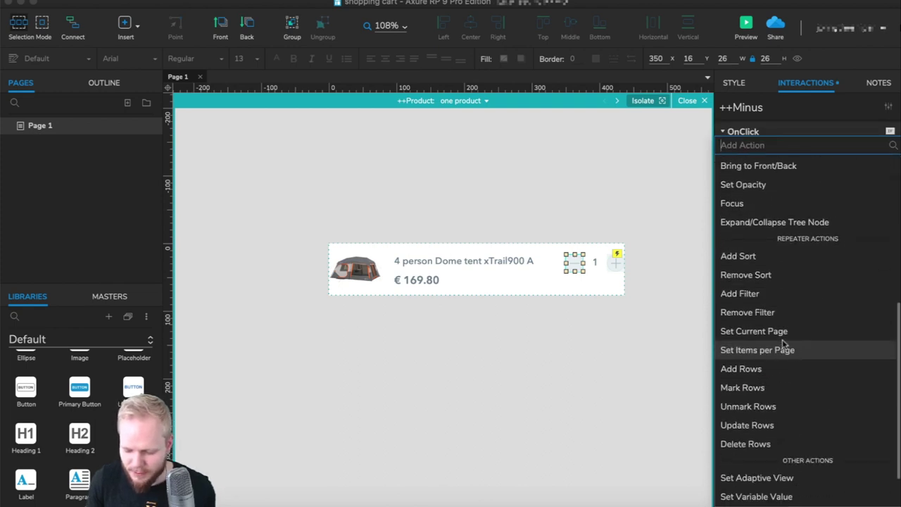
scroll(782, 350, "down", 3)
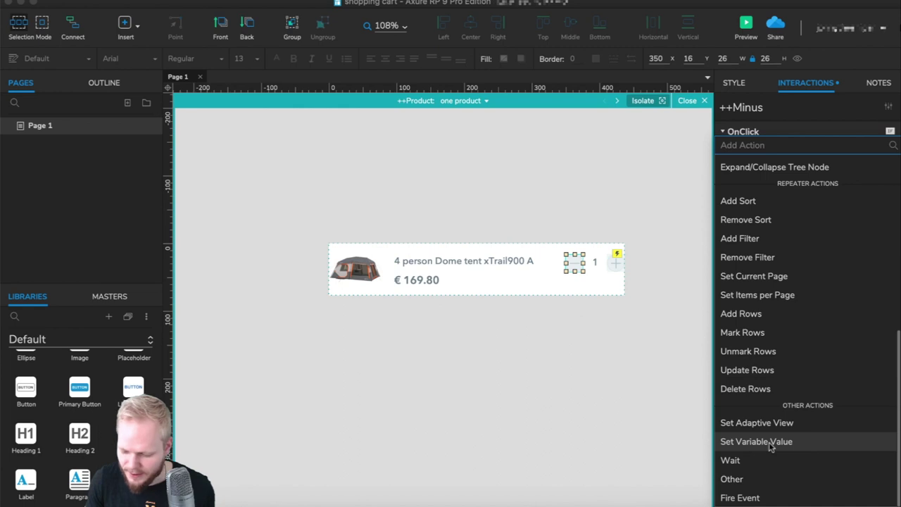
left_click(766, 443)
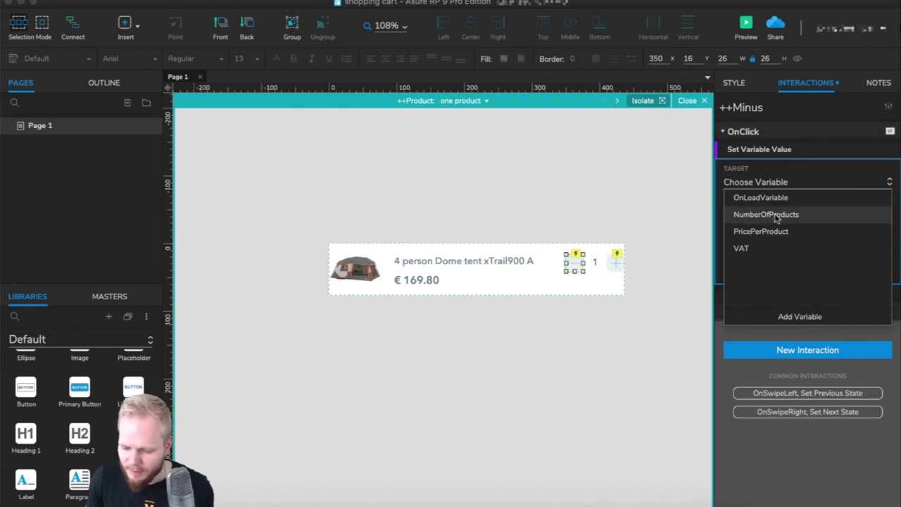
left_click(771, 215)
Set the ++Minus button's NumberOfProducts value to the expression "[[NumberOfProducts-1]]"
left_click(826, 265)
left_click(885, 266)
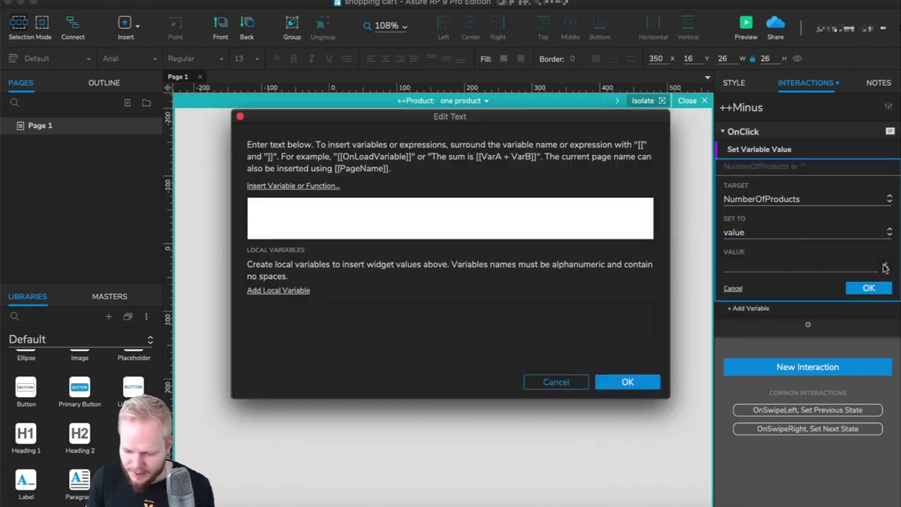
left_click(297, 193)
left_click(313, 254)
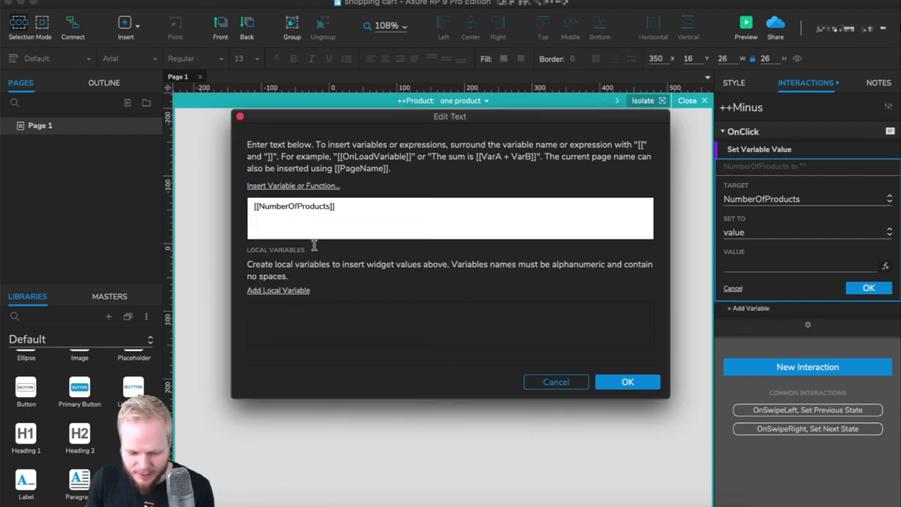
type("-1")
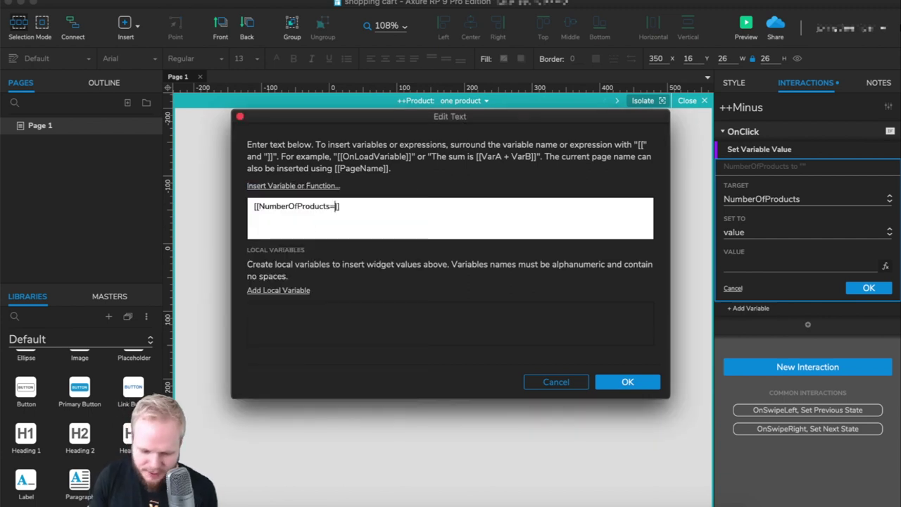
type("-")
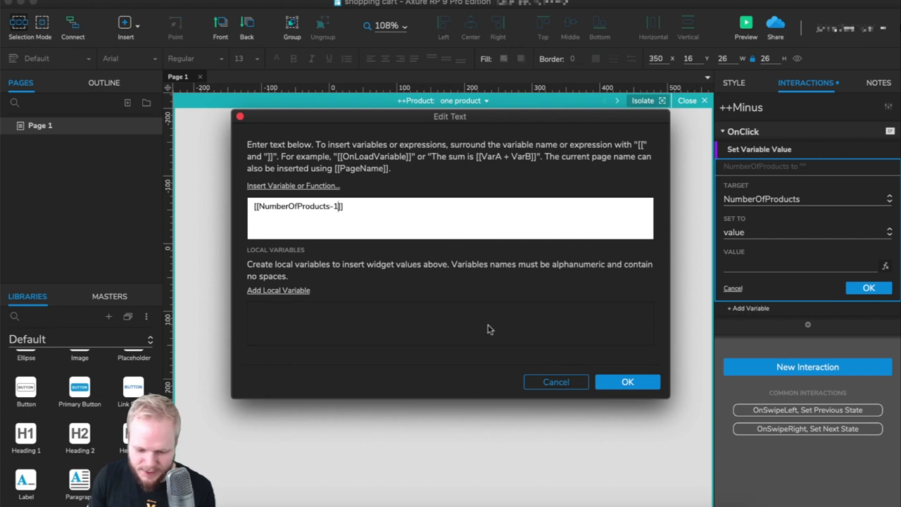
left_click(627, 382)
left_click(872, 288)
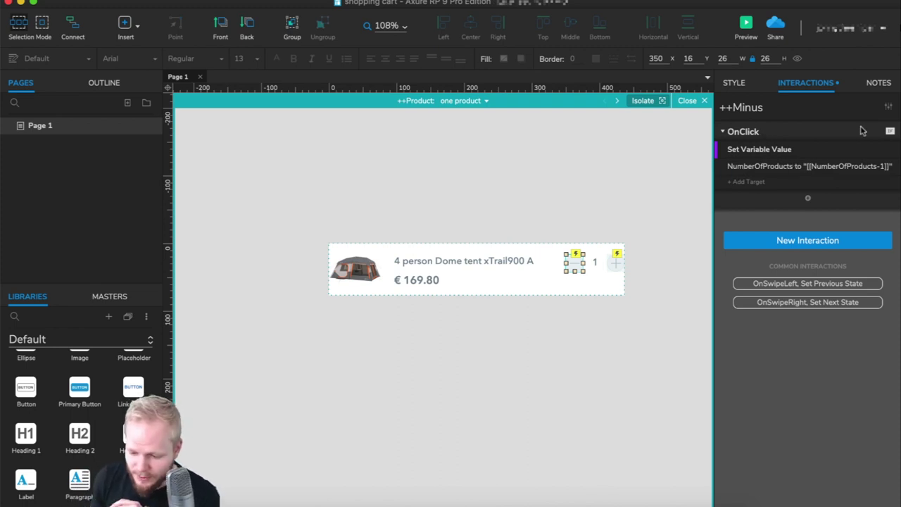
Add a condition to the ++Minus OnClick case requiring that the value of variable NumberOfProducts does not equal 0
left_click(890, 133)
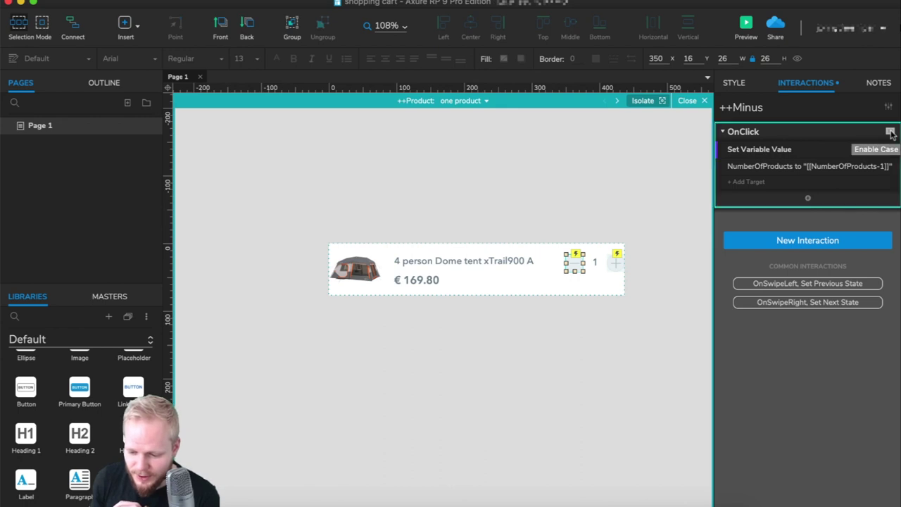
left_click(271, 182)
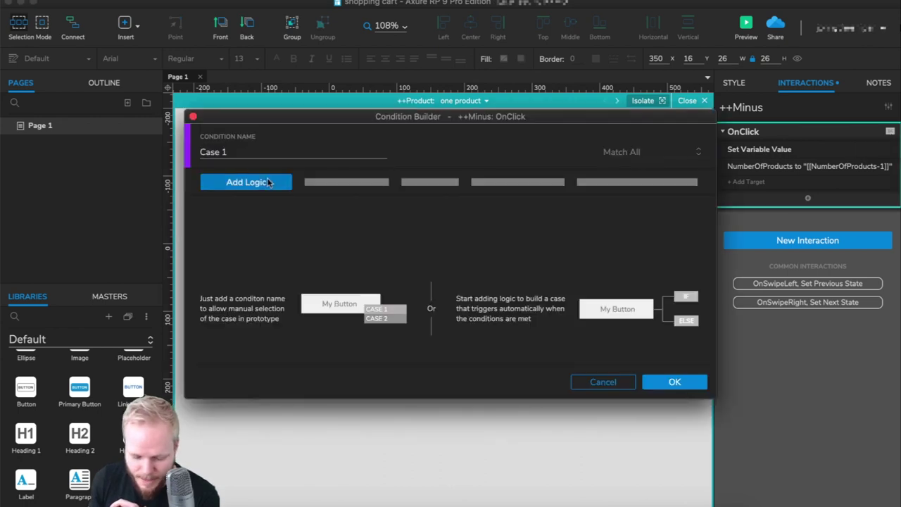
left_click(272, 182)
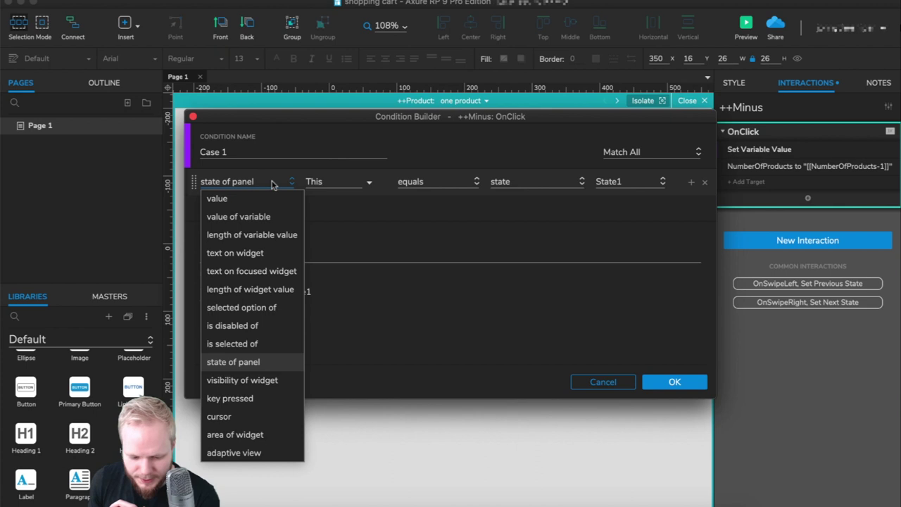
left_click(260, 218)
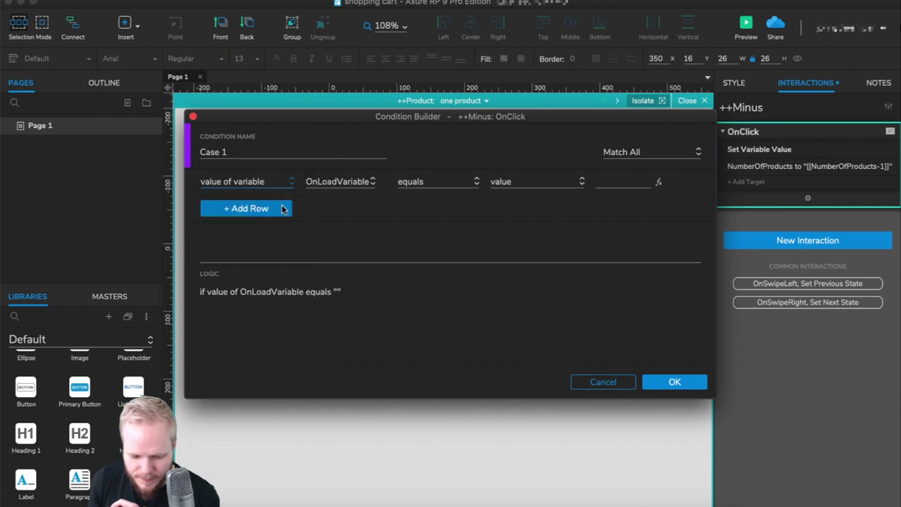
left_click(362, 185)
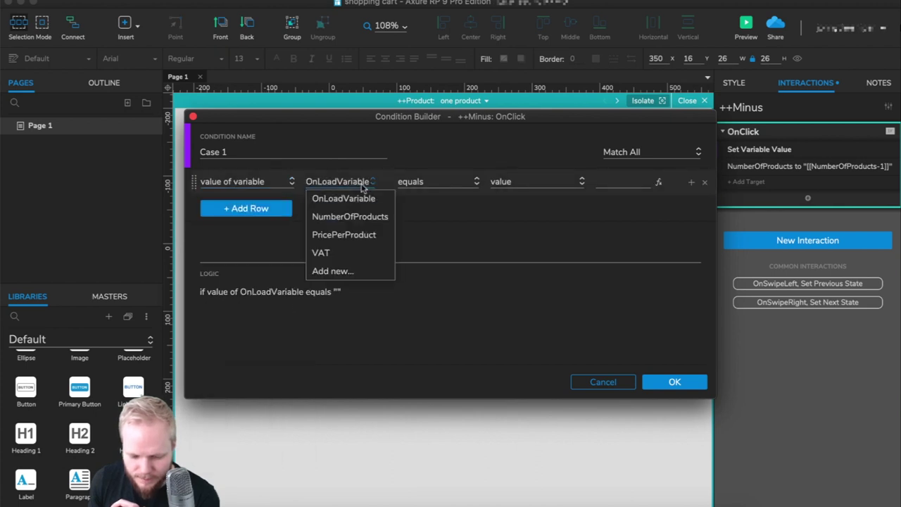
left_click(338, 215)
left_click(453, 185)
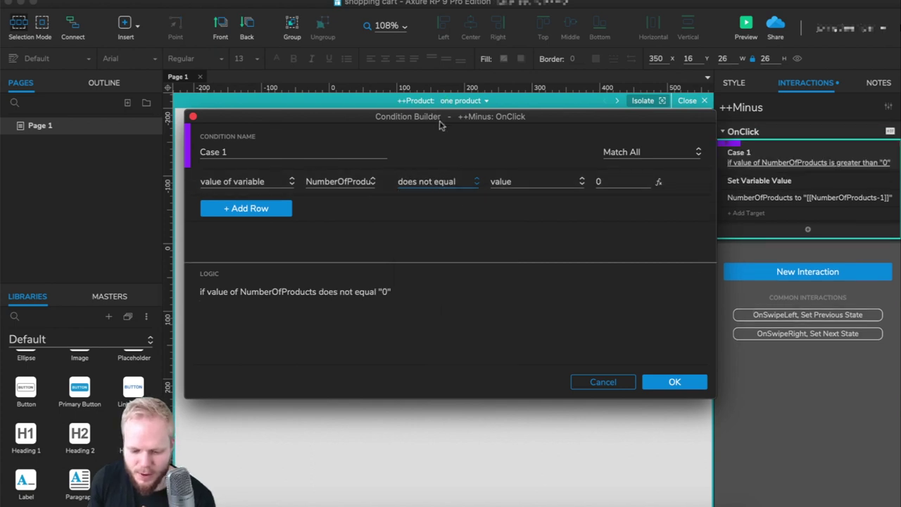
left_click_drag(610, 181, 570, 181)
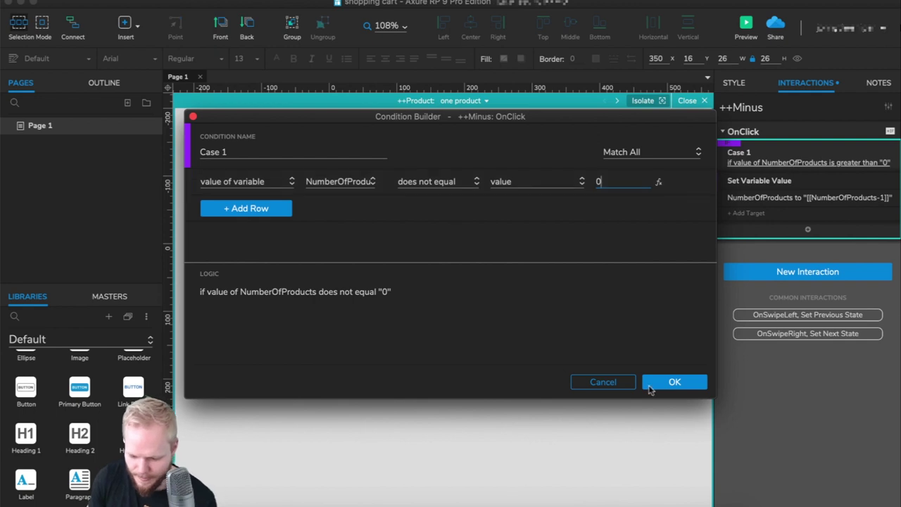
left_click(677, 383)
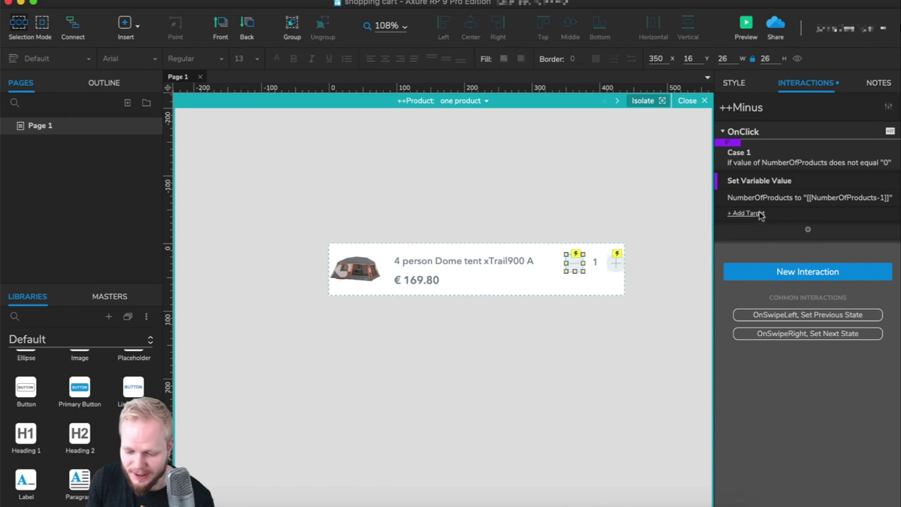
Add a Set Text action to the ++Minus case that sets ++ShoppingcartNumber to the value of variable NumberOfProducts
left_click(809, 232)
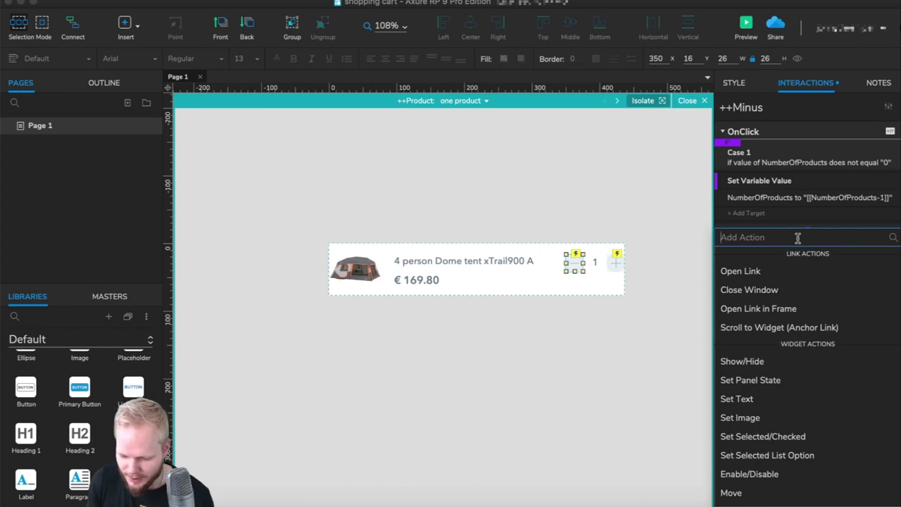
key("Return")
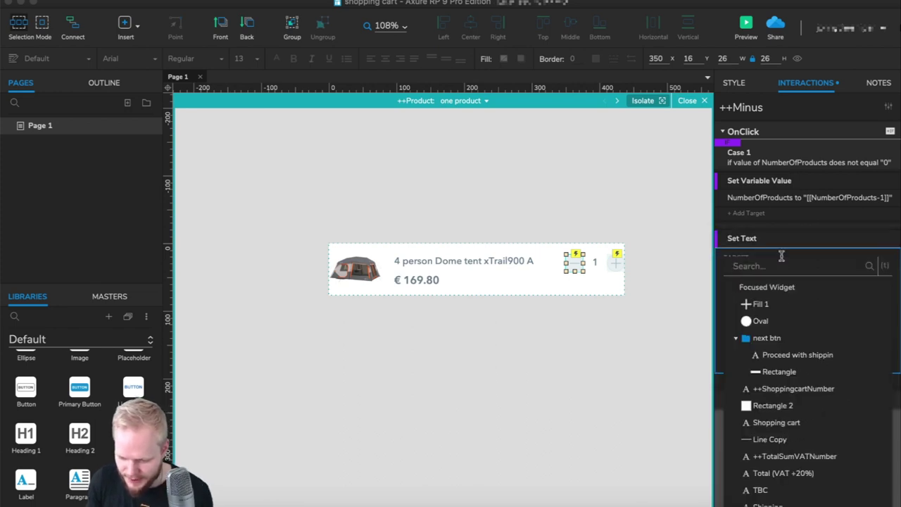
type("++")
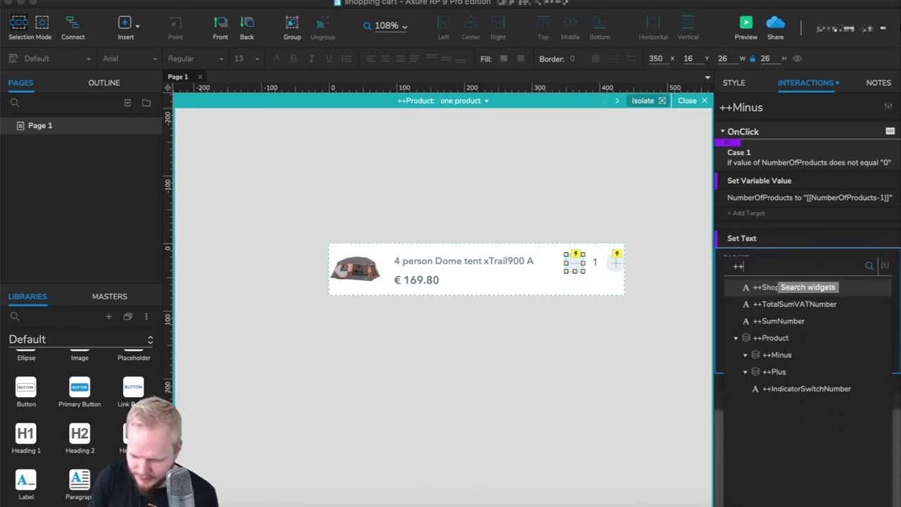
left_click(815, 292)
type("1")
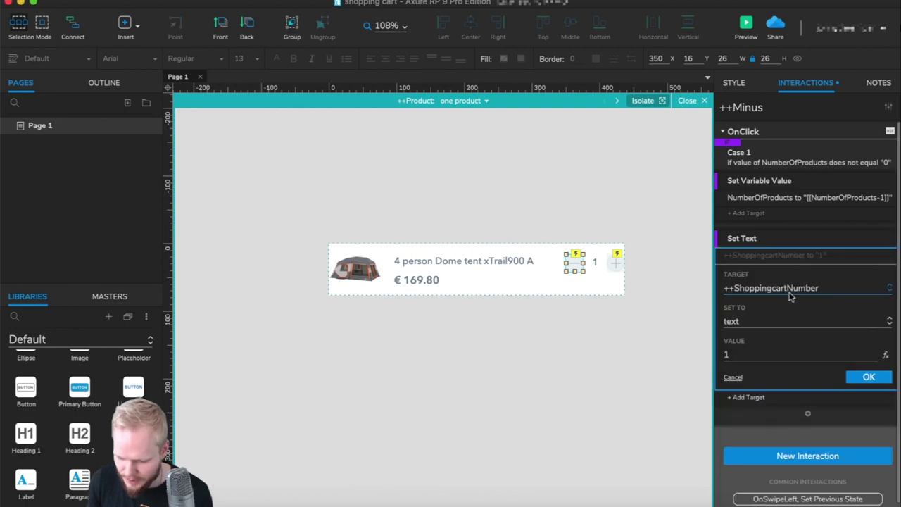
left_click(879, 324)
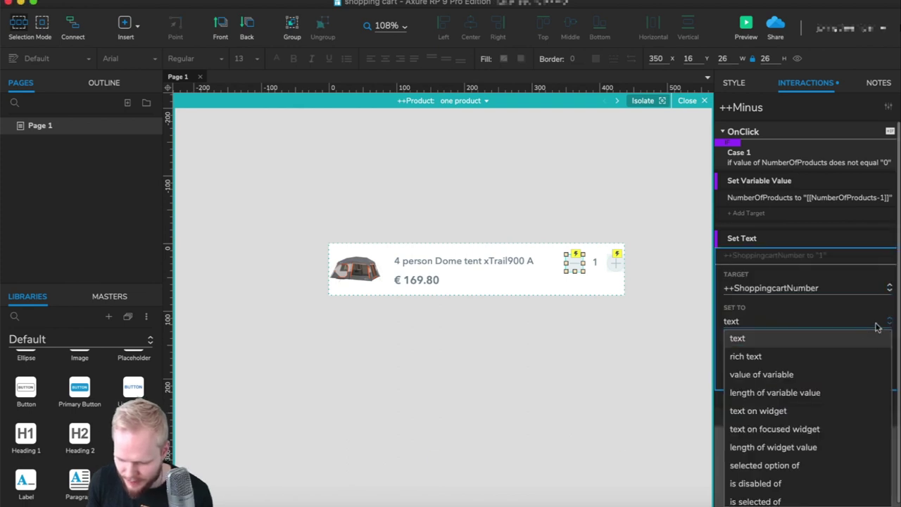
left_click(886, 350)
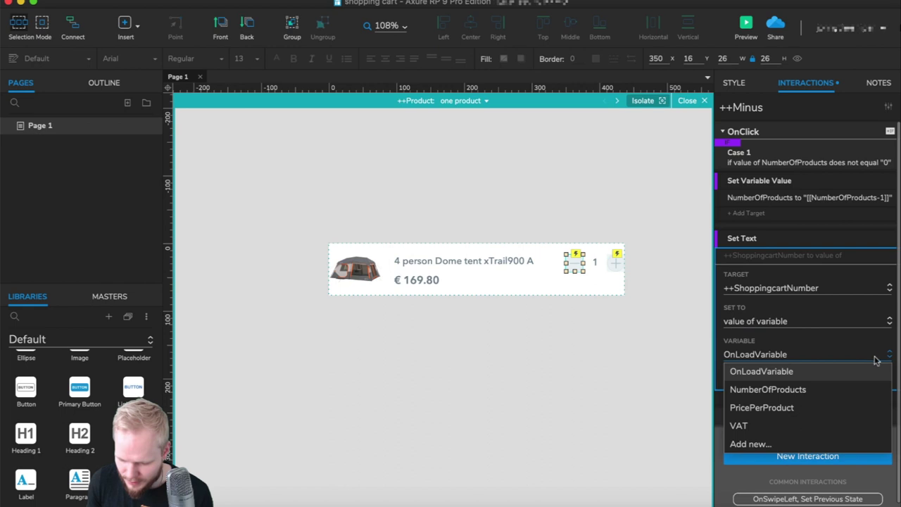
left_click(798, 392)
left_click(881, 379)
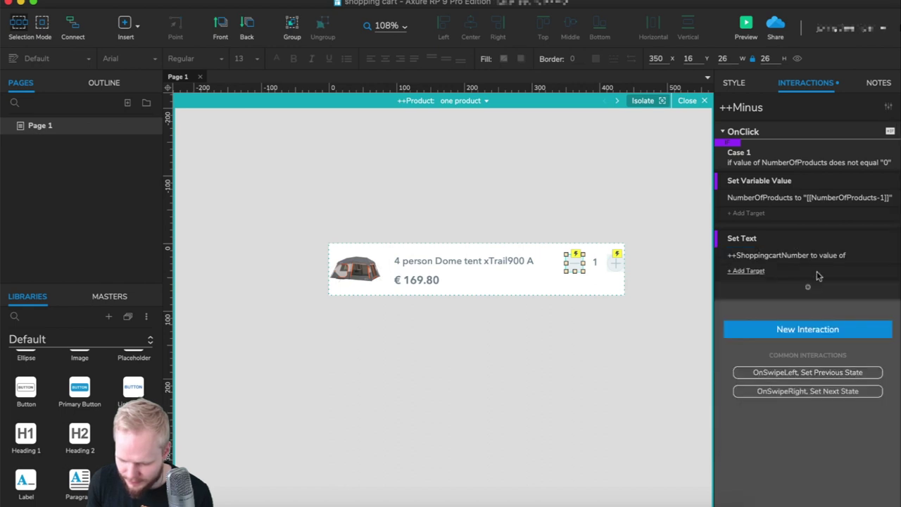
Add ++IndicatorSwitchNumber as a second Set Text target, set to the value of variable NumberOfProducts
left_click(756, 272)
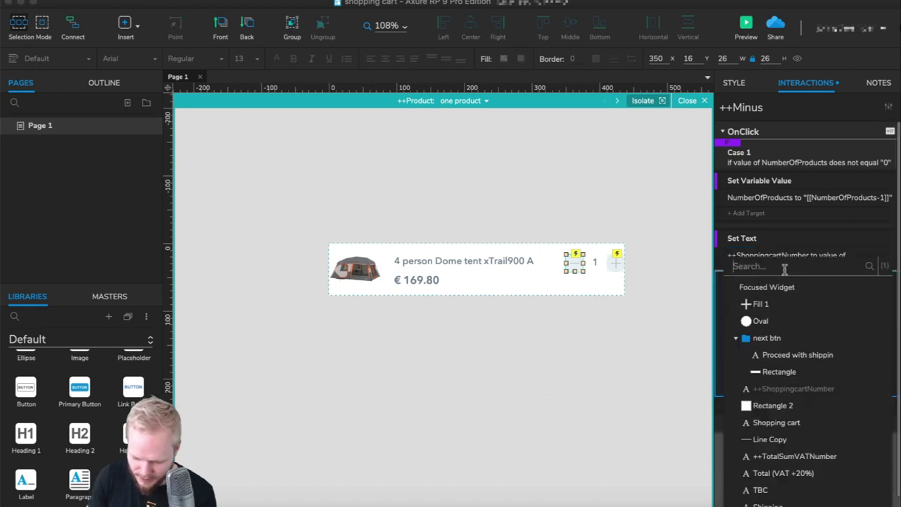
type("++")
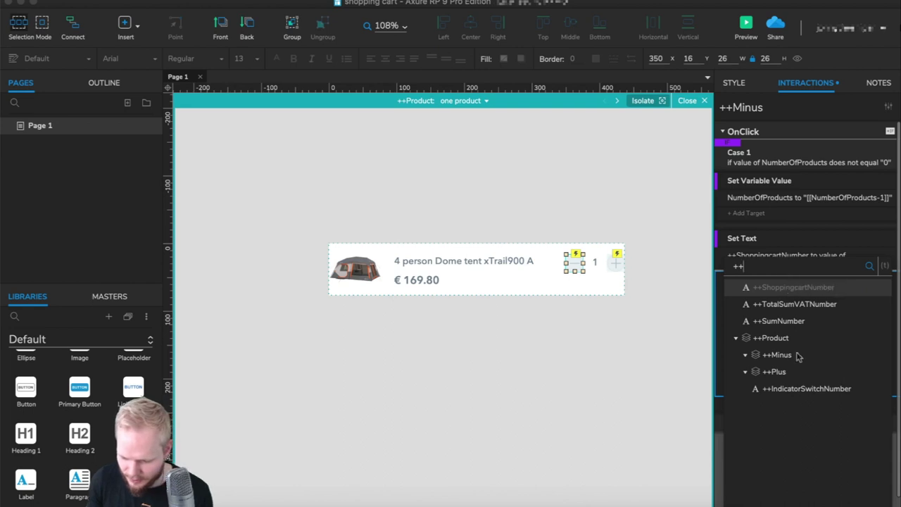
left_click(807, 389)
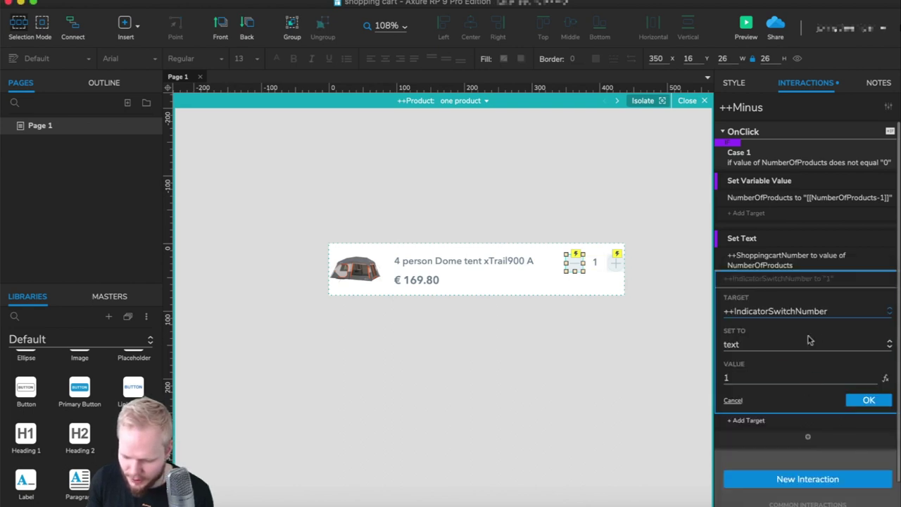
left_click(811, 342)
left_click(816, 398)
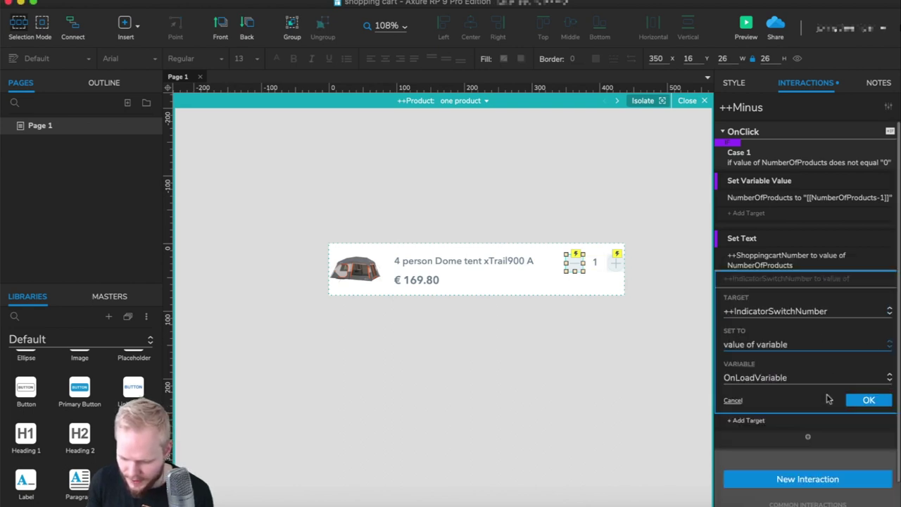
left_click(871, 378)
left_click(799, 417)
left_click(870, 401)
Preview the cart, raise the tent quantity by 3 and lower it back to 0 to test the minus button, closing the preview
left_click(632, 336)
left_click(747, 30)
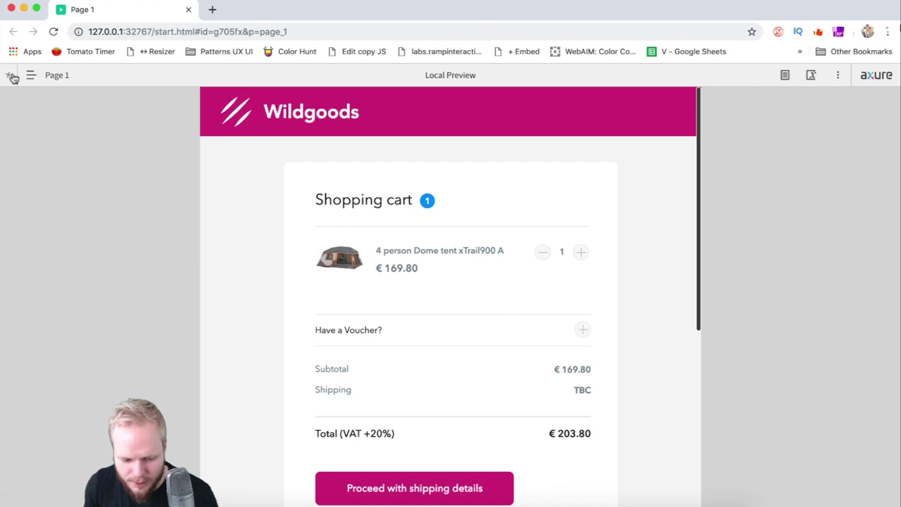
left_click(7, 75)
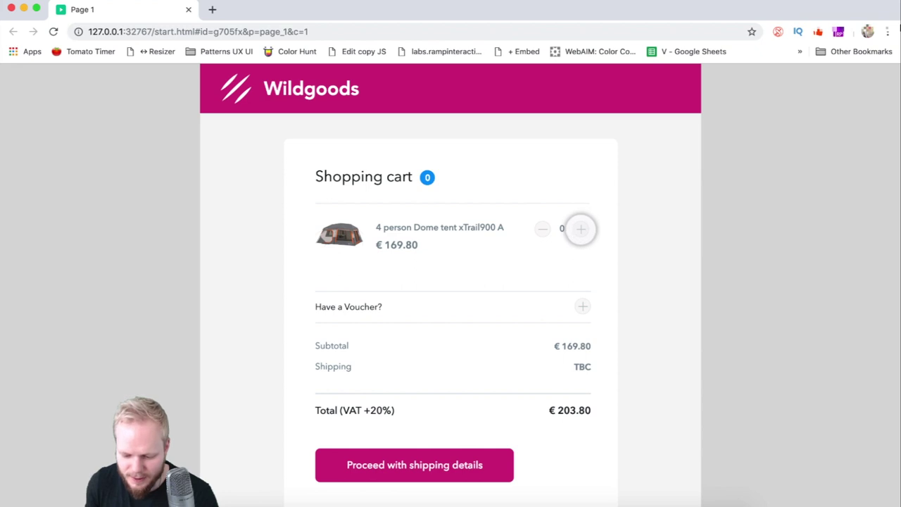
left_click(581, 228)
left_click(580, 229)
left_click(581, 229)
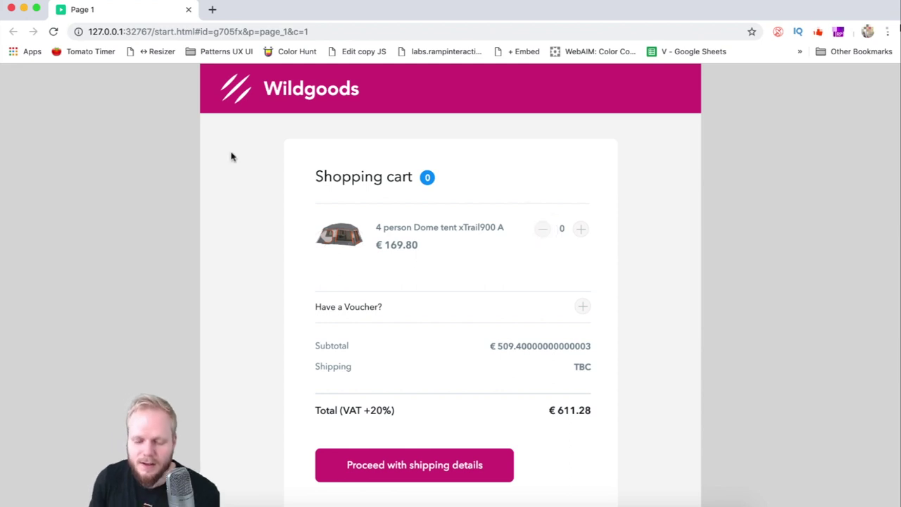
left_click(187, 11)
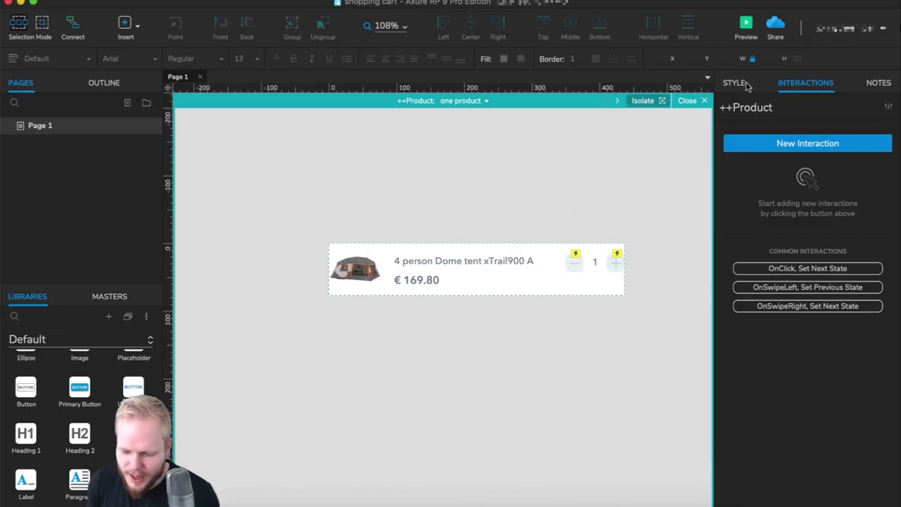
Duplicate Case 1 of the ++Minus OnClick interaction and switch the copy from ELSE IF to IF
left_click(573, 262)
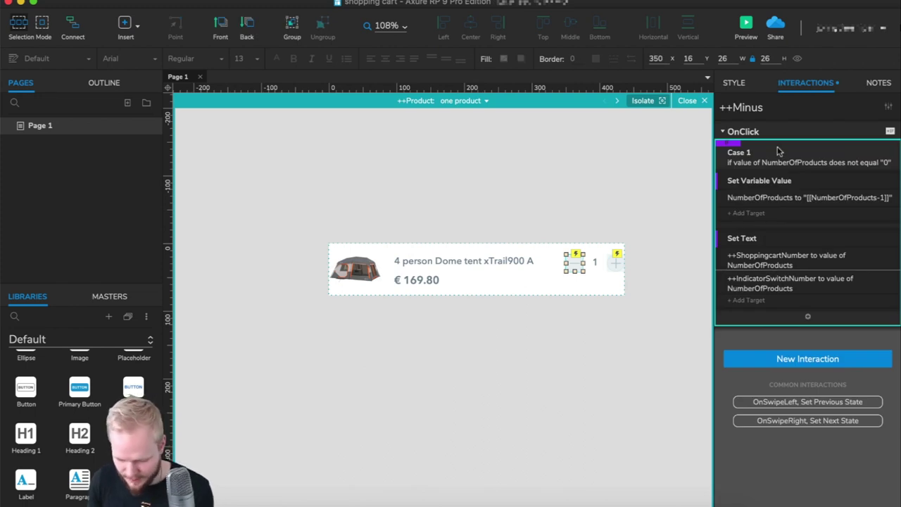
key("super+c")
key("super+v")
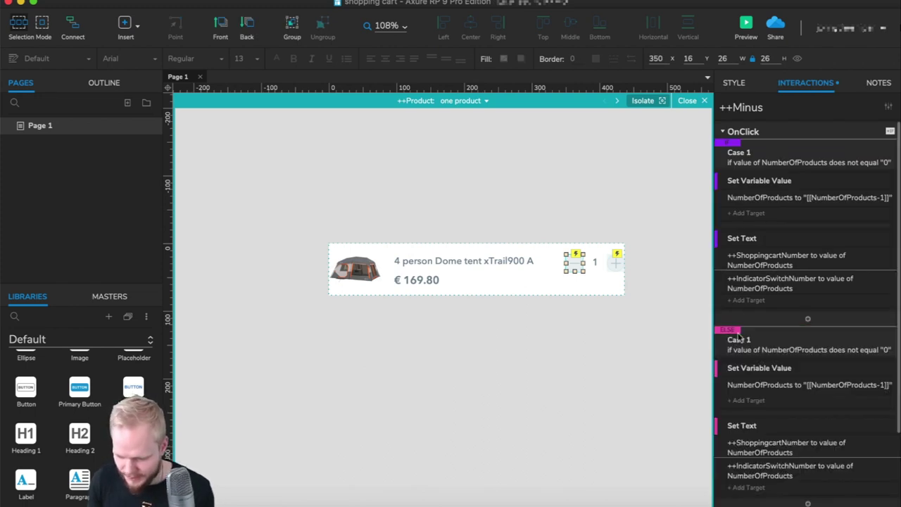
right_click(736, 333)
left_click(774, 421)
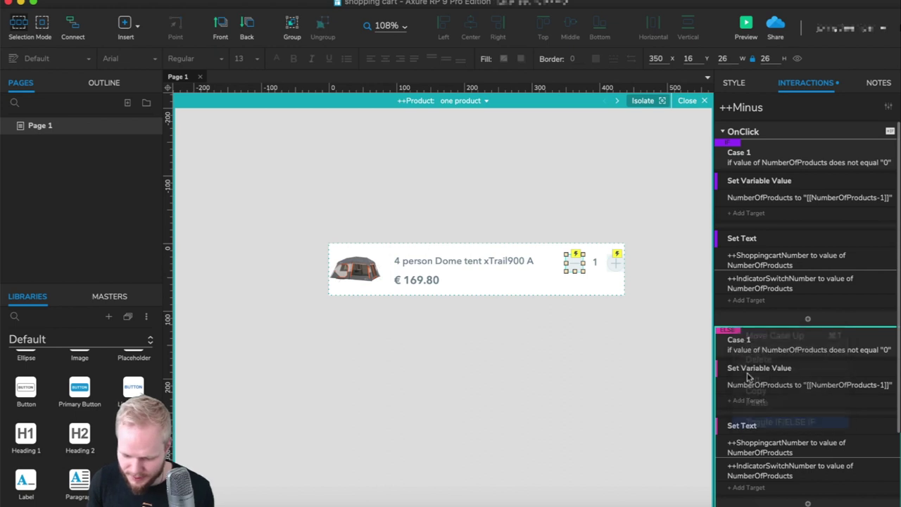
scroll(774, 336, "down", 1)
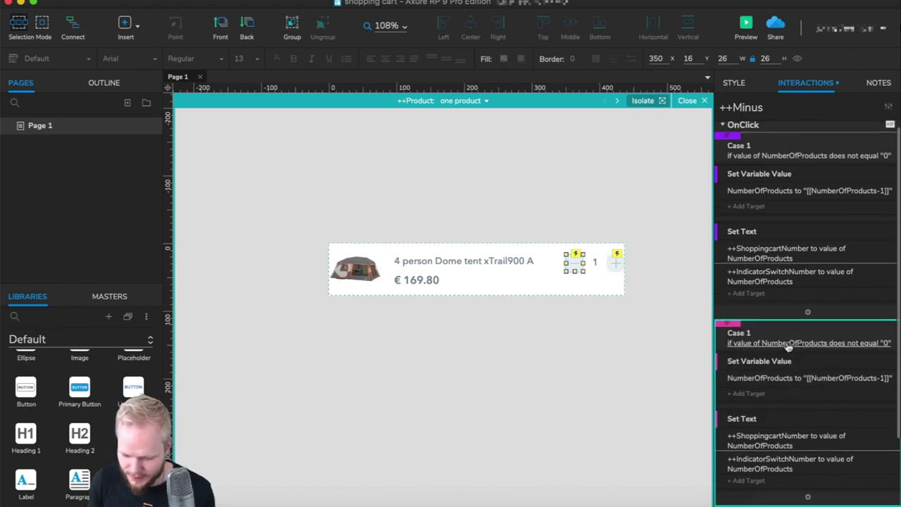
Rename the copied case to Case 2 and set its condition to value of variable NumberOfProducts is one of 0
double_click(770, 342)
left_click(232, 151)
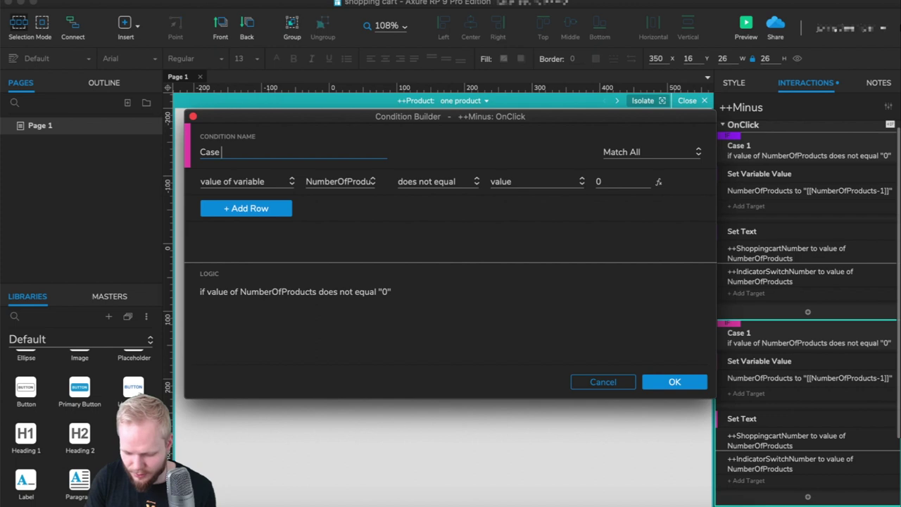
left_click(454, 182)
left_click(406, 344)
left_click(519, 182)
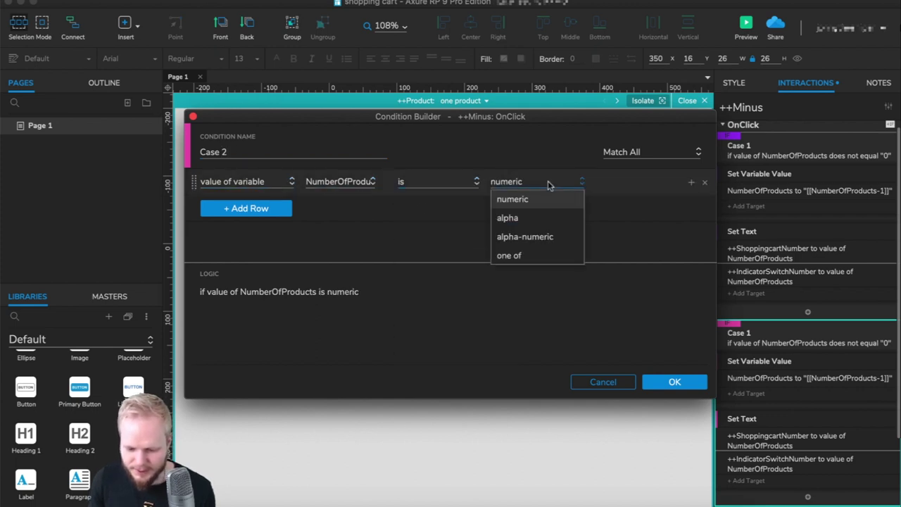
left_click(533, 255)
left_click(639, 183)
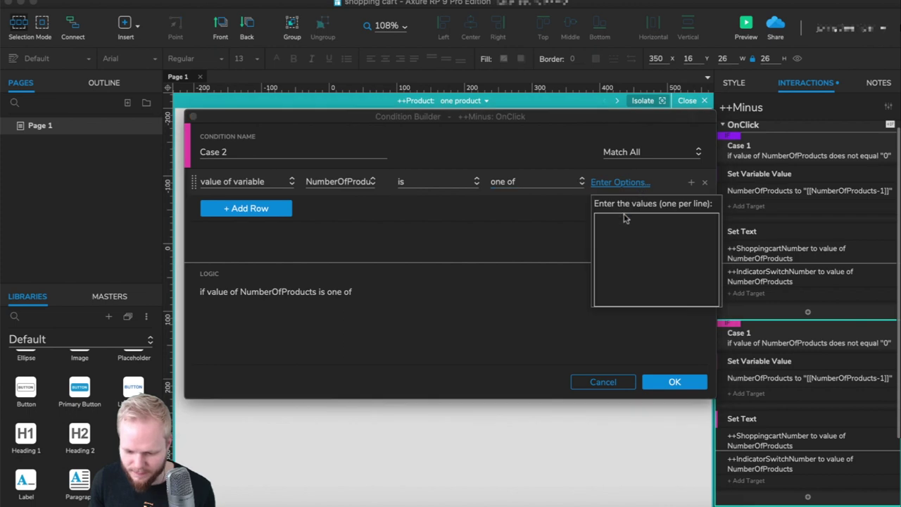
type("0")
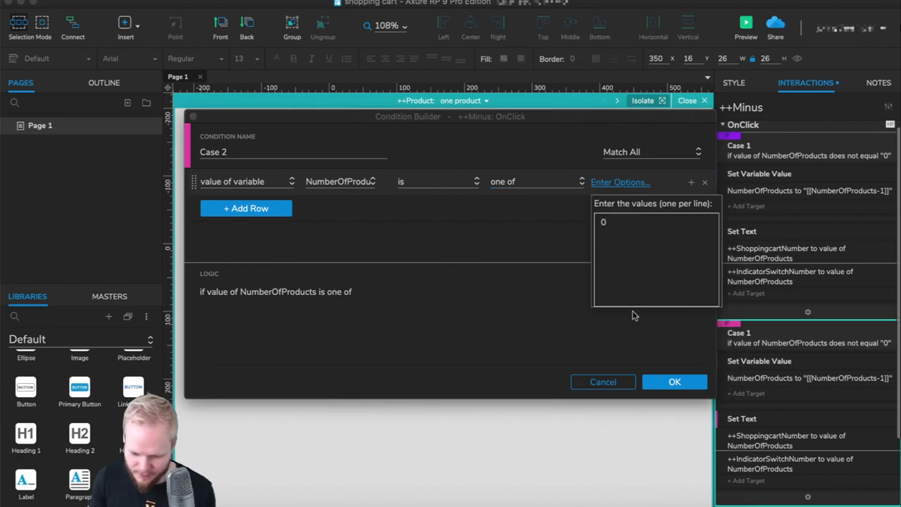
left_click(673, 381)
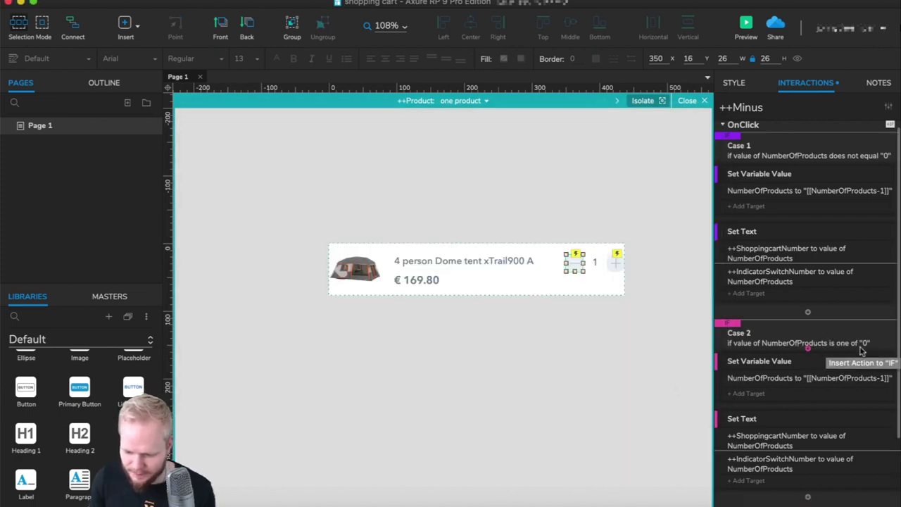
Add a Set Panel State action at the end of ++Minus Case 2 that sets ++Product to the no product state
left_click(806, 365)
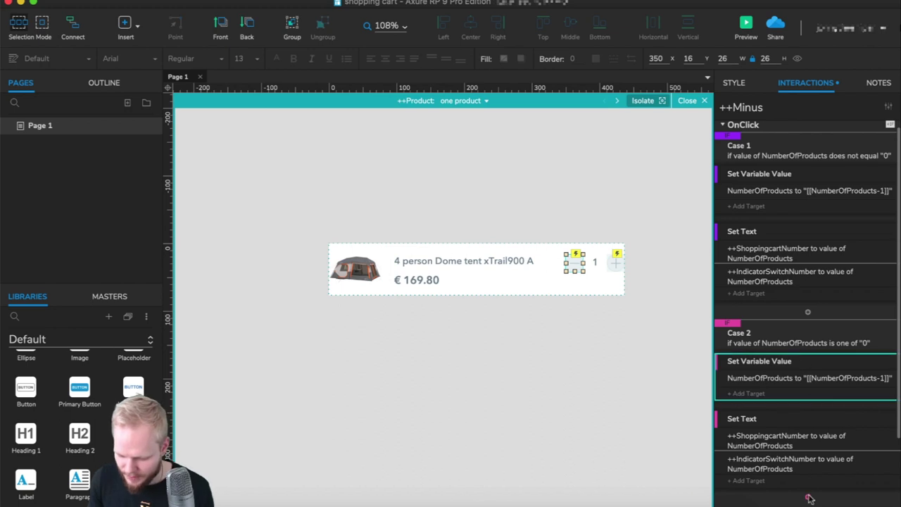
scroll(807, 493, "down", 3)
left_click(807, 402)
scroll(807, 407, "down", 3)
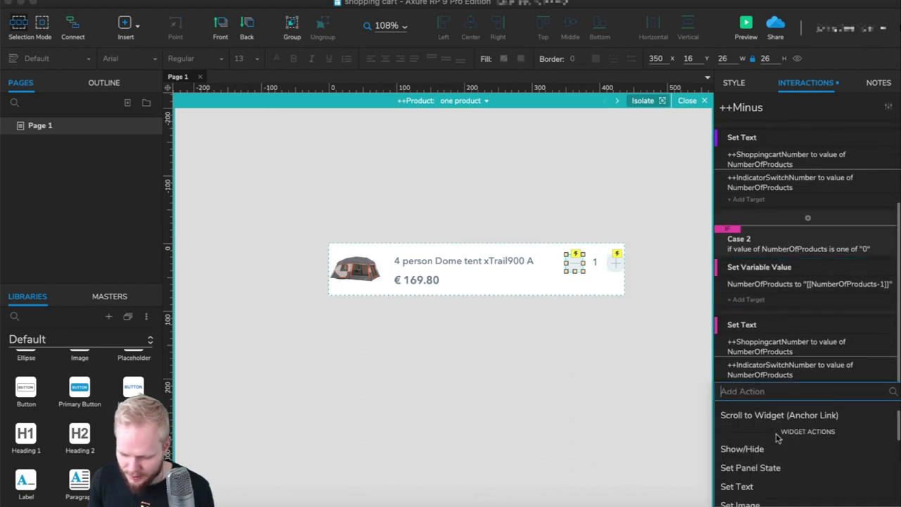
left_click(756, 438)
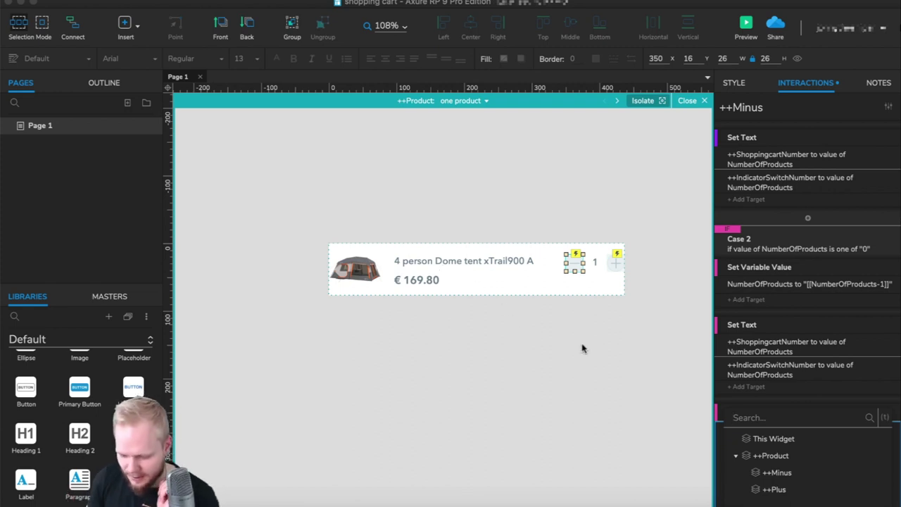
left_click(781, 456)
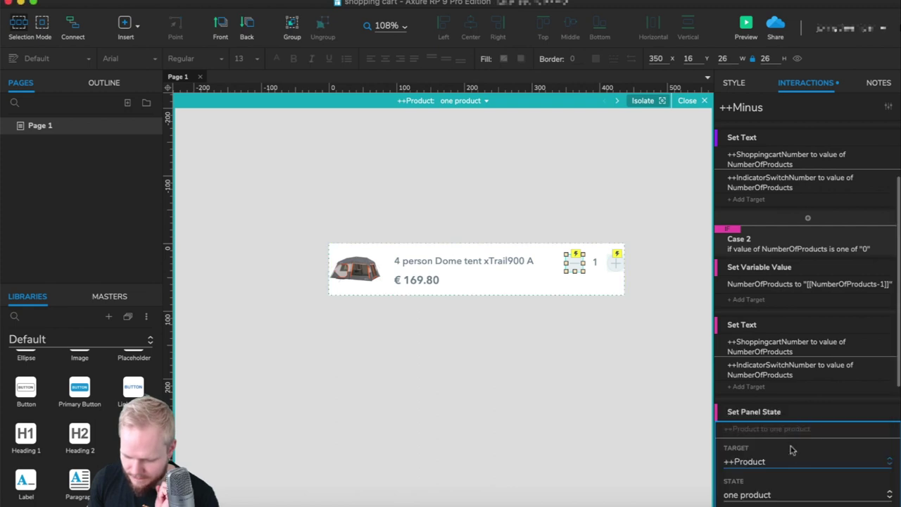
left_click(778, 431)
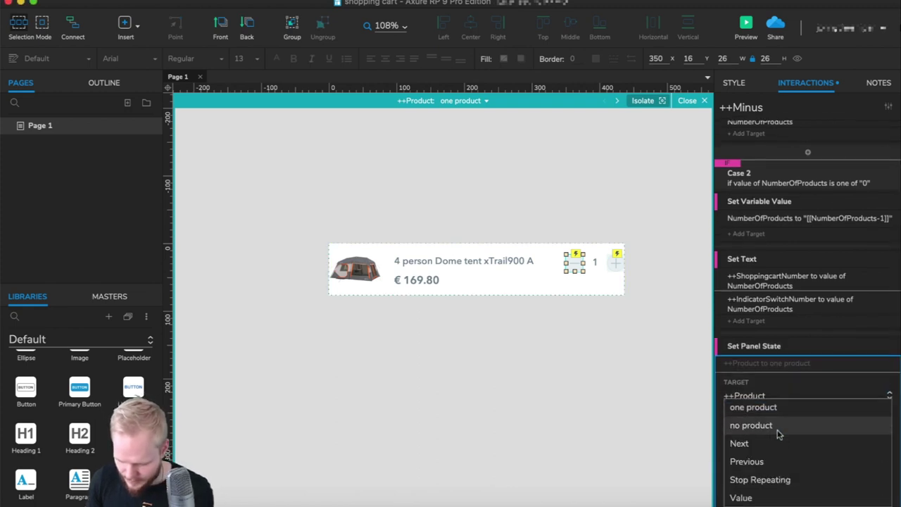
left_click(762, 426)
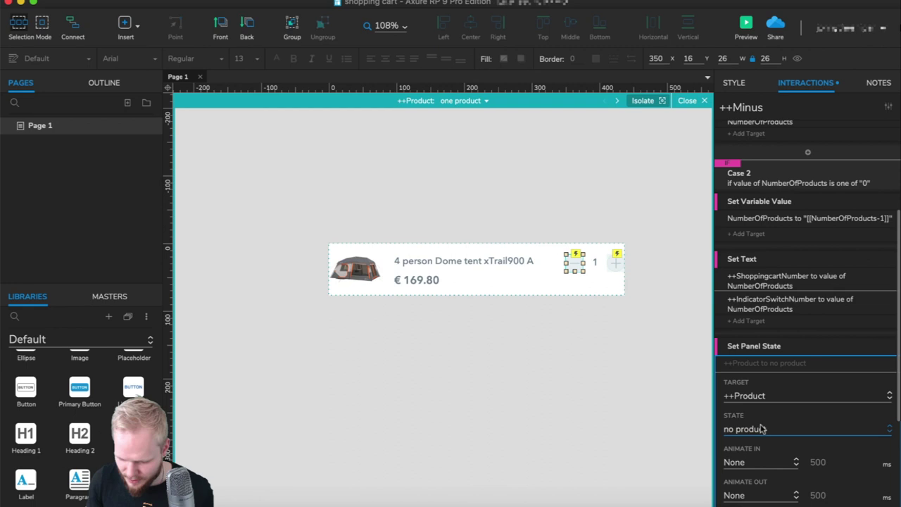
scroll(824, 458, "down", 1)
left_click(863, 468)
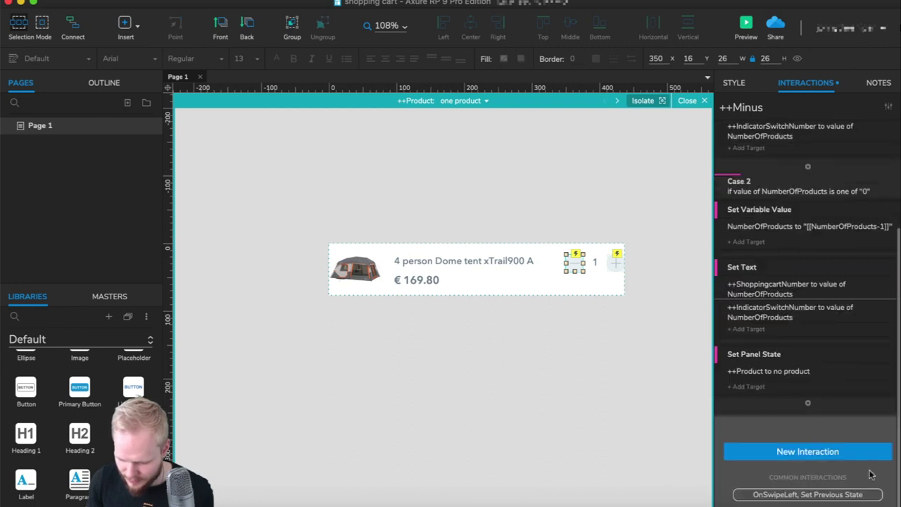
left_click(651, 220)
Preview the cart, raise the tent quantity to 3 and lower it to 0 to test the empty-cart state, closing the preview
left_click(746, 23)
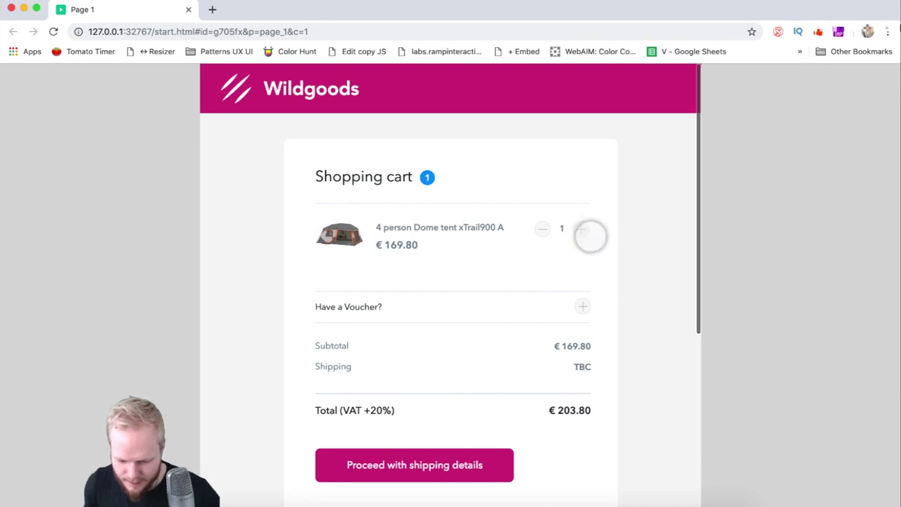
left_click(581, 229)
left_click(581, 229)
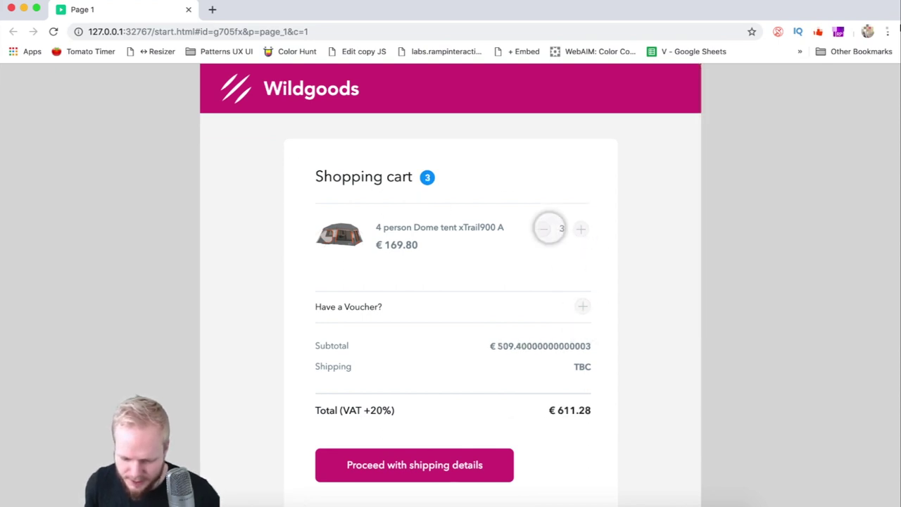
left_click(541, 229)
left_click(541, 229)
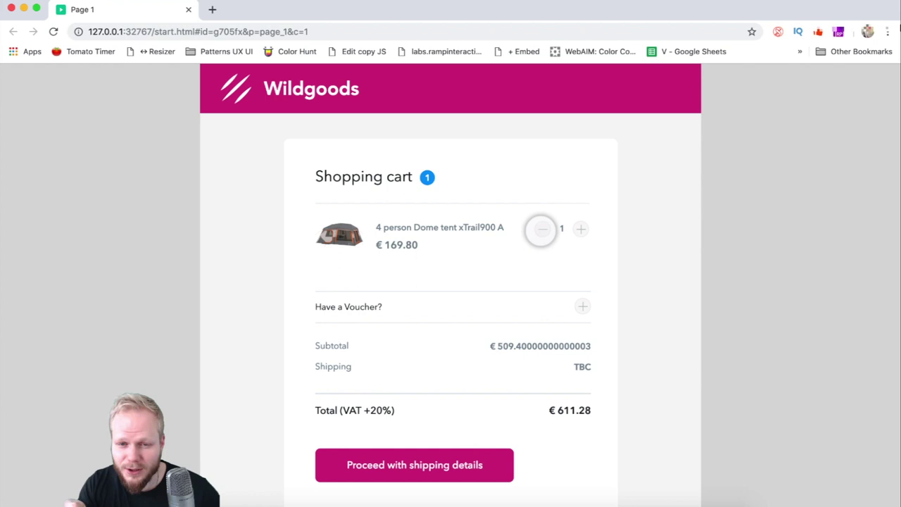
left_click(541, 230)
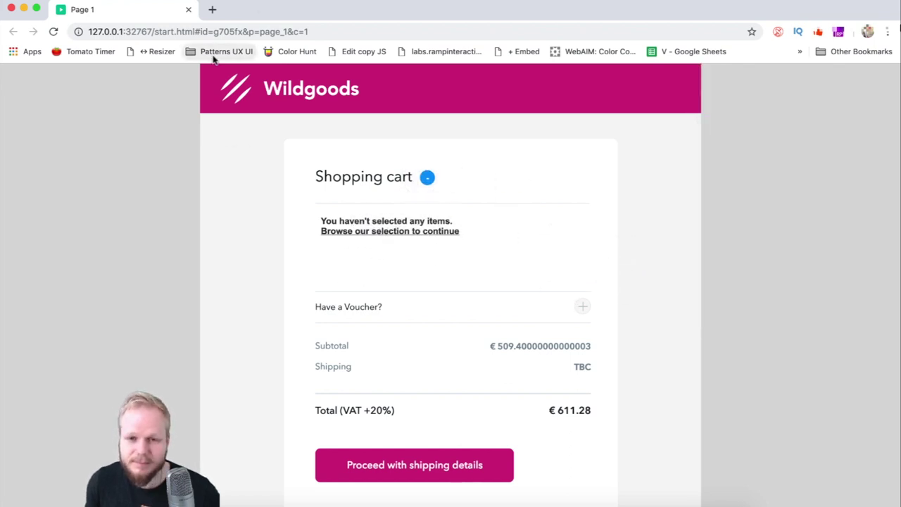
left_click(188, 10)
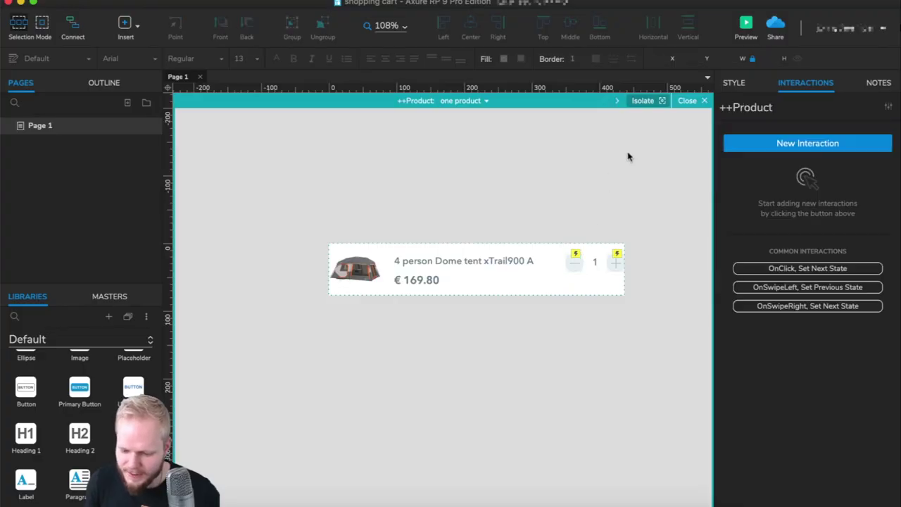
Preview the cart again and raise the tent quantity to 4 to check the subtotal and VAT total
left_click(745, 28)
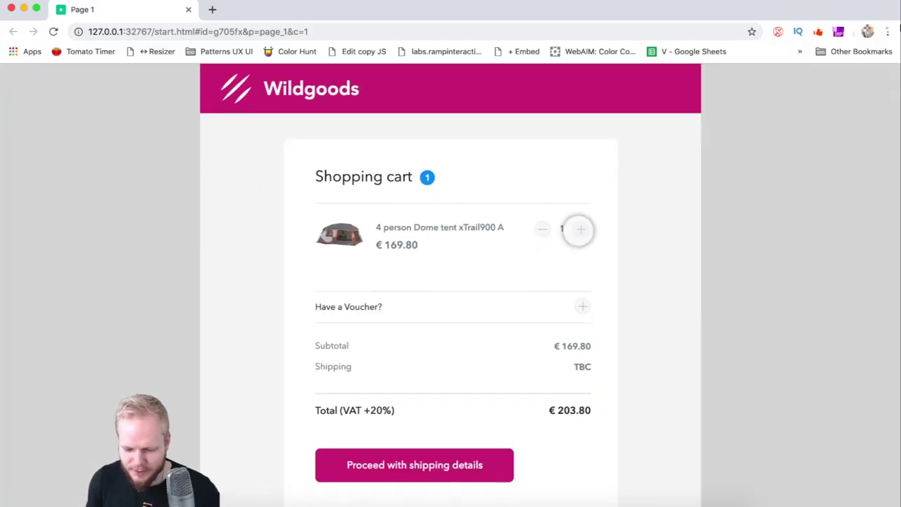
left_click(578, 229)
left_click(577, 228)
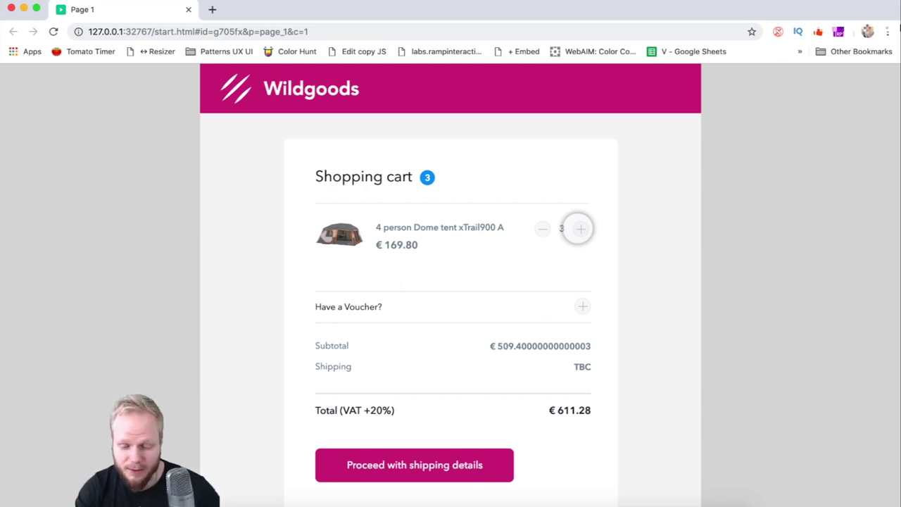
left_click(577, 229)
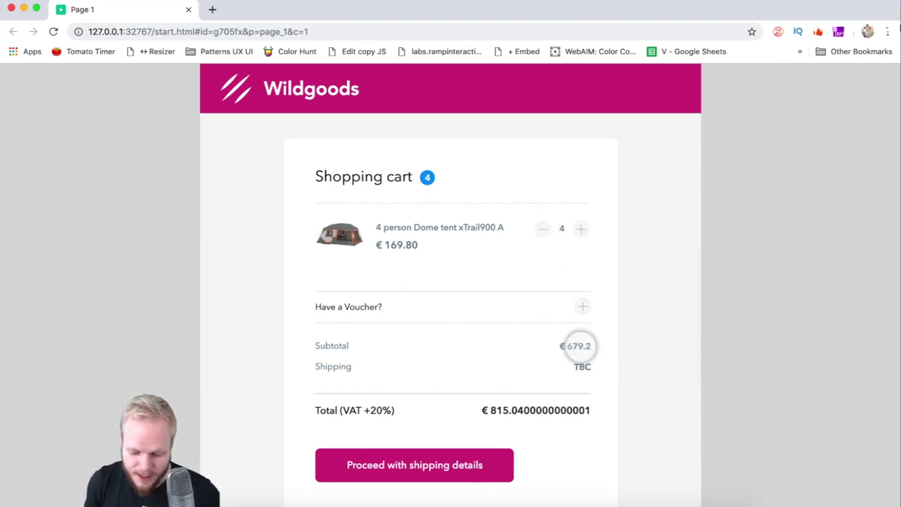